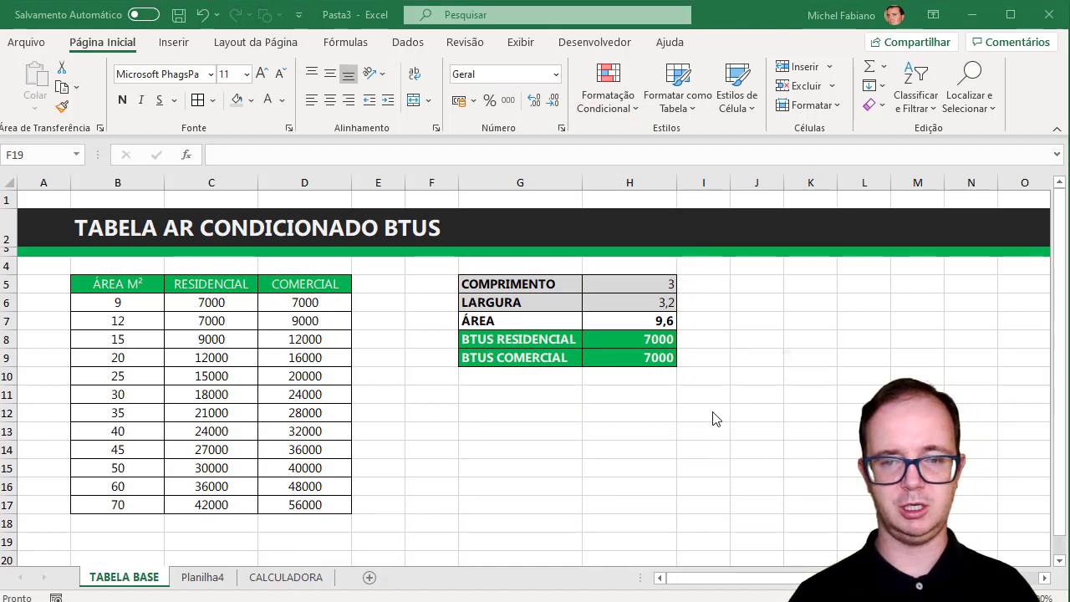
# - Check the commercial BTU PROCV formula in H9, then go to the CALCULADORA sheet
pyautogui.hotkey('shift', 'Up')
pyautogui.hotkey('shift', 'Up')
pyautogui.click(642, 356)
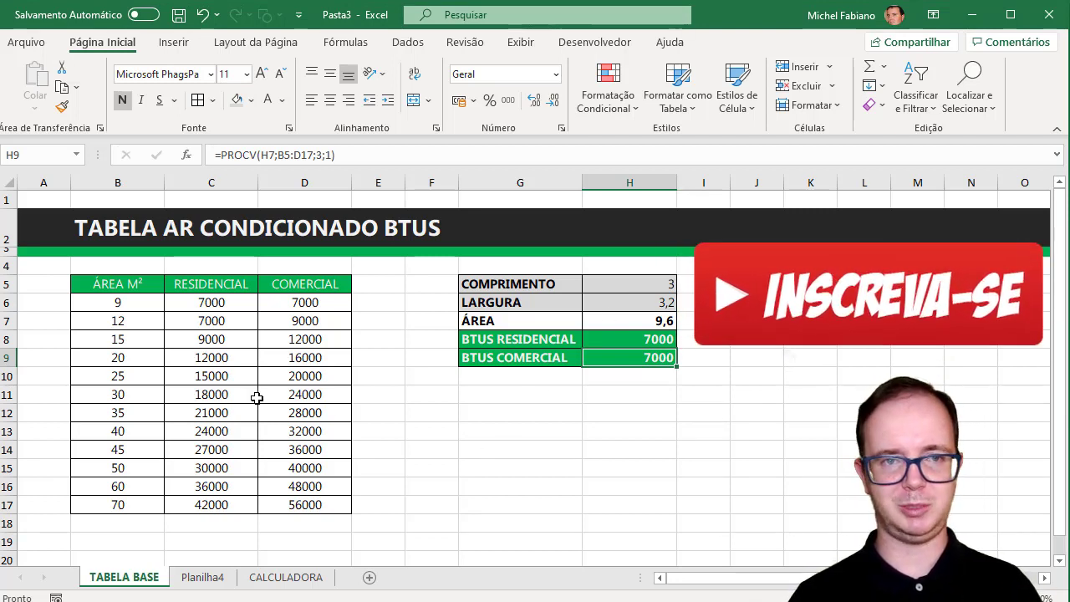
pyautogui.click(286, 577)
pyautogui.click(568, 372)
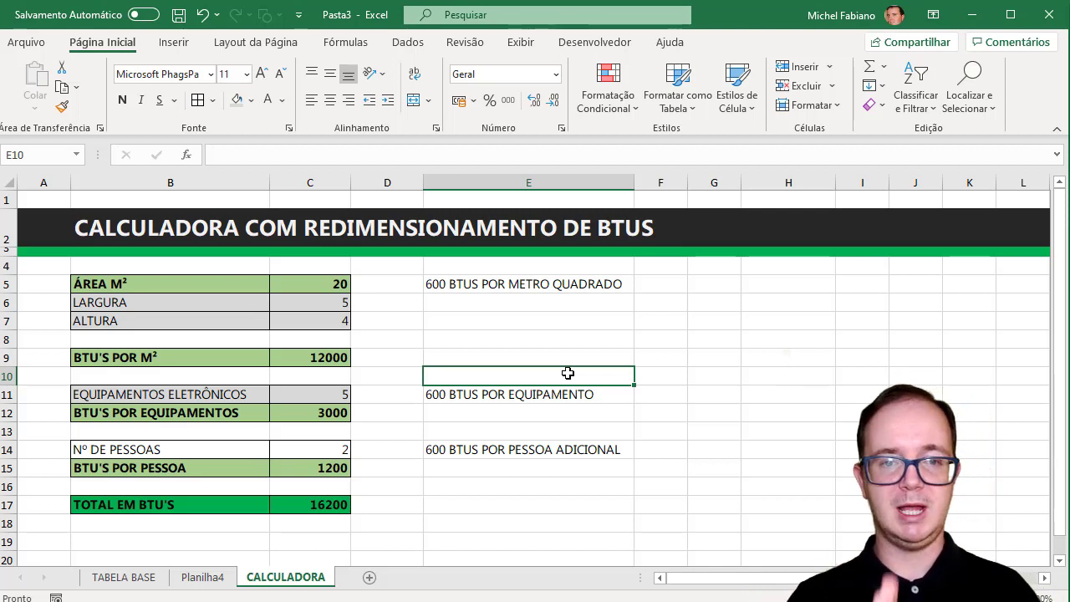
pyautogui.click(566, 284)
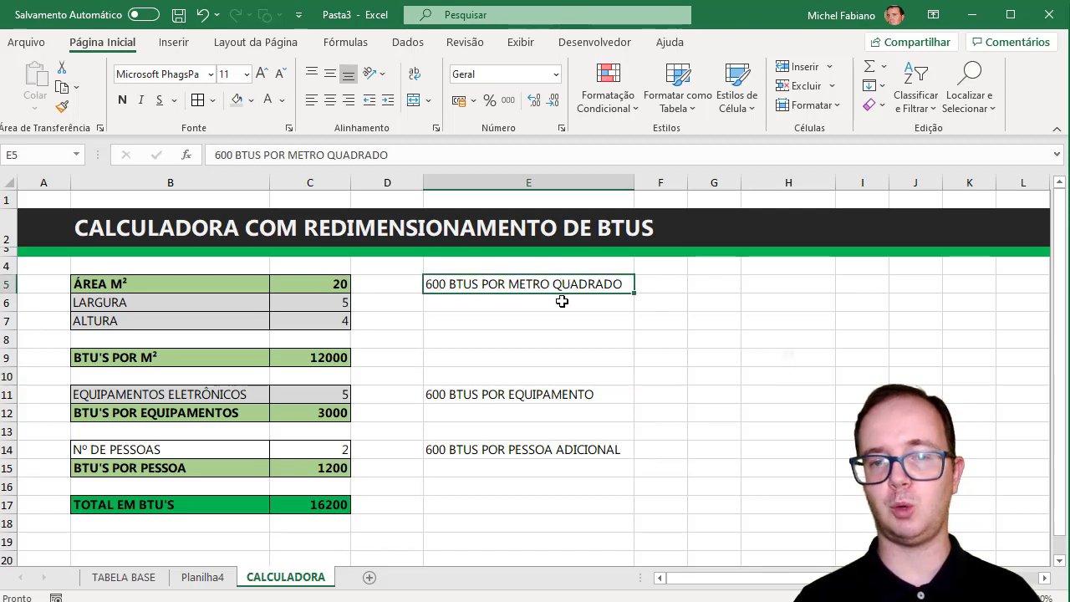
pyautogui.click(562, 301)
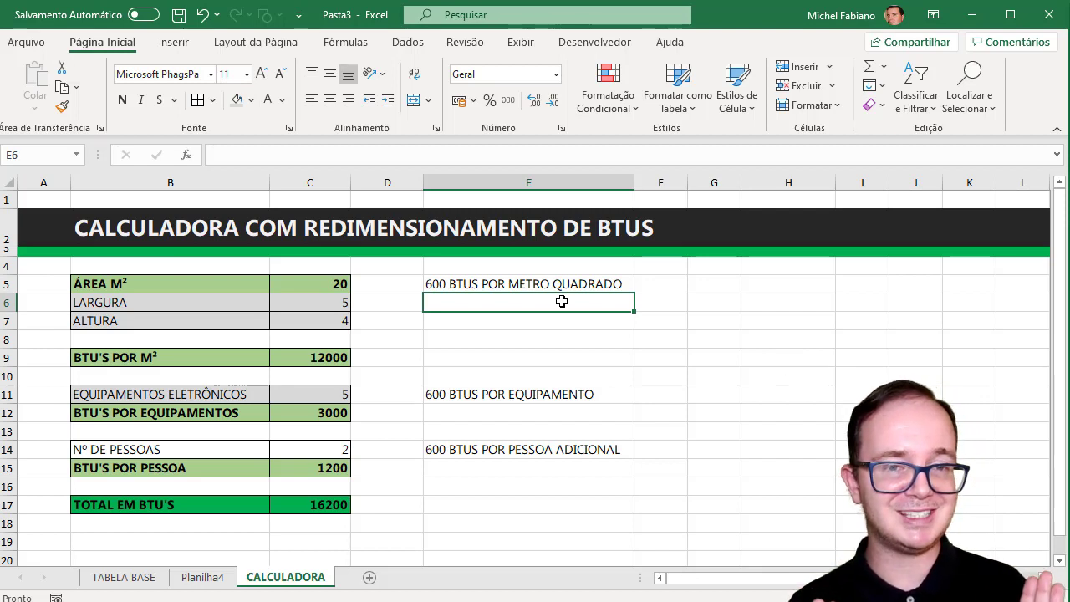
pyautogui.click(333, 286)
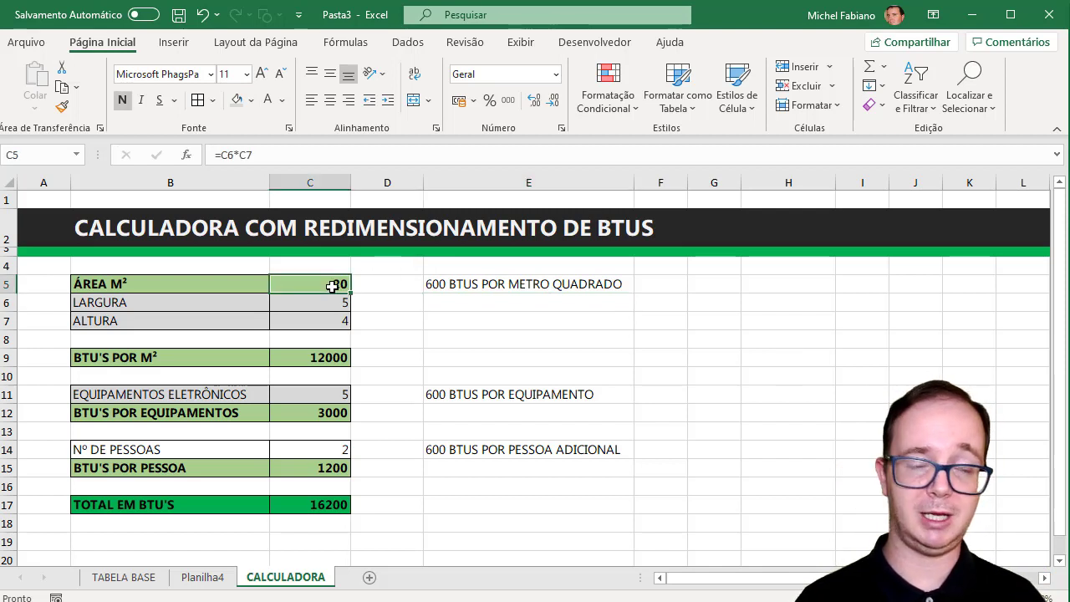
pyautogui.click(328, 359)
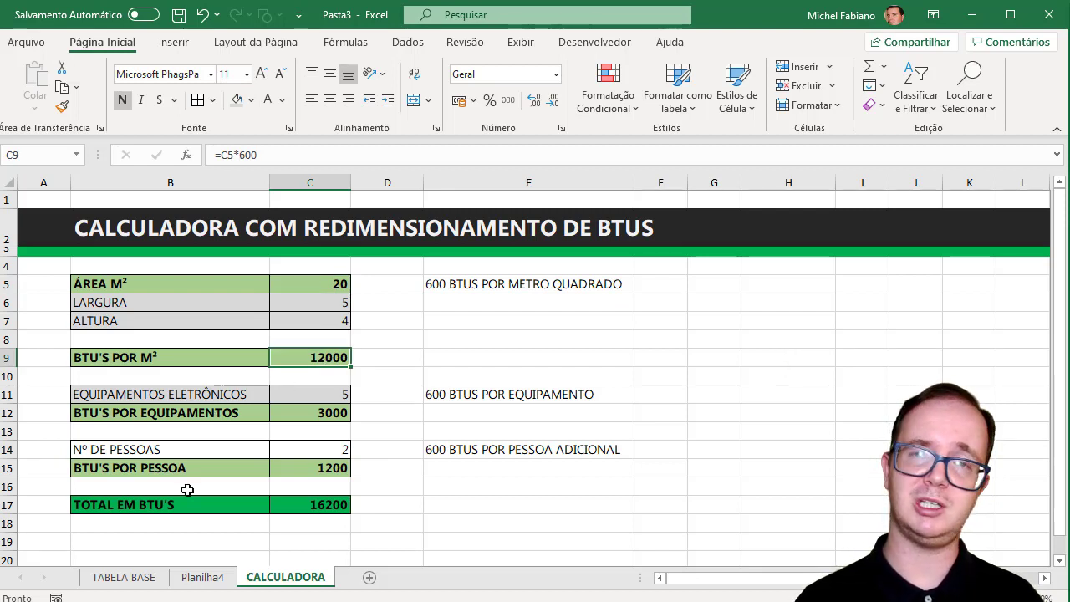
pyautogui.click(182, 280)
# - Copy the row labels B5:B17 into B2 of a new blank sheet
pyautogui.moveTo(182, 280); pyautogui.dragTo(233, 507)
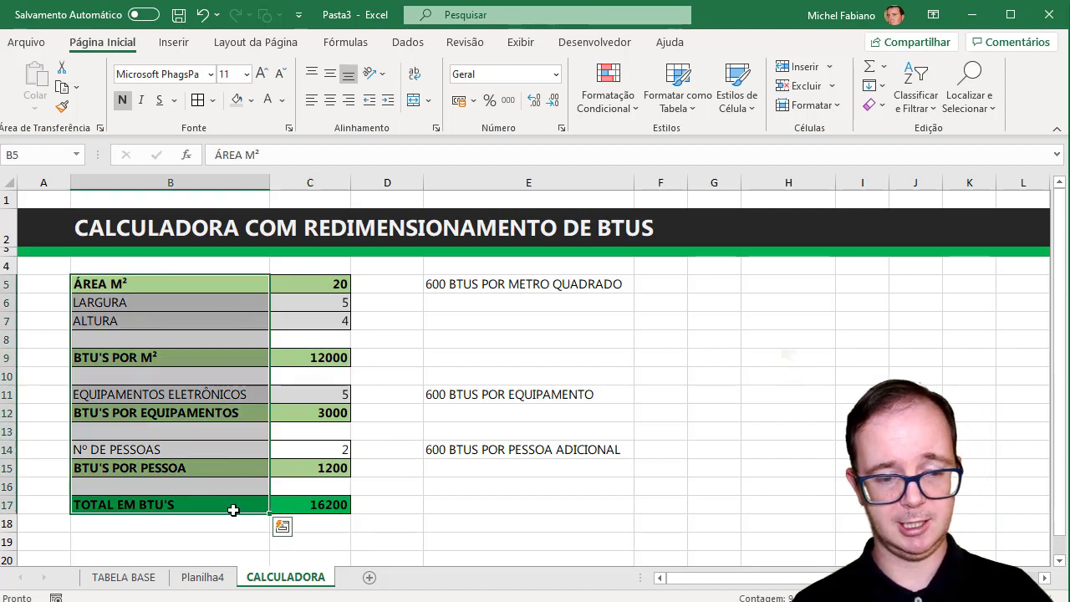
pyautogui.hotkey('ctrl', 'c')
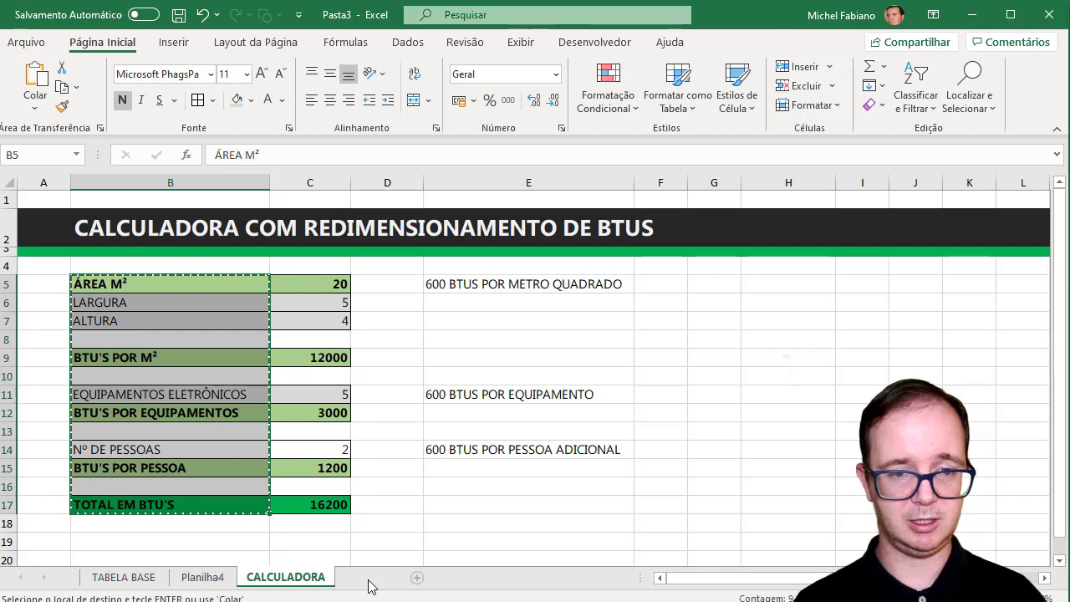
pyautogui.click(369, 577)
pyautogui.click(107, 218)
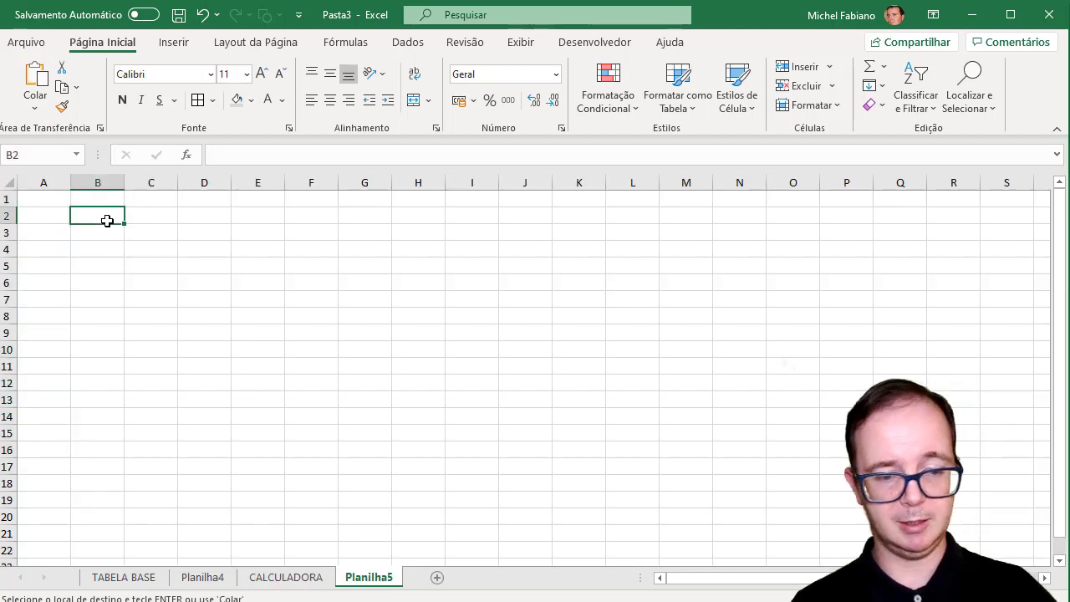
pyautogui.hotkey('ctrl', 'v')
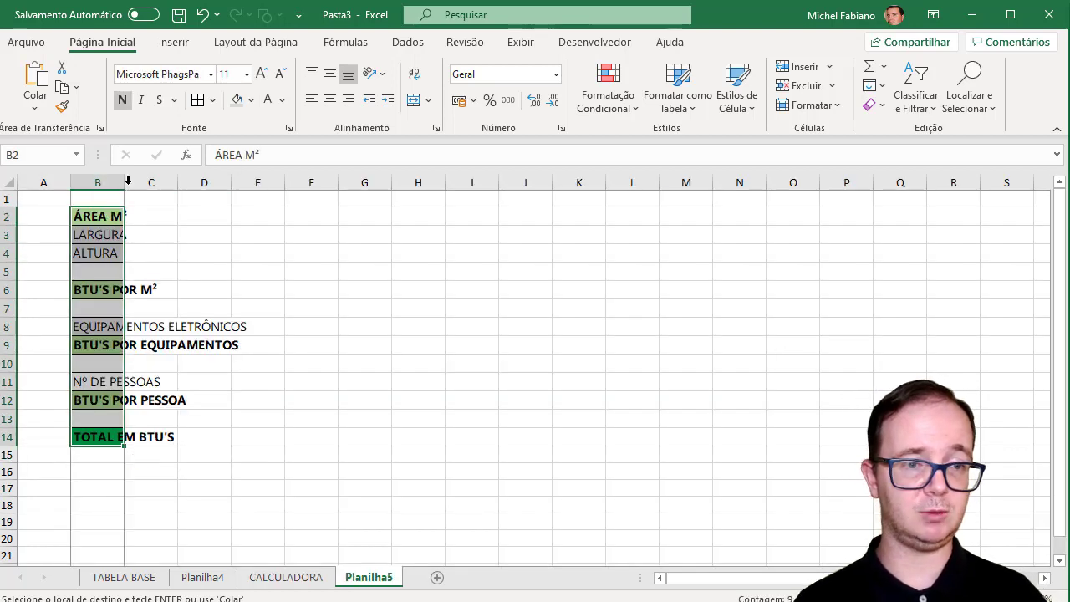
# - Autofit column B so the longest label fits
pyautogui.doubleClick(127, 186)
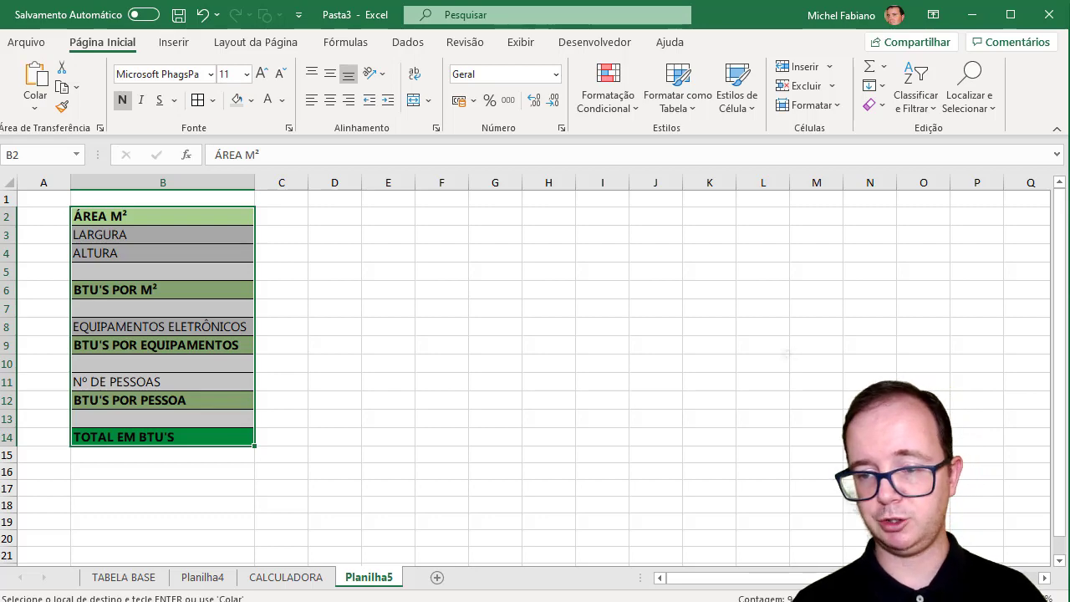
pyautogui.scroll(1, 597, 371)
pyautogui.scroll(1, 597, 371)
pyautogui.scroll(1, 597, 371)
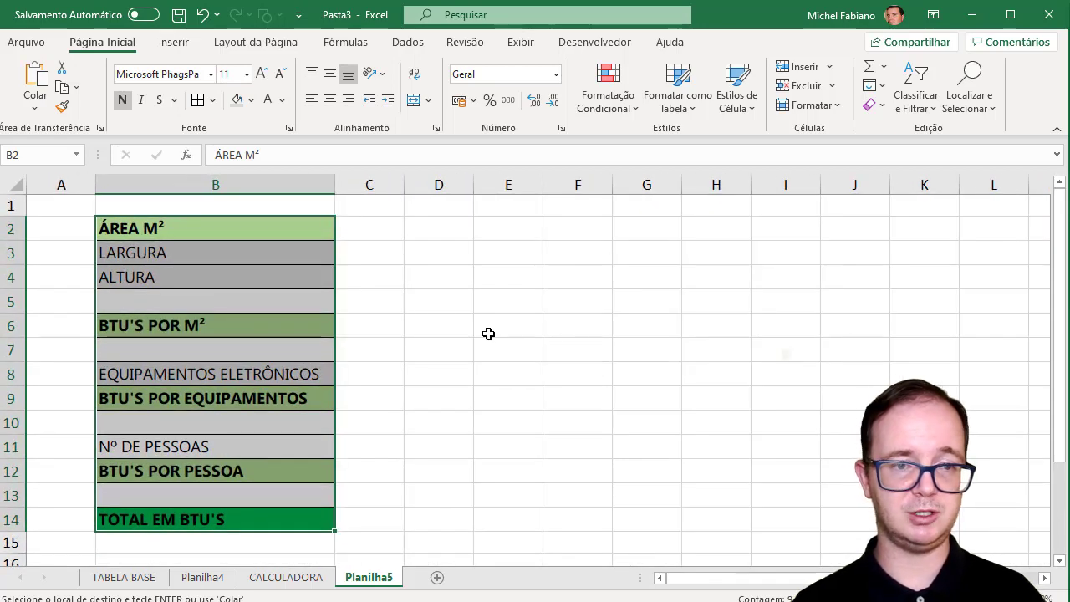
pyautogui.click(369, 231)
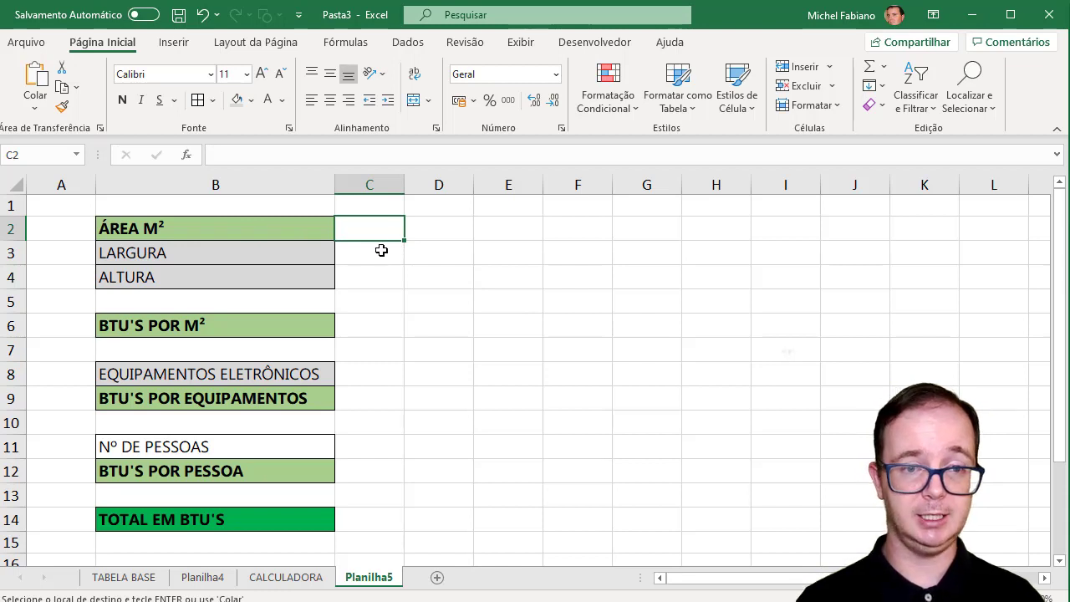
# - Enter width 4 in C3 and height 5 in C4
pyautogui.click(382, 250)
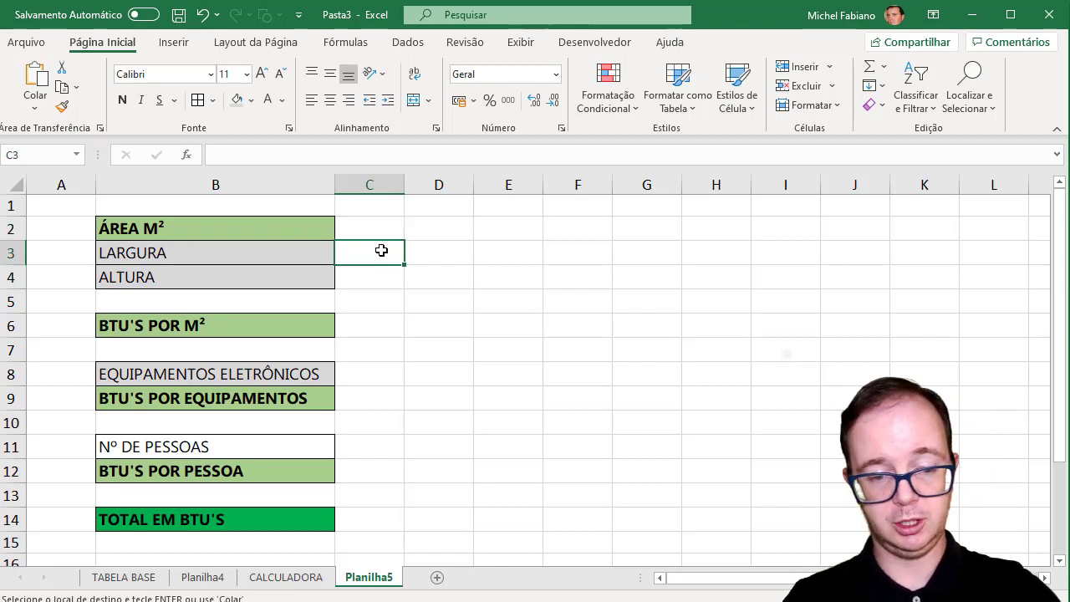
pyautogui.write('4')
pyautogui.press('Return')
pyautogui.write('5')
pyautogui.press('Return')
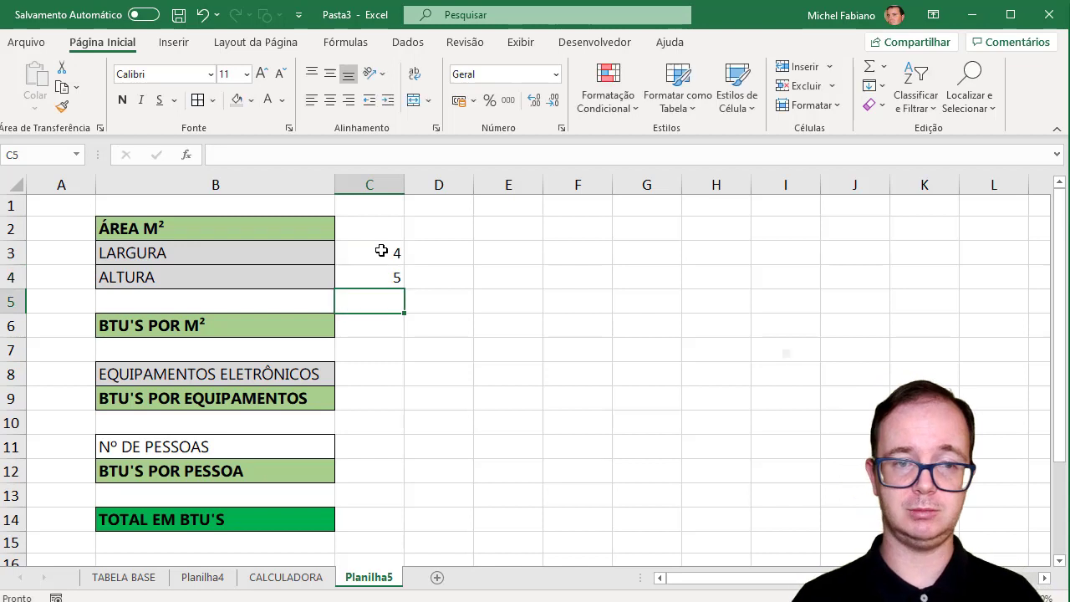
# - Make the area in C2 the formula =C3*C4, giving 20
pyautogui.doubleClick(383, 232)
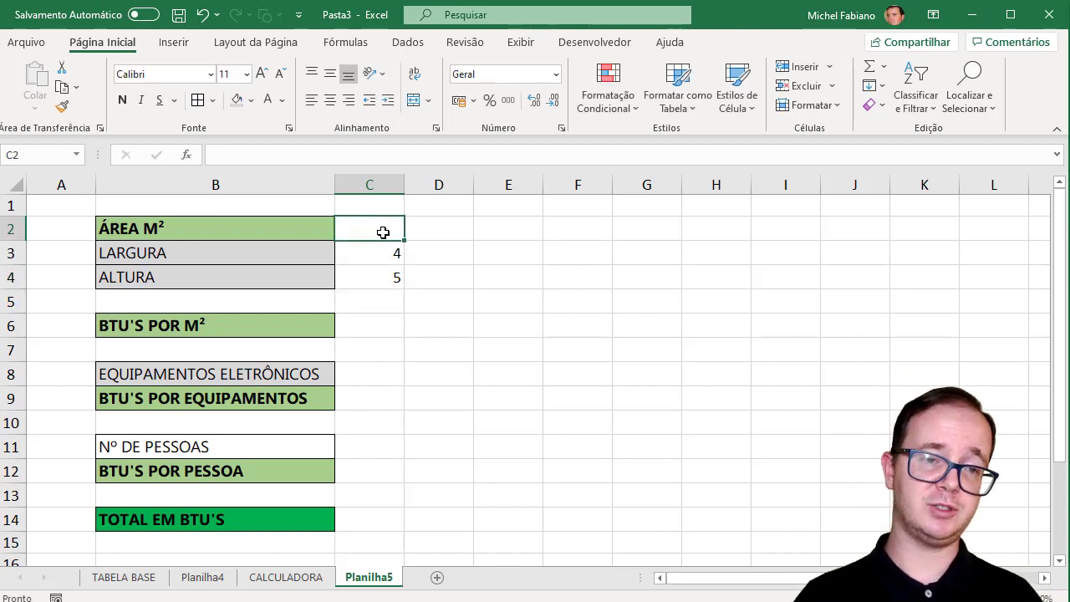
pyautogui.write('=')
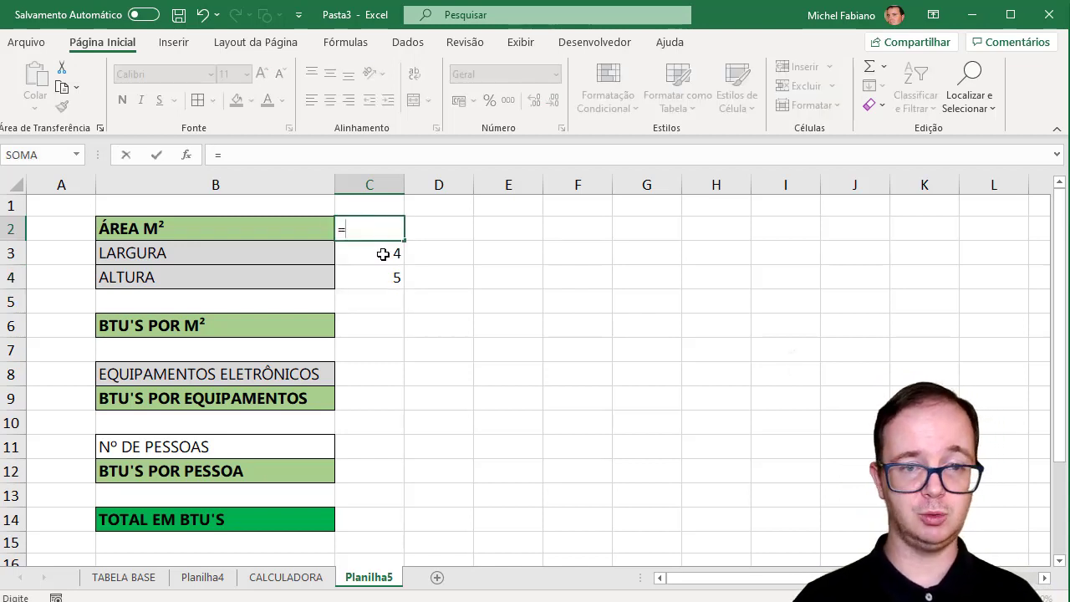
pyautogui.click(383, 254)
pyautogui.write('*')
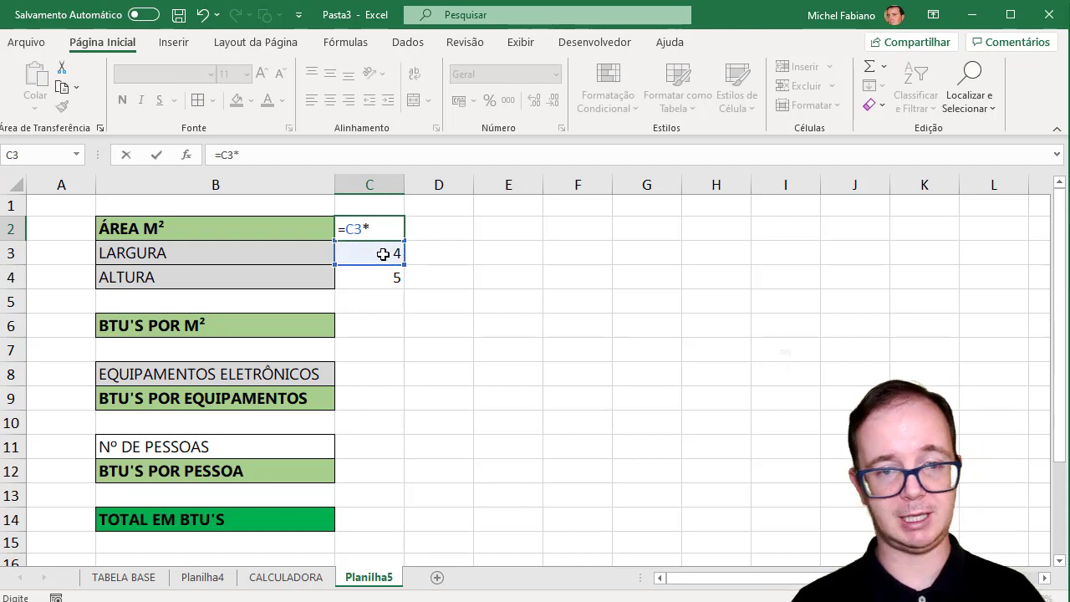
pyautogui.click(392, 277)
pyautogui.press('Return')
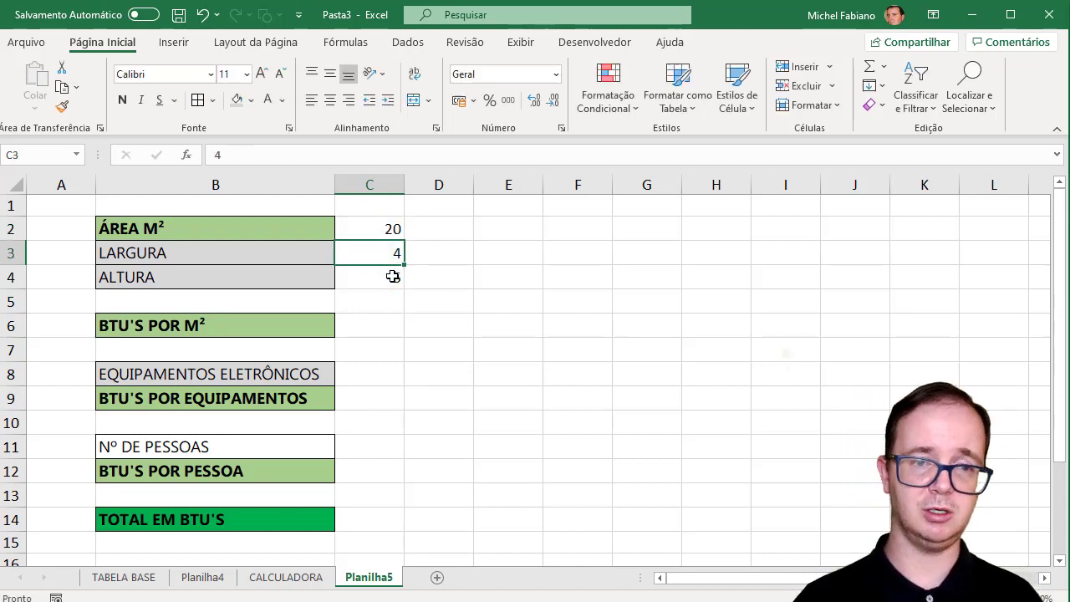
pyautogui.click(390, 229)
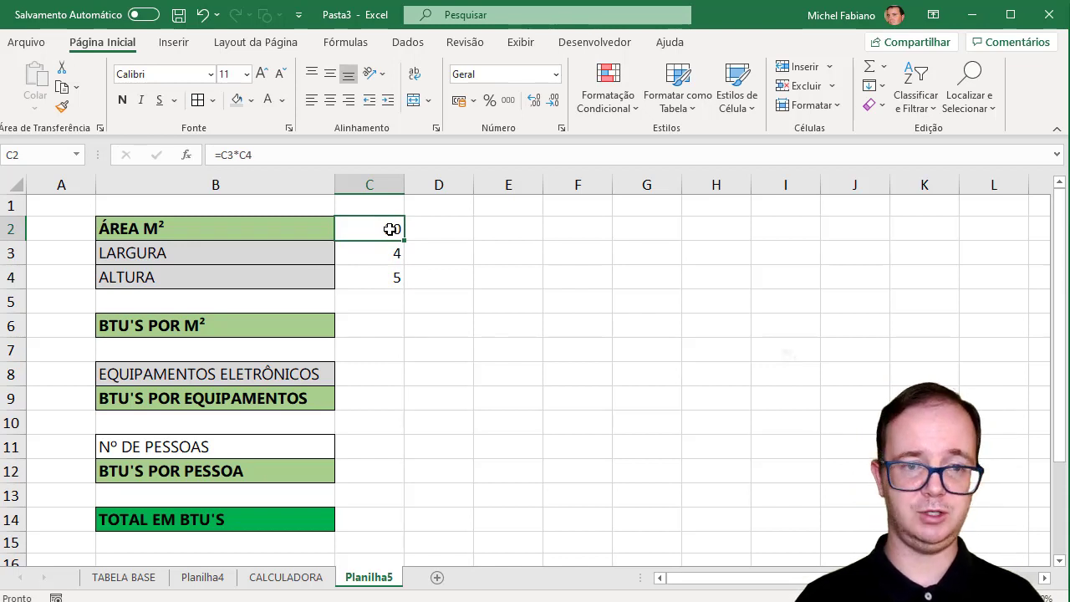
# - Label E2 PADRÃO with its factor 600 in F2
pyautogui.click(496, 234)
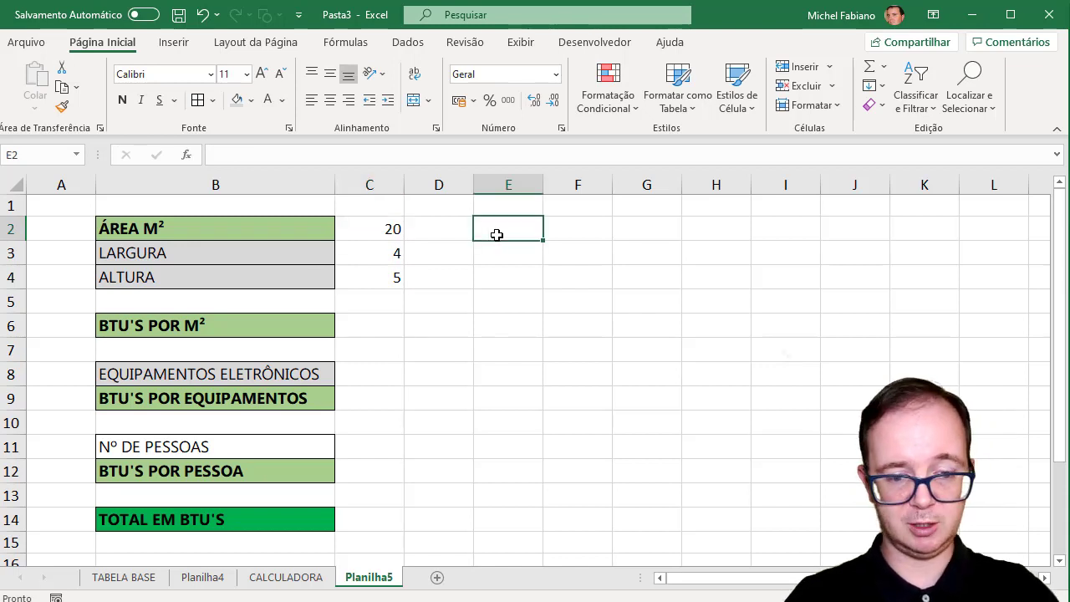
pyautogui.write('600')
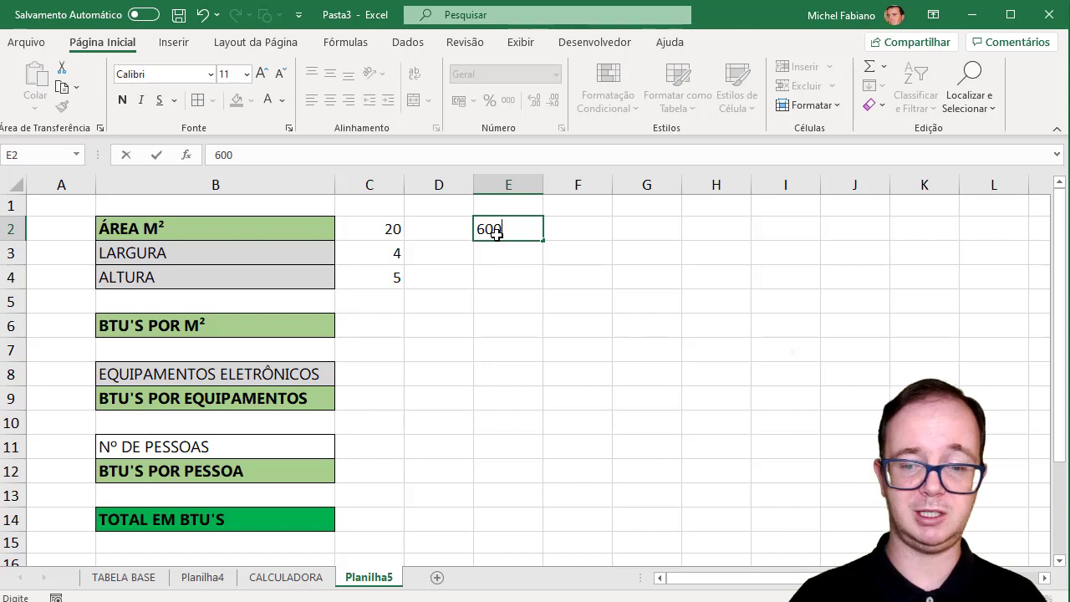
pyautogui.press('Return')
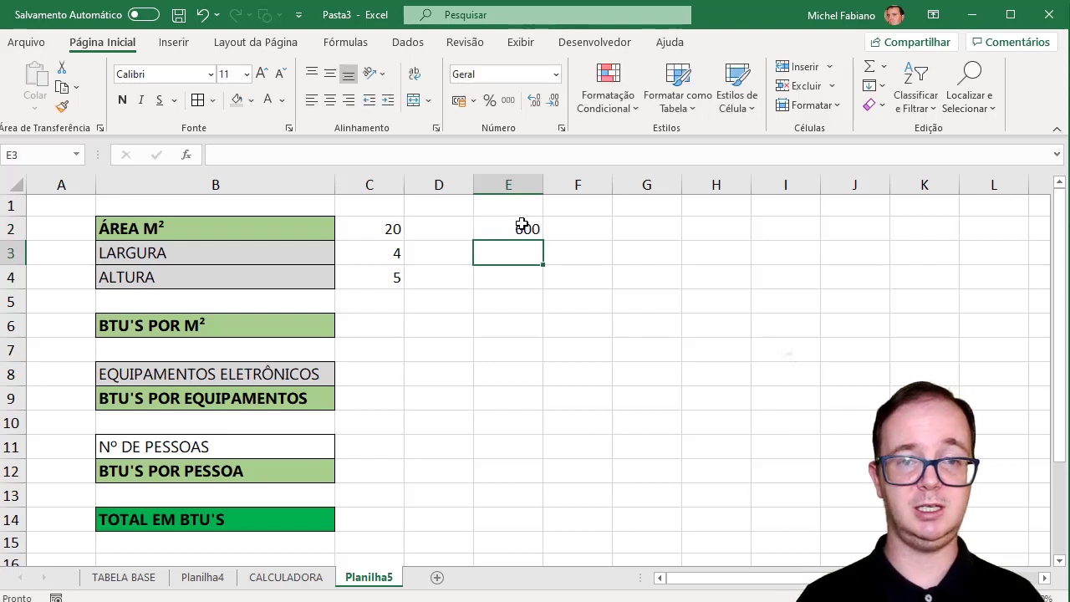
pyautogui.click(525, 217)
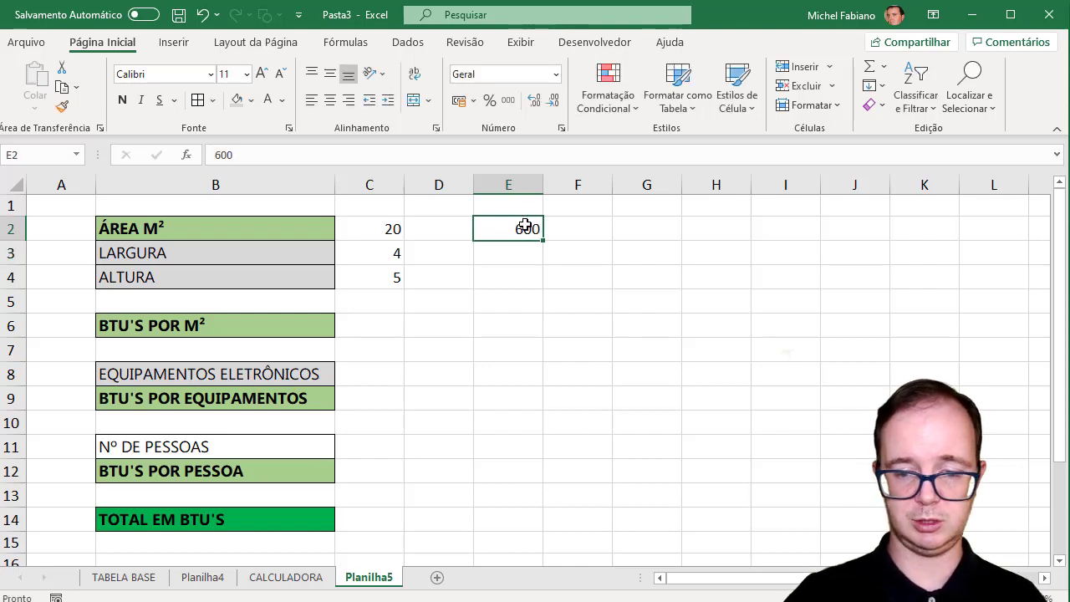
pyautogui.press('Delete')
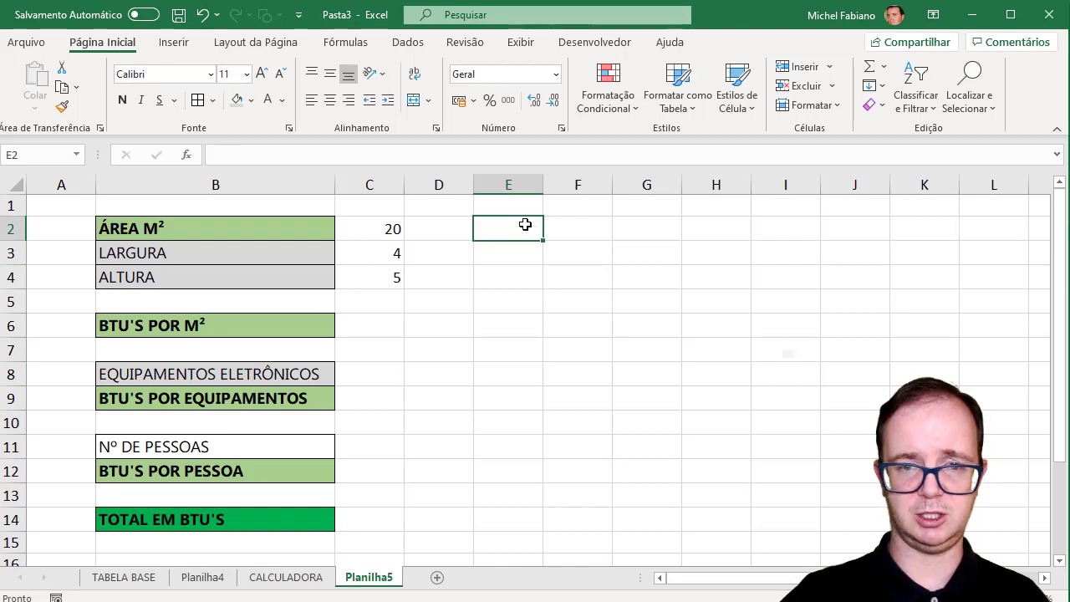
pyautogui.write('PADR')
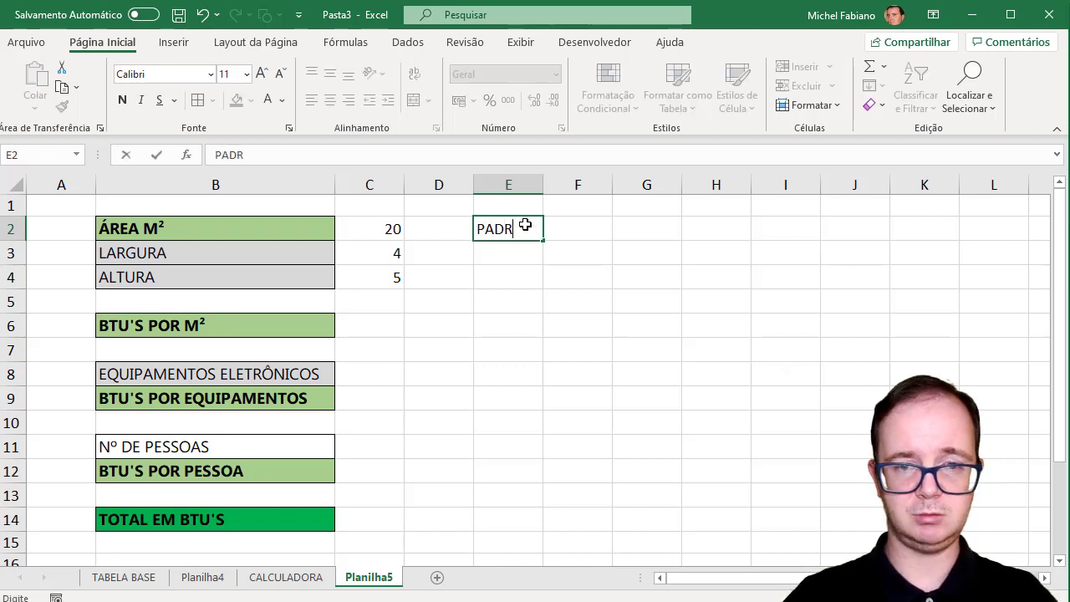
pyautogui.write('ÃO')
pyautogui.press('Tab')
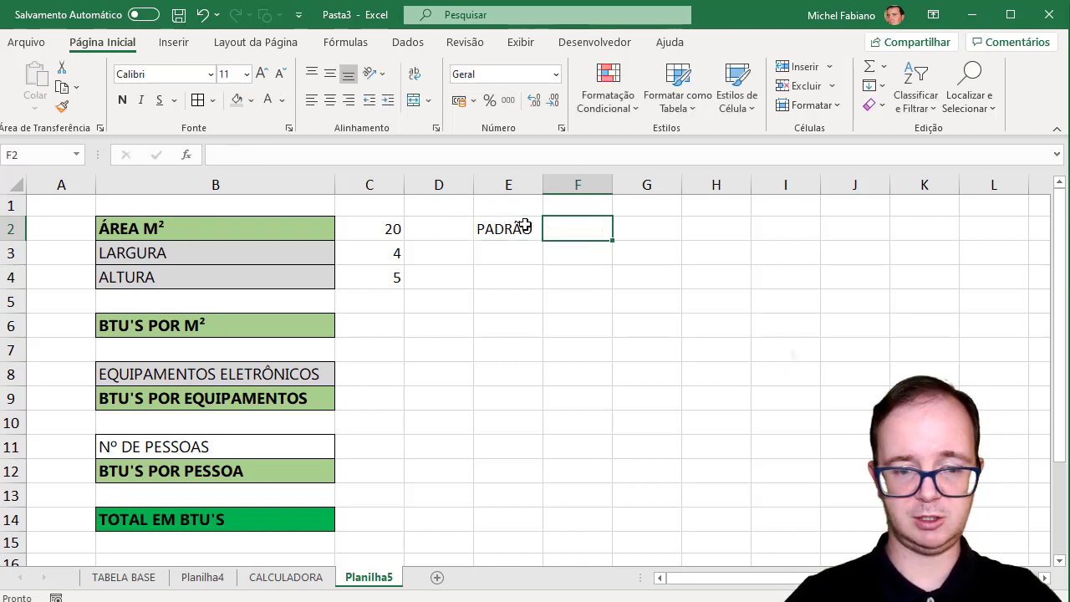
pyautogui.write('600')
pyautogui.press('Down')
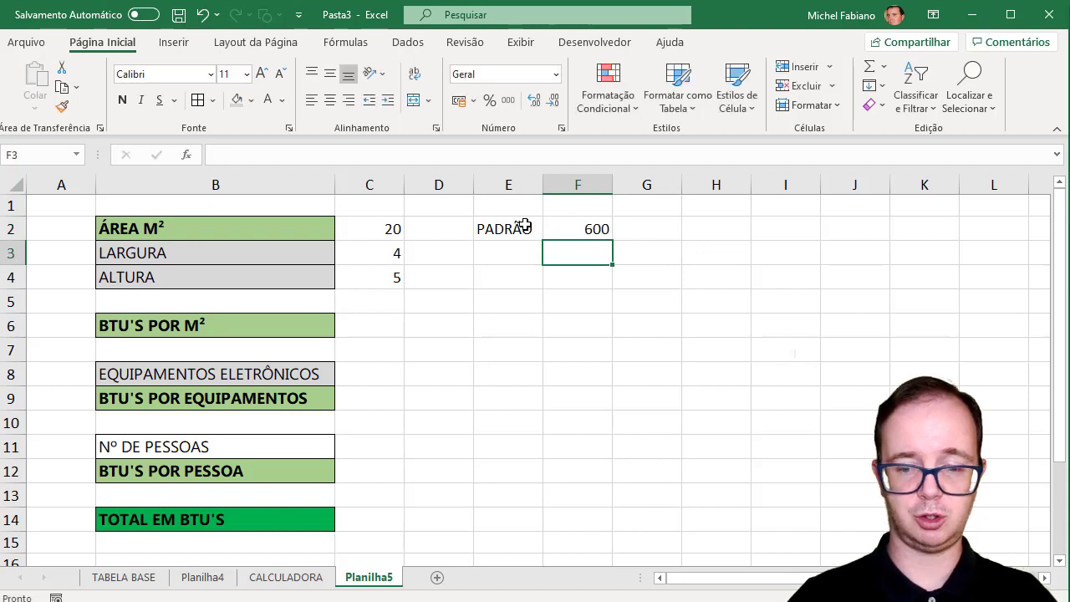
# - Add SOL in E3 with factor 800 in F3
pyautogui.press('Left')
pyautogui.write('S')
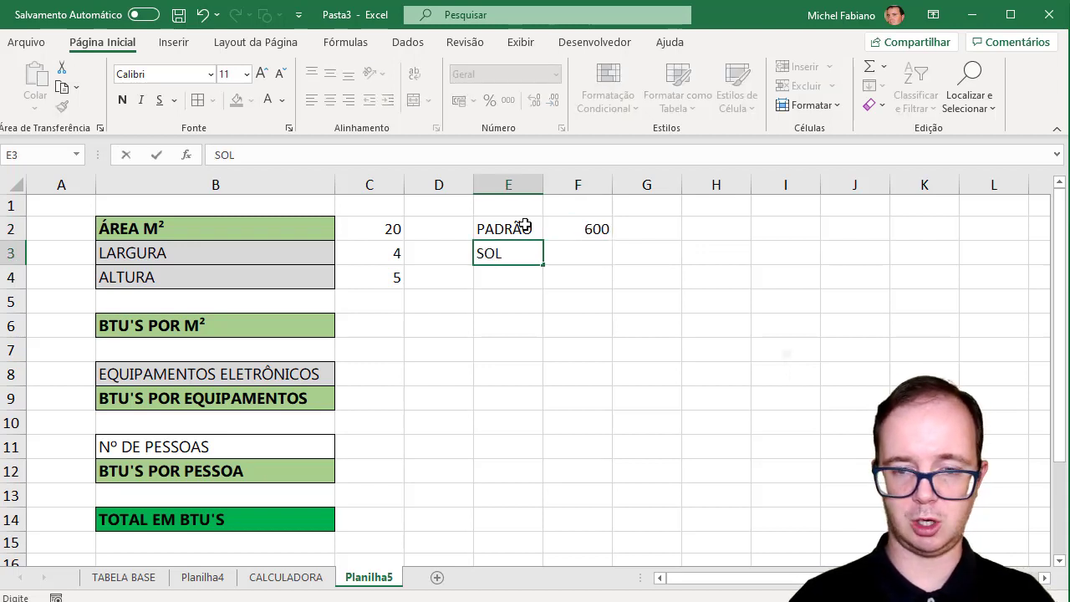
pyautogui.press('Tab')
pyautogui.write('800')
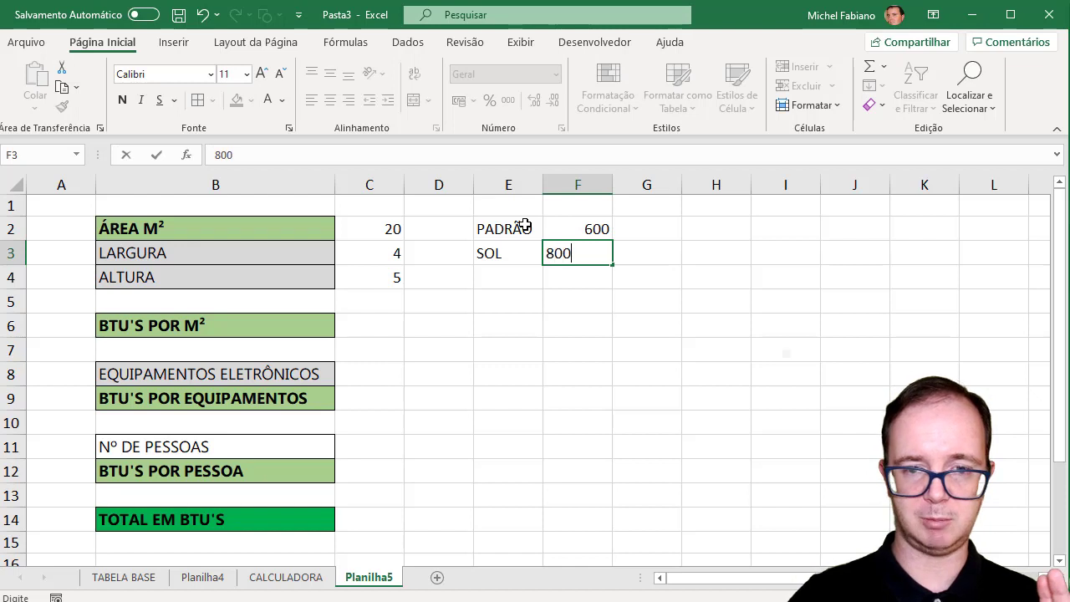
pyautogui.press('Return')
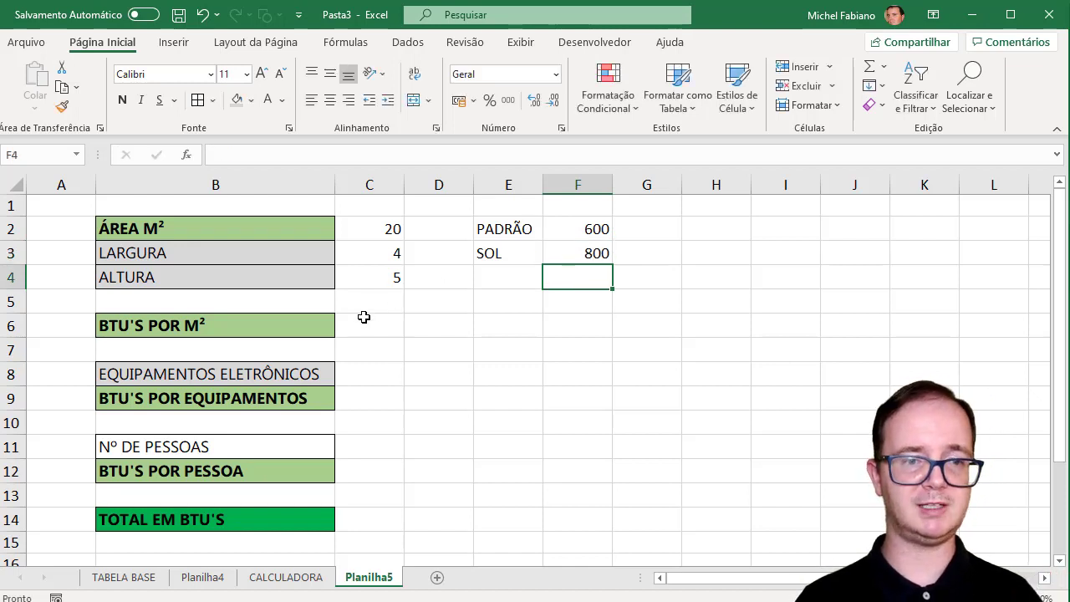
# - Enter =C2*F2 in C6 for 12000 BTUs, then start entering 3 devices in C8
pyautogui.click(366, 326)
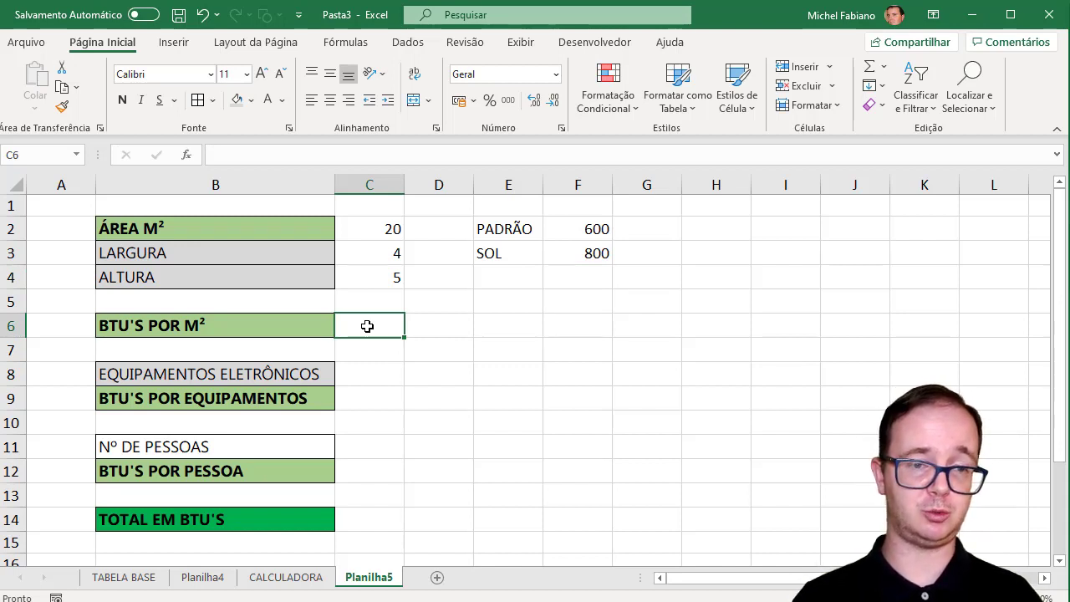
pyautogui.write('=')
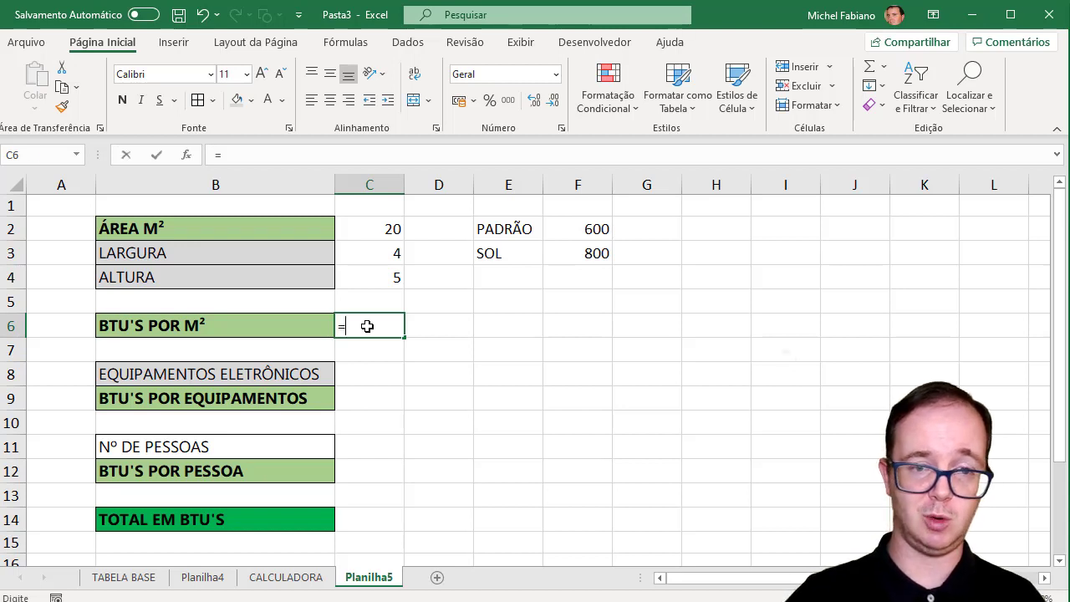
pyautogui.click(388, 229)
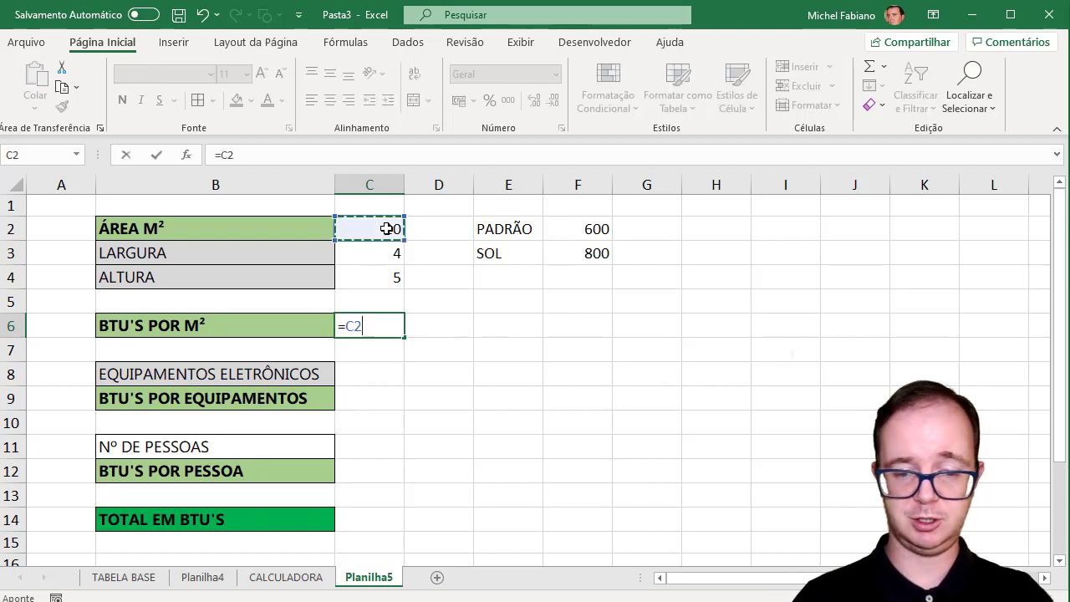
pyautogui.write('*')
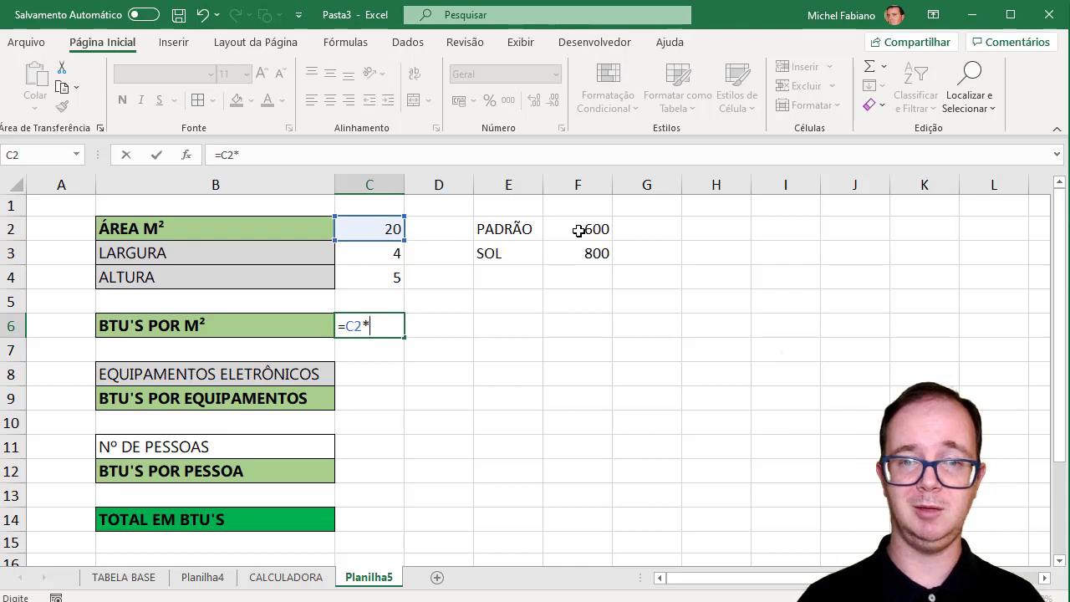
pyautogui.click(579, 231)
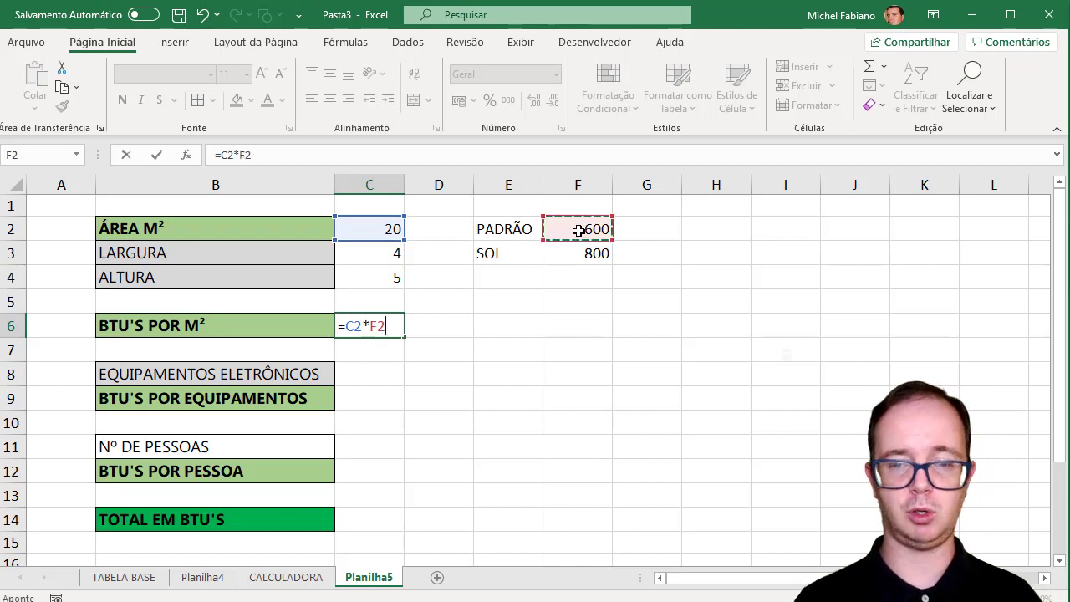
pyautogui.press('Return')
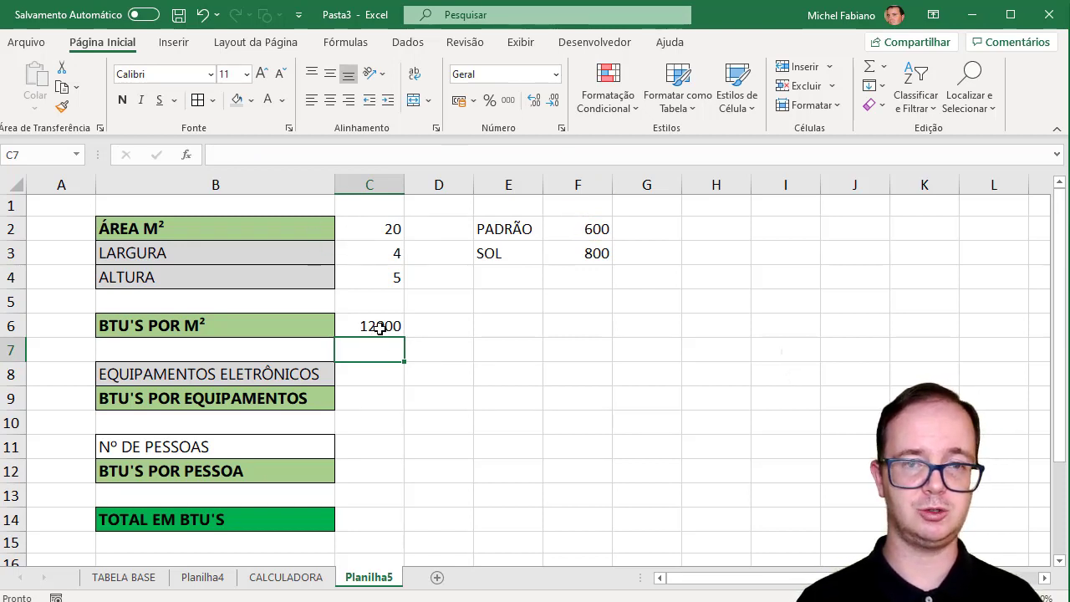
pyautogui.click(376, 380)
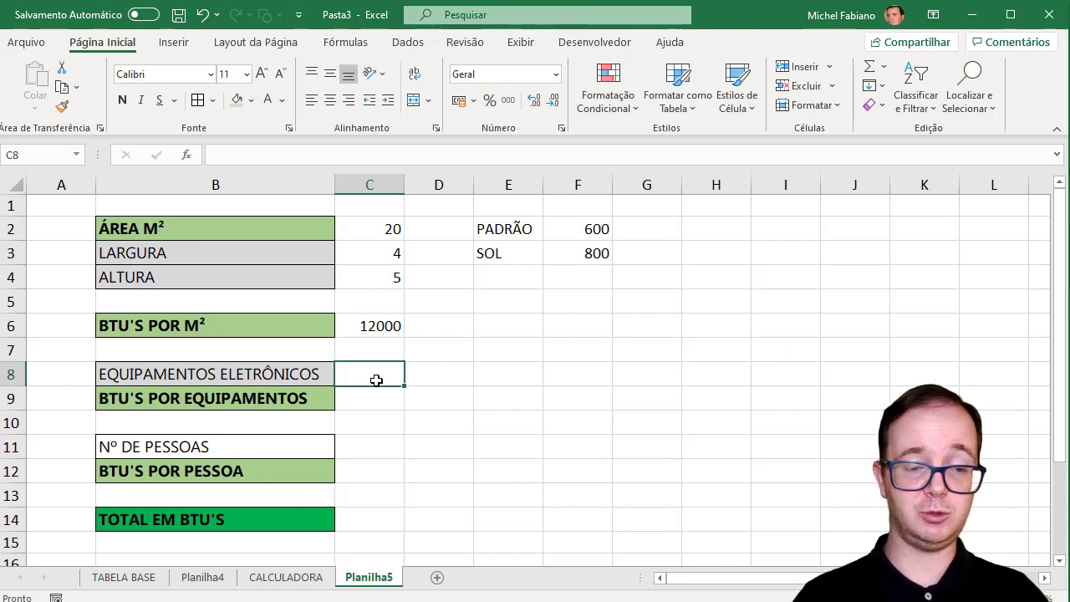
pyautogui.write('3')
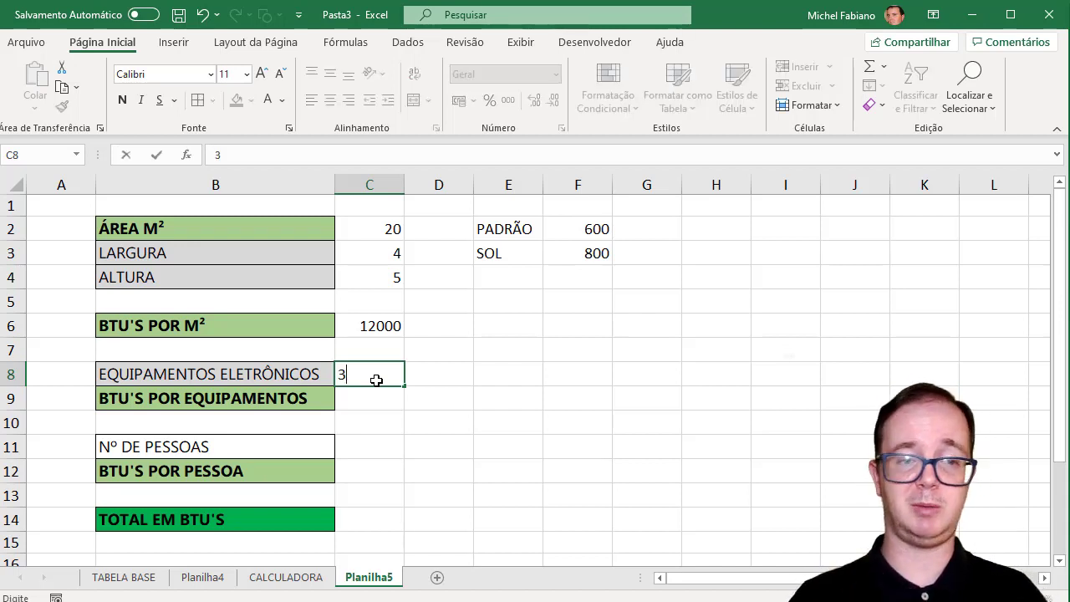
# - Confirm 3 devices in C8 and enter =C8*F2 in C9, giving 1800
pyautogui.press('Return')
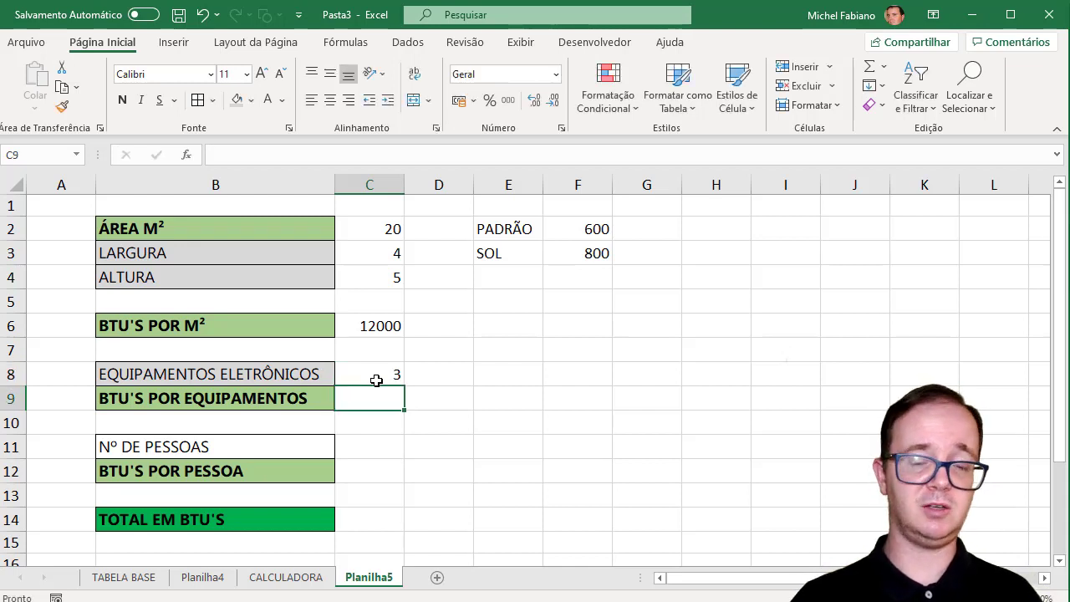
pyautogui.write('=')
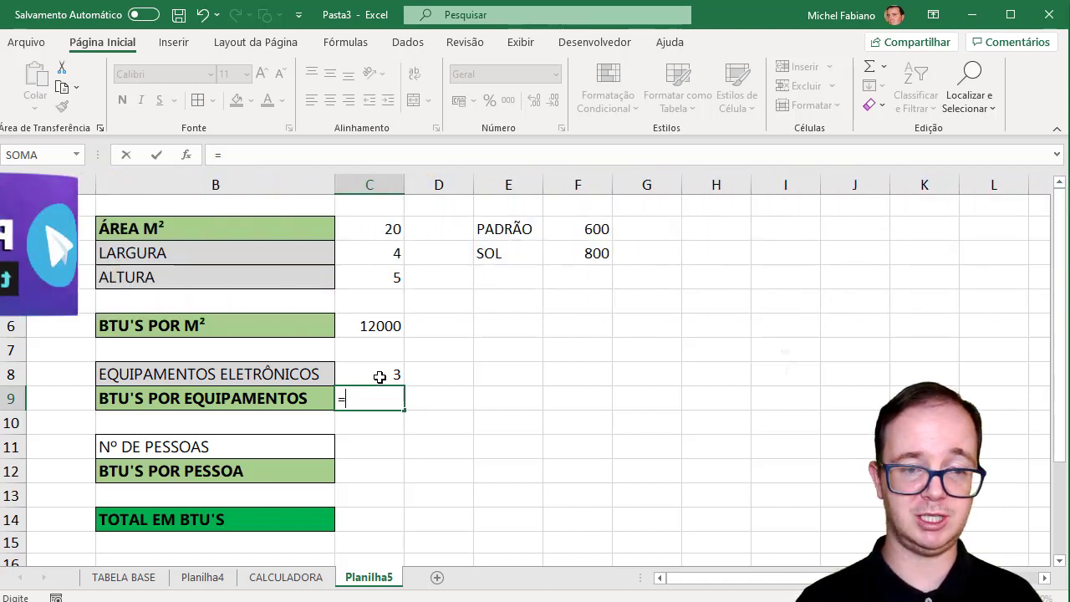
pyautogui.click(379, 377)
pyautogui.write('*')
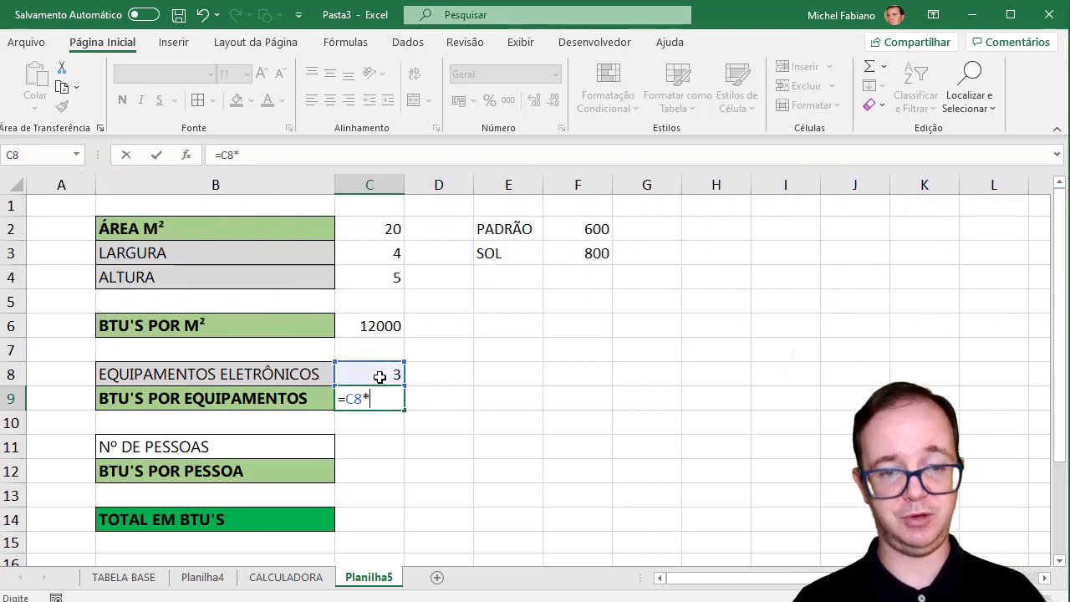
pyautogui.click(601, 229)
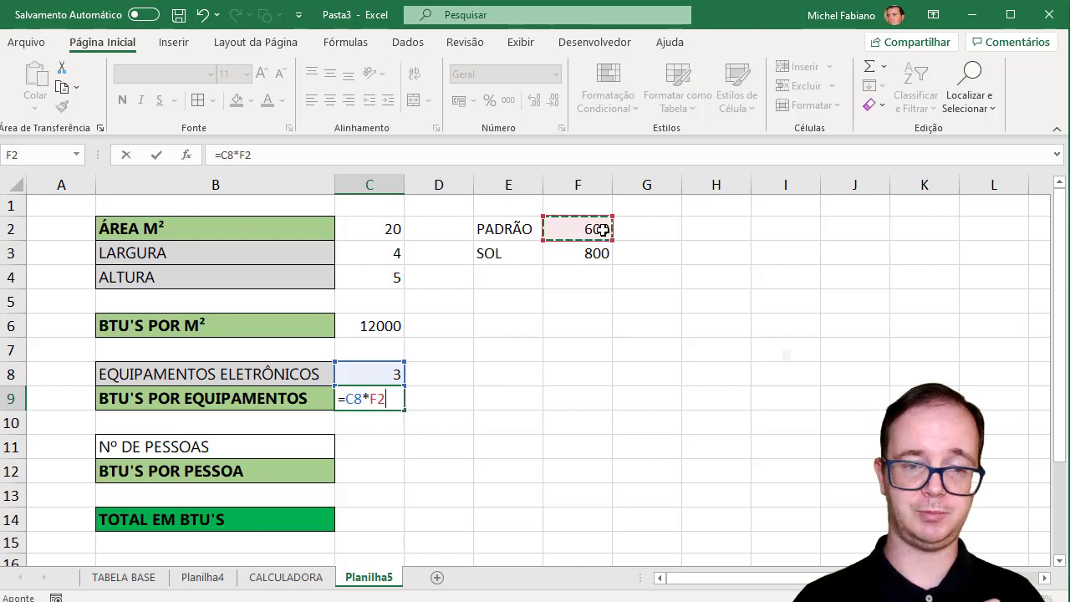
pyautogui.press('Return')
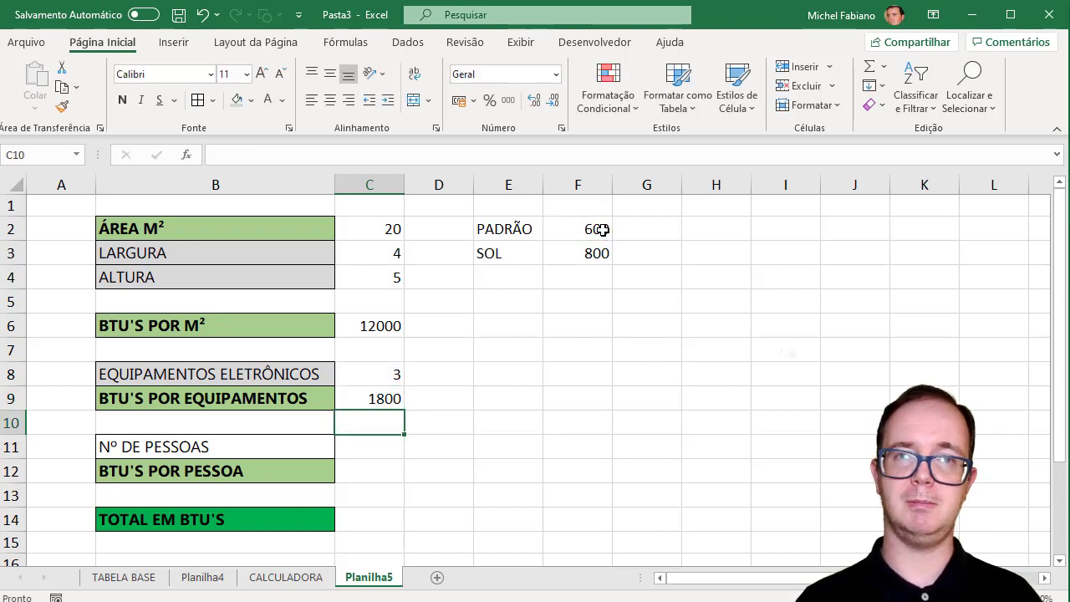
pyautogui.click(358, 447)
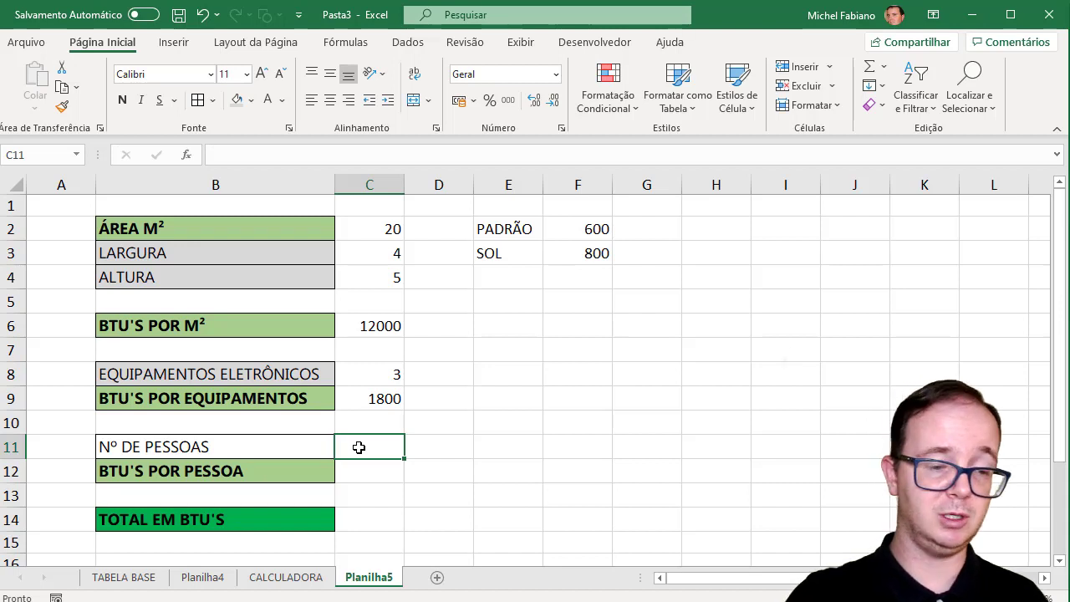
# - Enter 2 people in C11 and =C11*F2 in C12, giving 1200
pyautogui.write('2')
pyautogui.press('Return')
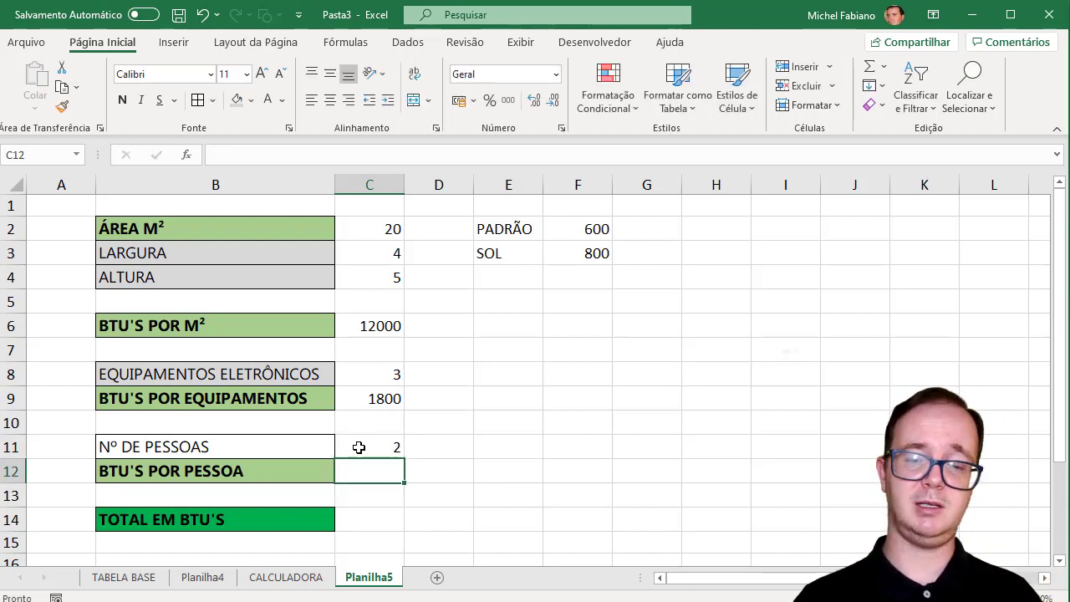
pyautogui.write('=')
pyautogui.click(373, 450)
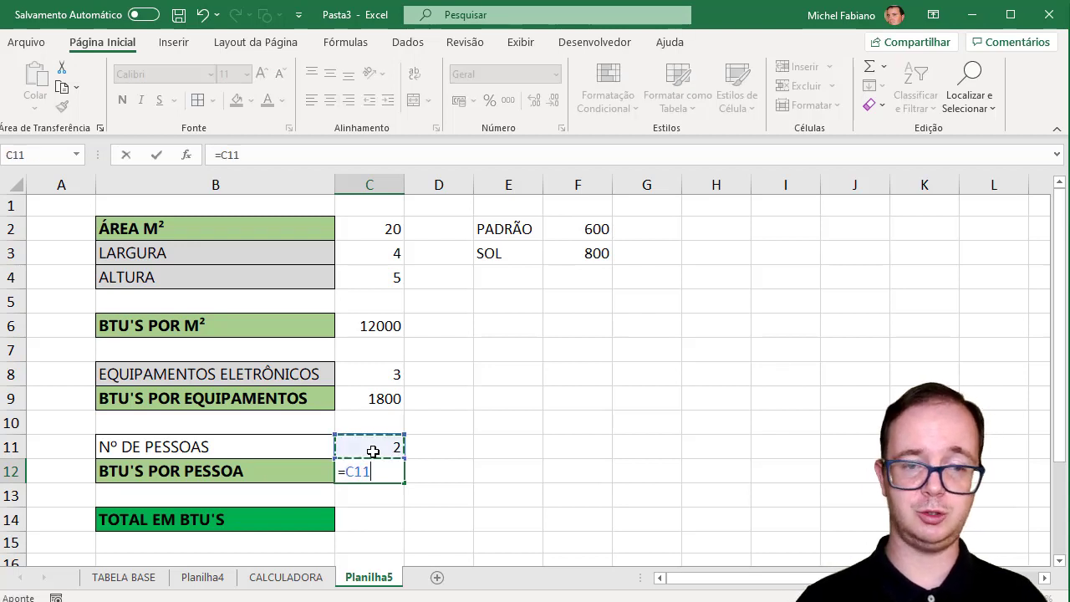
pyautogui.write('*')
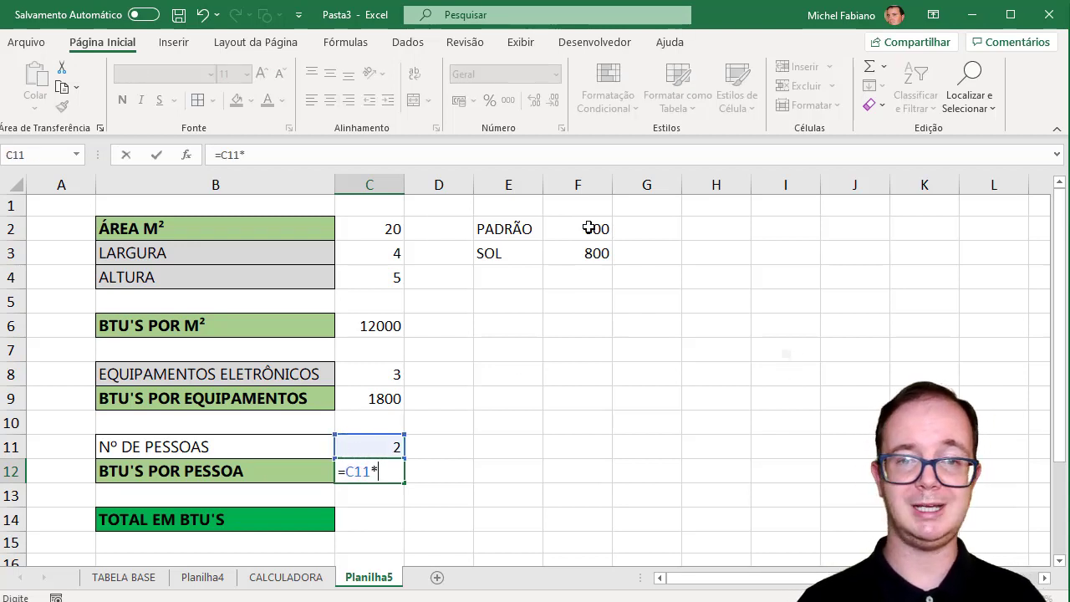
pyautogui.click(587, 228)
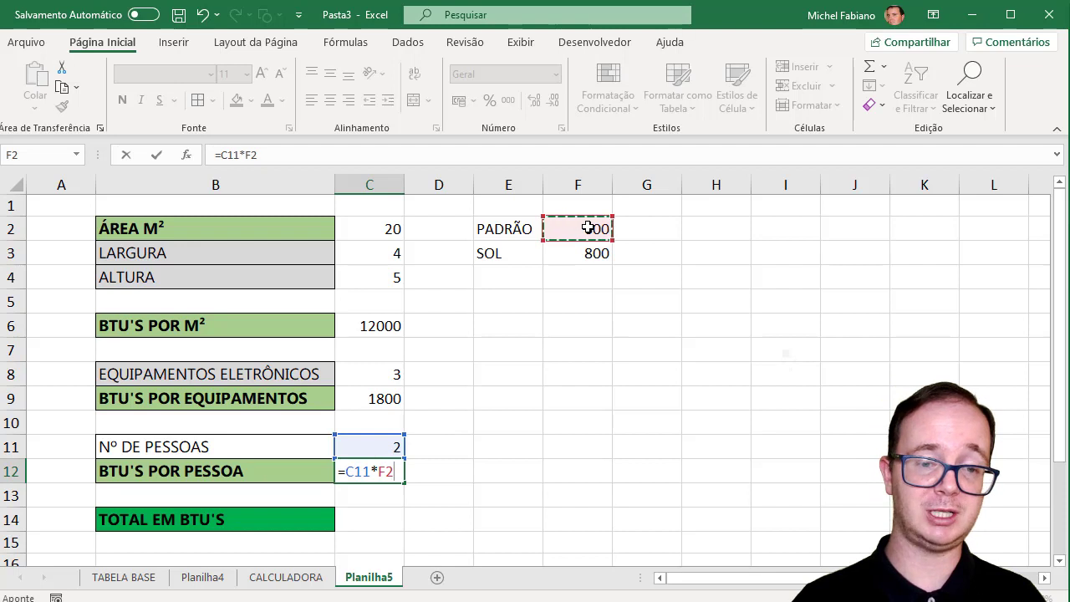
pyautogui.press('Return')
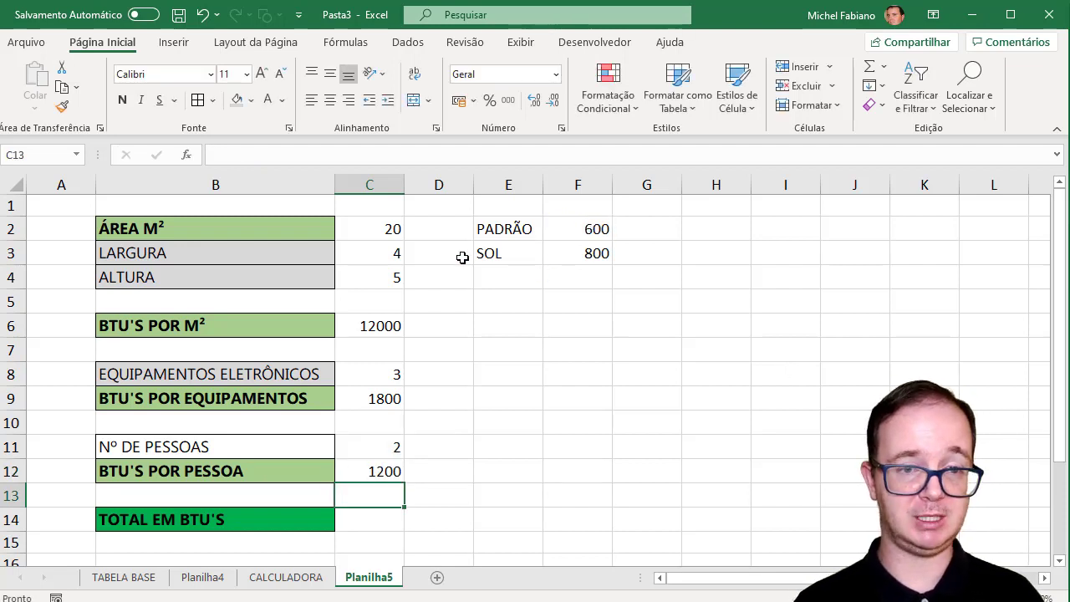
pyautogui.click(379, 327)
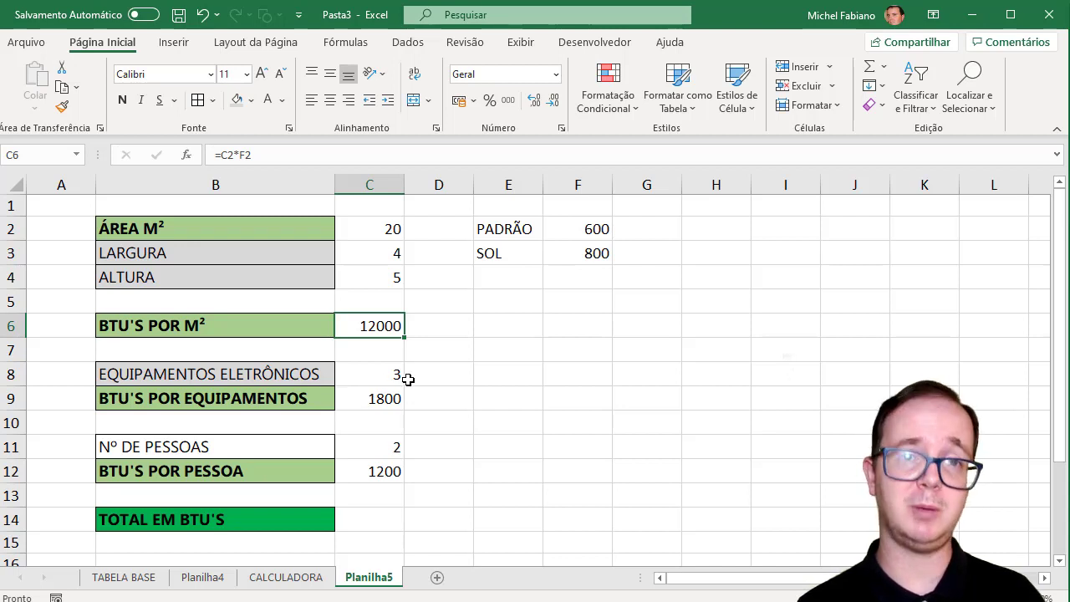
# - Sum the BTUs with =C6+C9+C12 in C14, totalling 15000
pyautogui.click(362, 521)
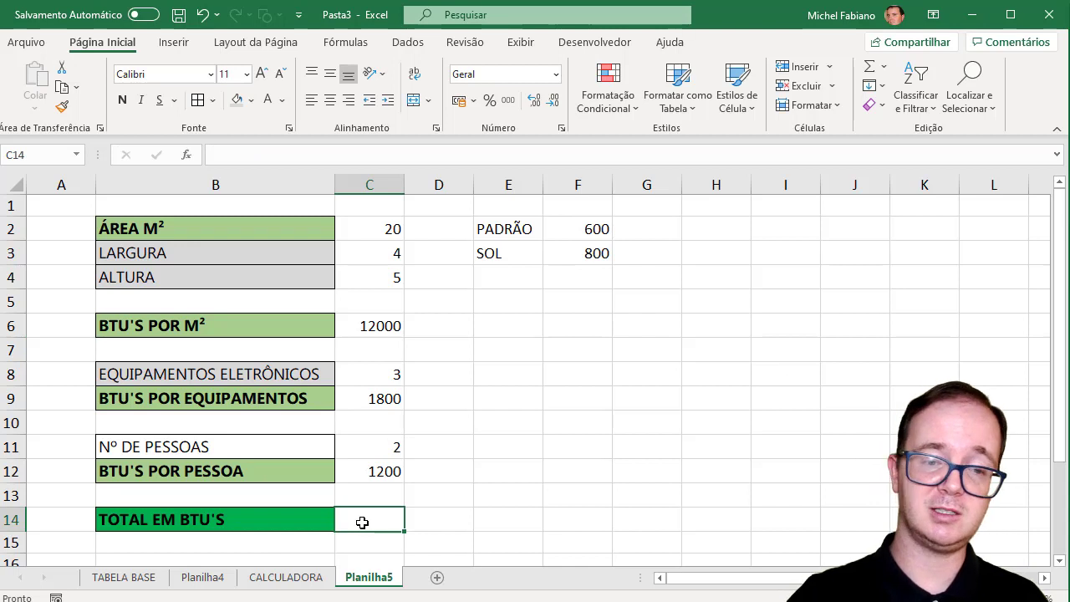
pyautogui.write('=')
pyautogui.click(368, 332)
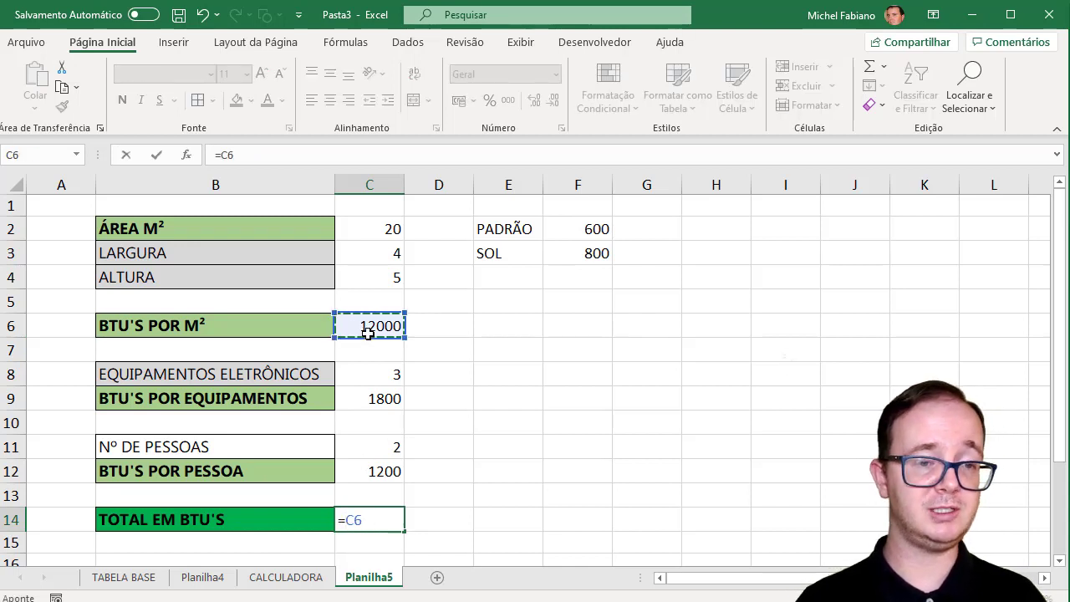
pyautogui.write('+')
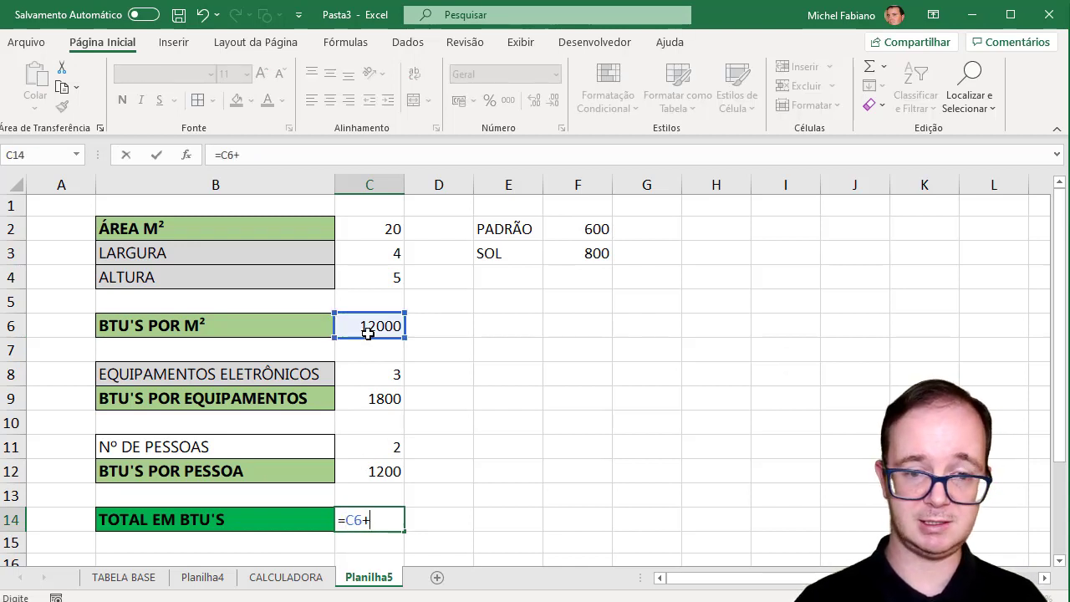
pyautogui.click(388, 397)
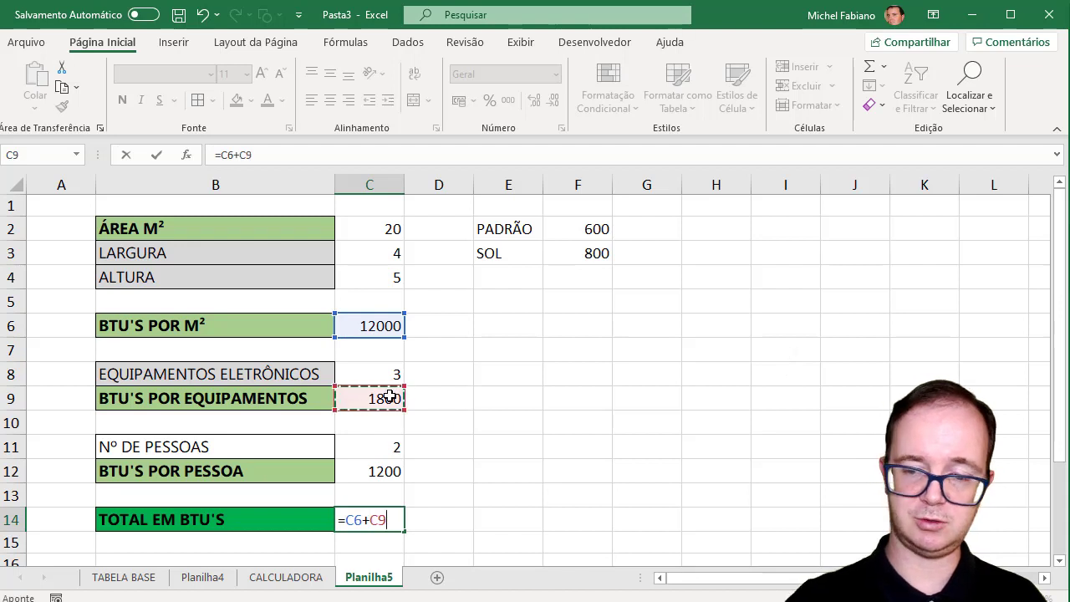
pyautogui.write('+')
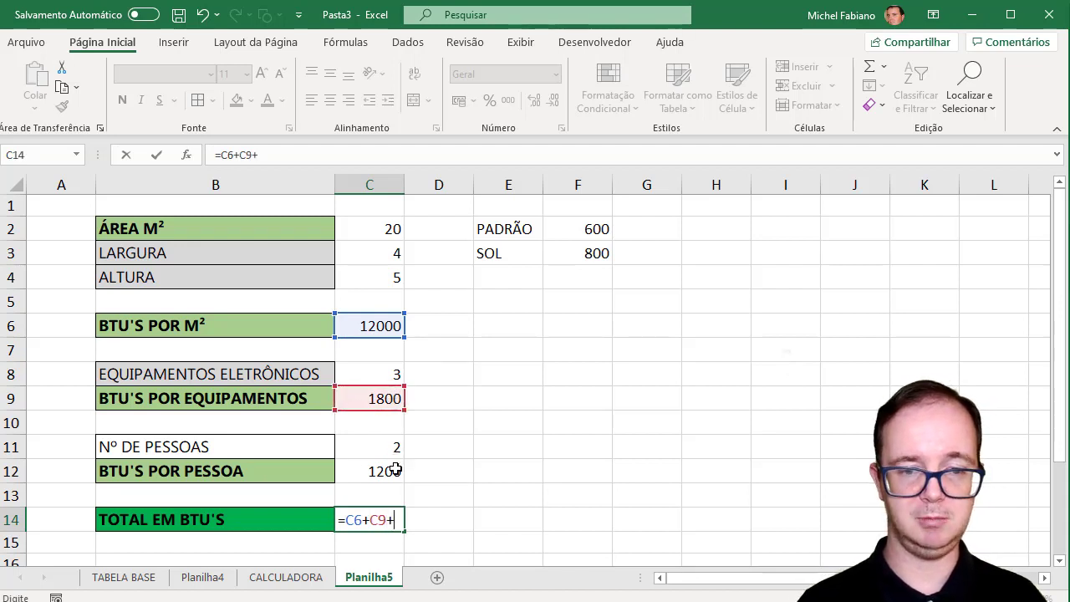
pyautogui.click(396, 470)
pyautogui.press('Return')
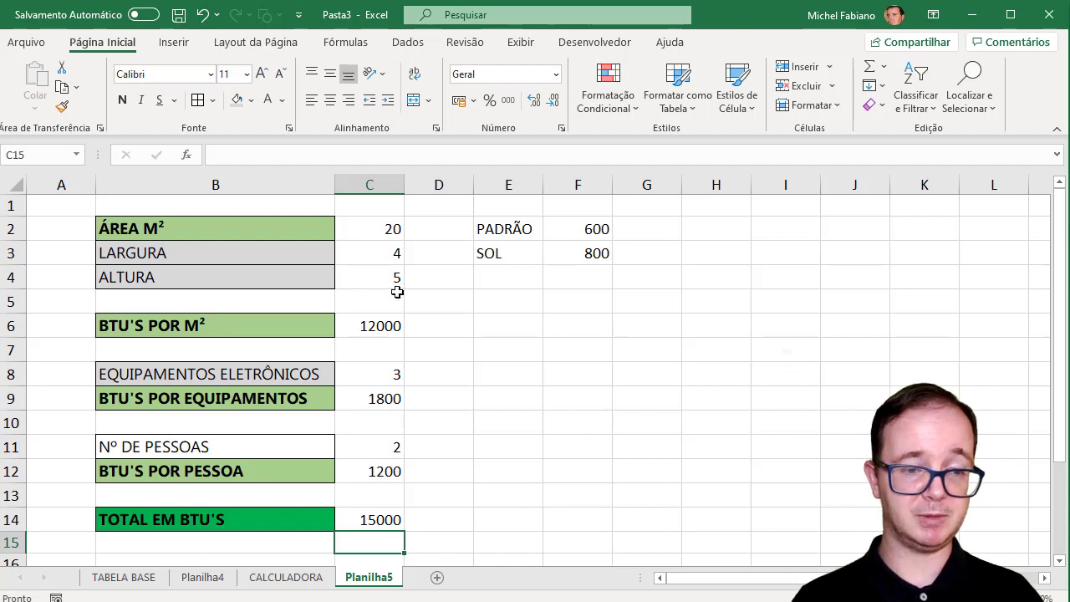
# - Add column headers PADRÃO in C1 and SOL in D1
pyautogui.click(373, 520)
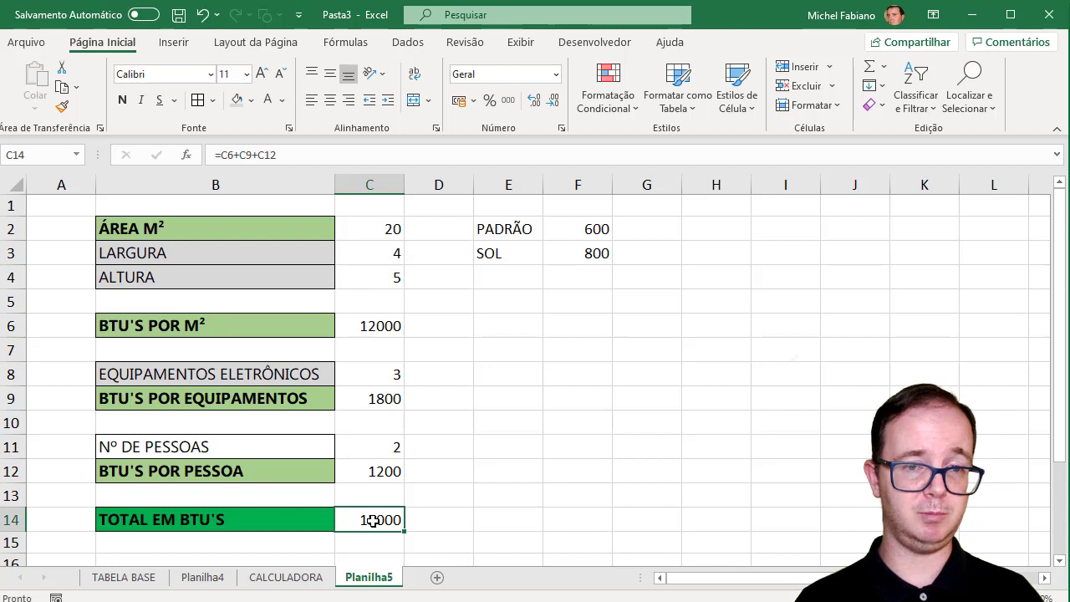
pyautogui.click(388, 205)
pyautogui.write('PADR')
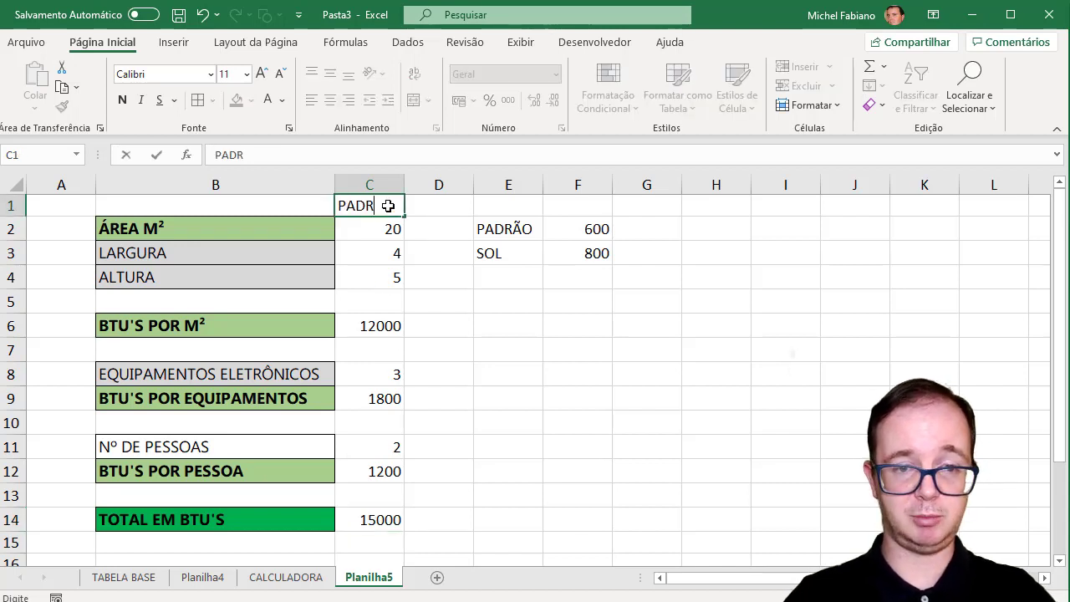
pyautogui.write('ÃO')
pyautogui.press('Return')
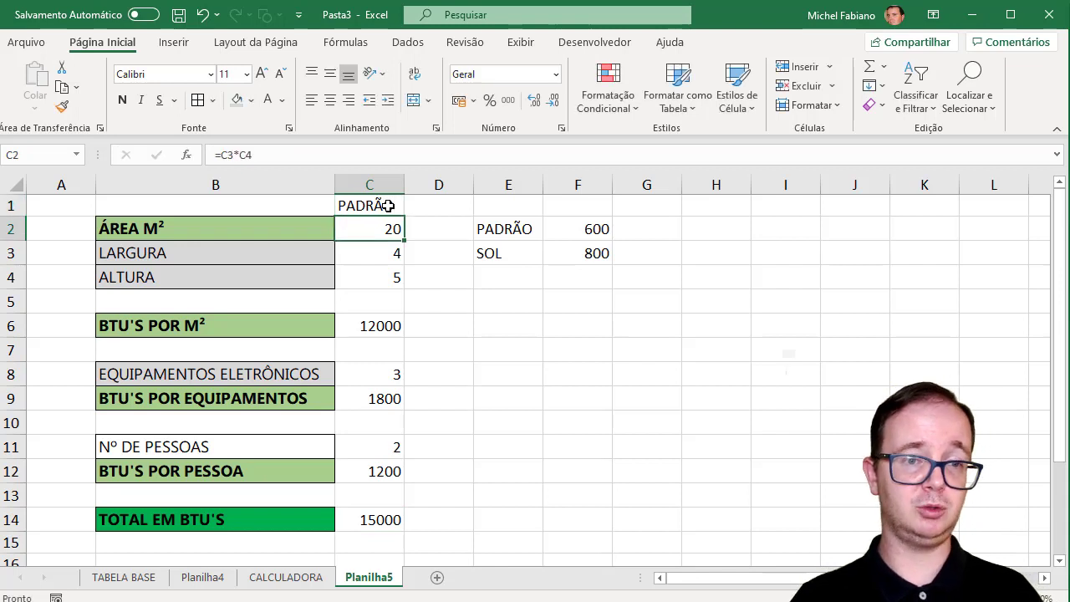
pyautogui.click(426, 205)
pyautogui.write('S')
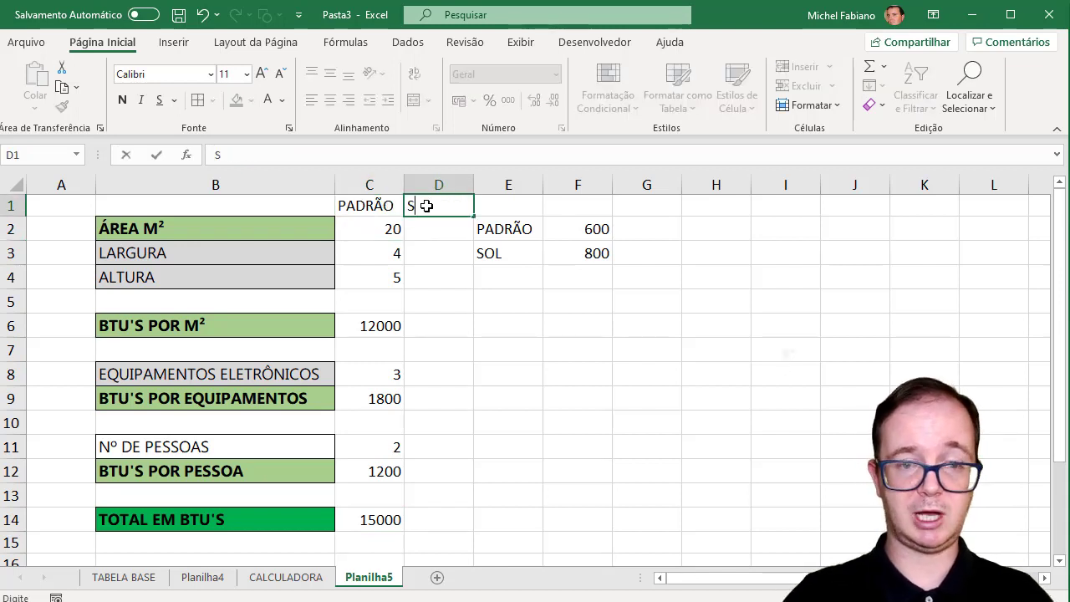
pyautogui.write('OL')
pyautogui.press('Down')
pyautogui.write(']')
pyautogui.press('Down')
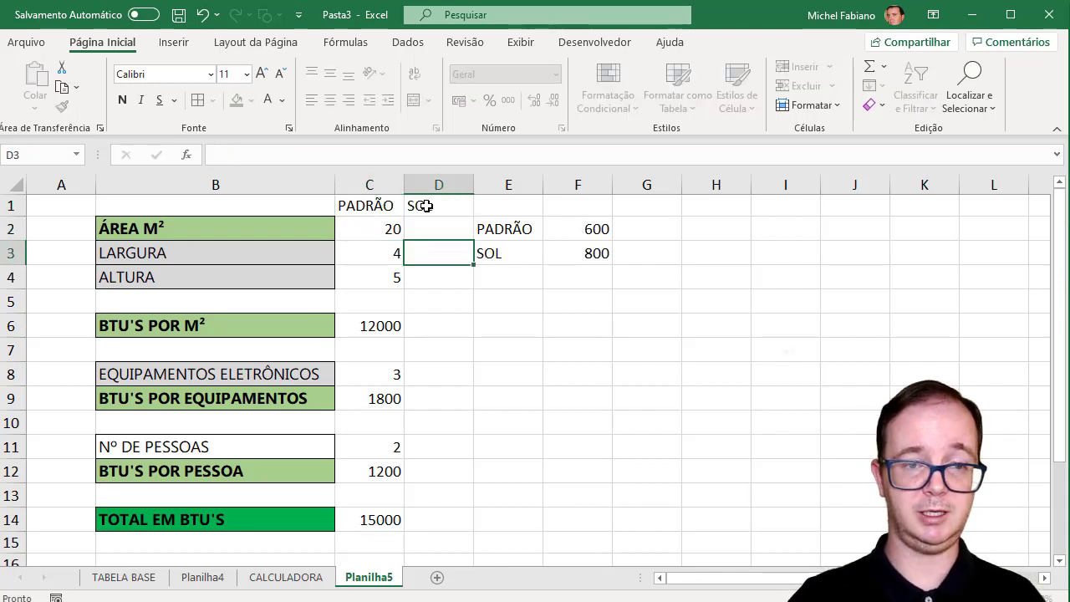
pyautogui.press('Down')
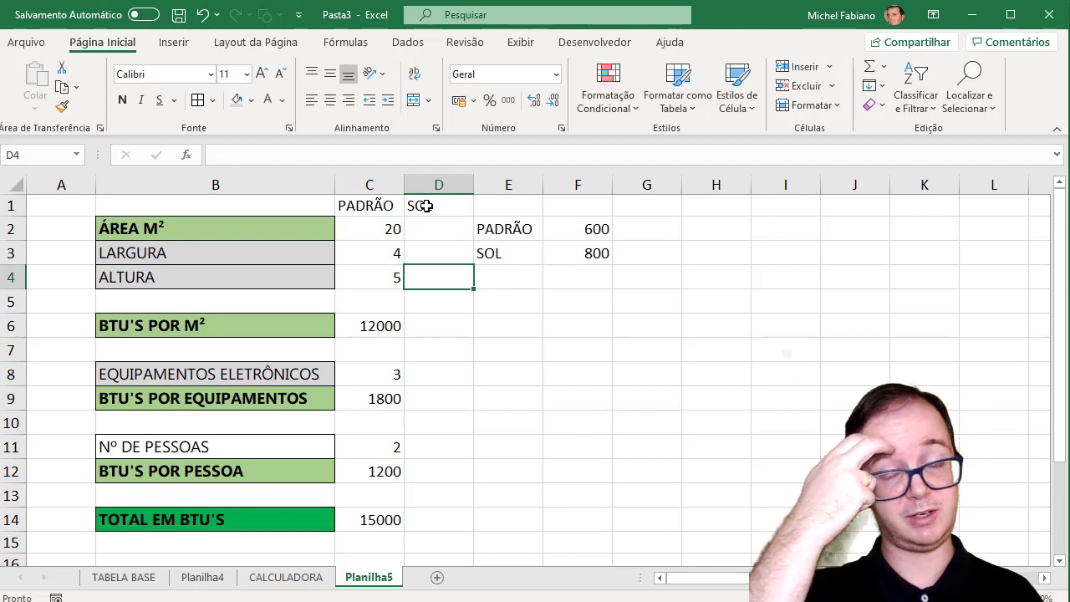
# - Link D2:D4 to C2:C4 with =C2, =C3 and =C4, showing 20, 4 and 5
pyautogui.click(427, 226)
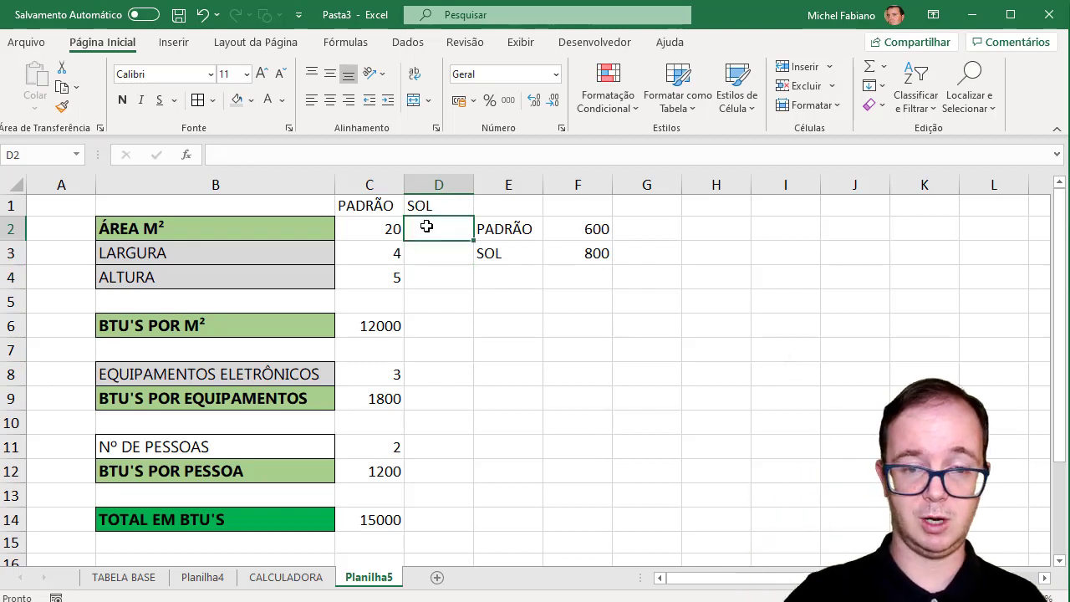
pyautogui.write('=')
pyautogui.click(388, 232)
pyautogui.press('Return')
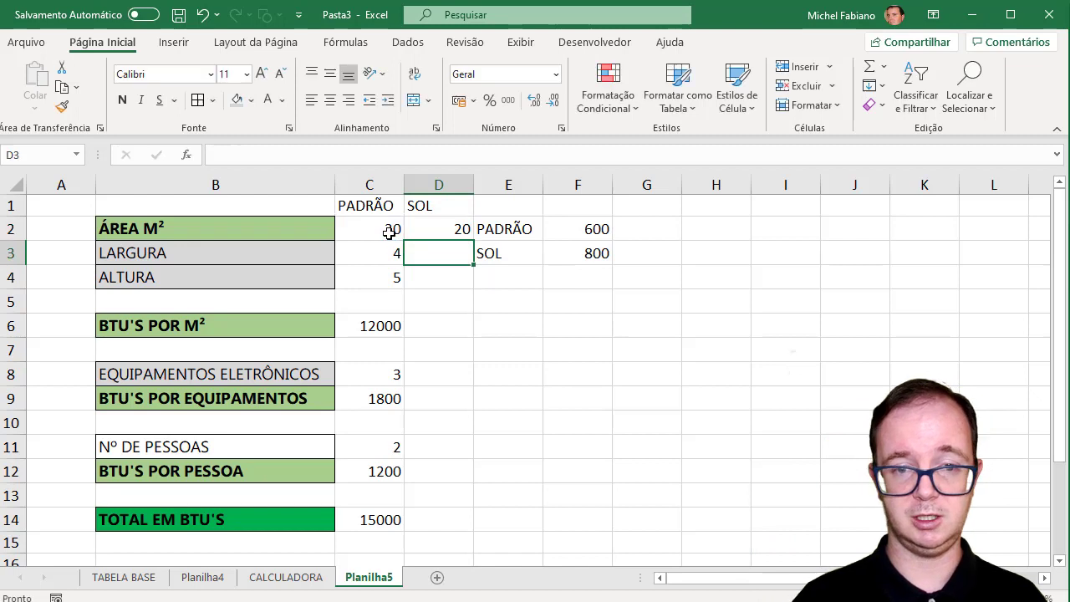
pyautogui.write('=')
pyautogui.click(386, 251)
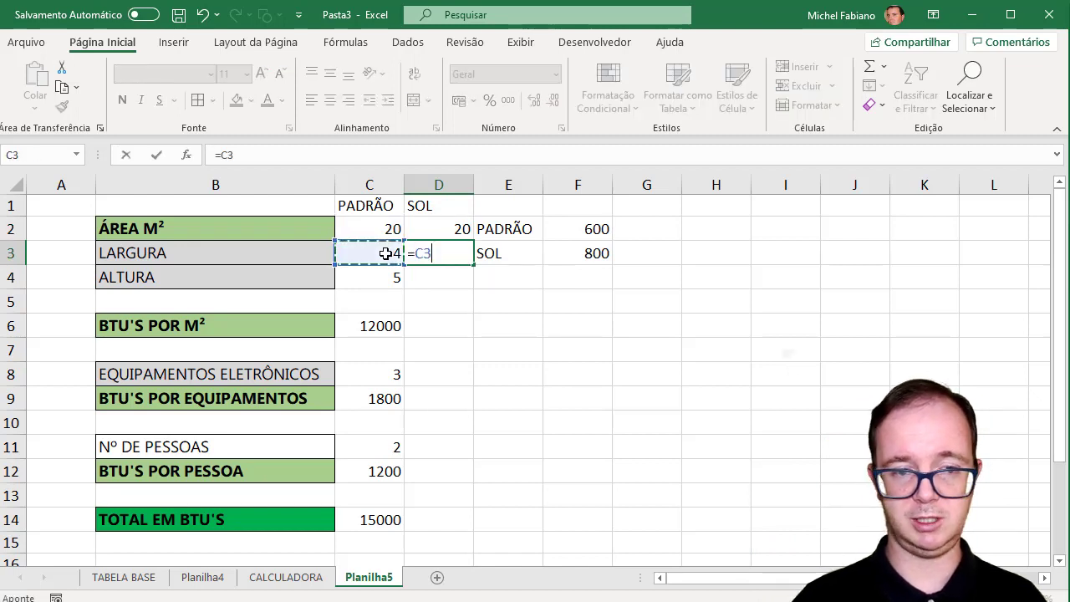
pyautogui.press('Return')
pyautogui.write('=')
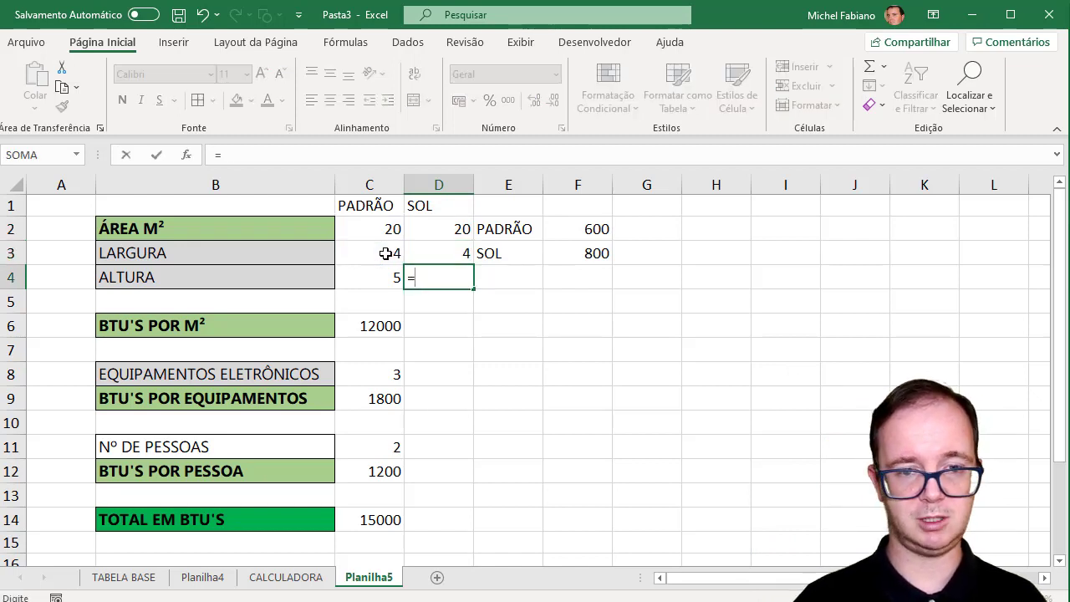
pyautogui.click(384, 269)
pyautogui.press('Return')
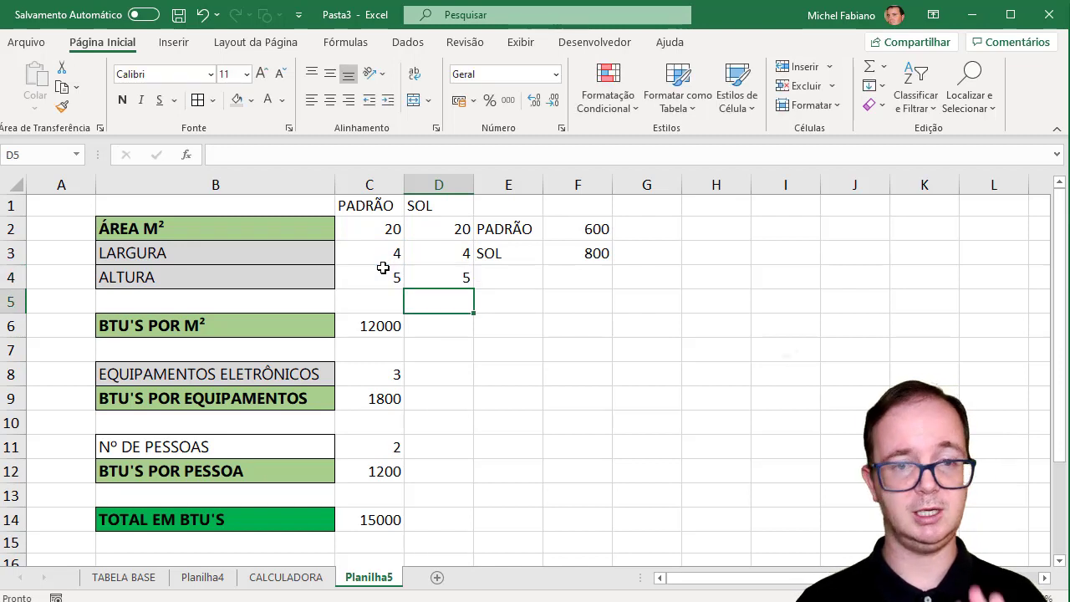
# - Enter =D2*F3 in D6 for the SOL BTU per m², giving 16000
pyautogui.click(443, 336)
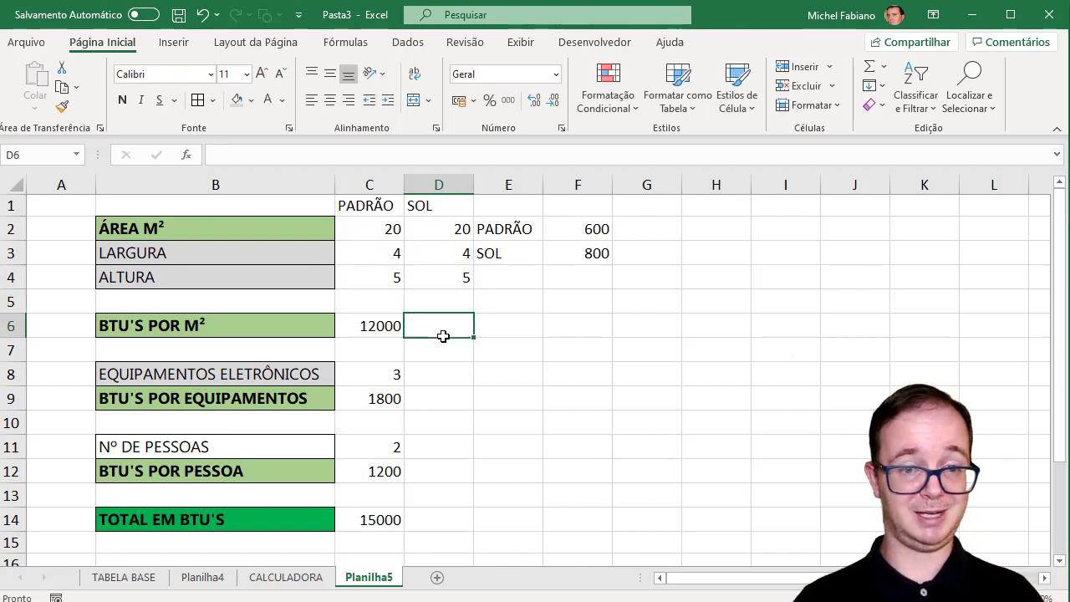
pyautogui.write('=')
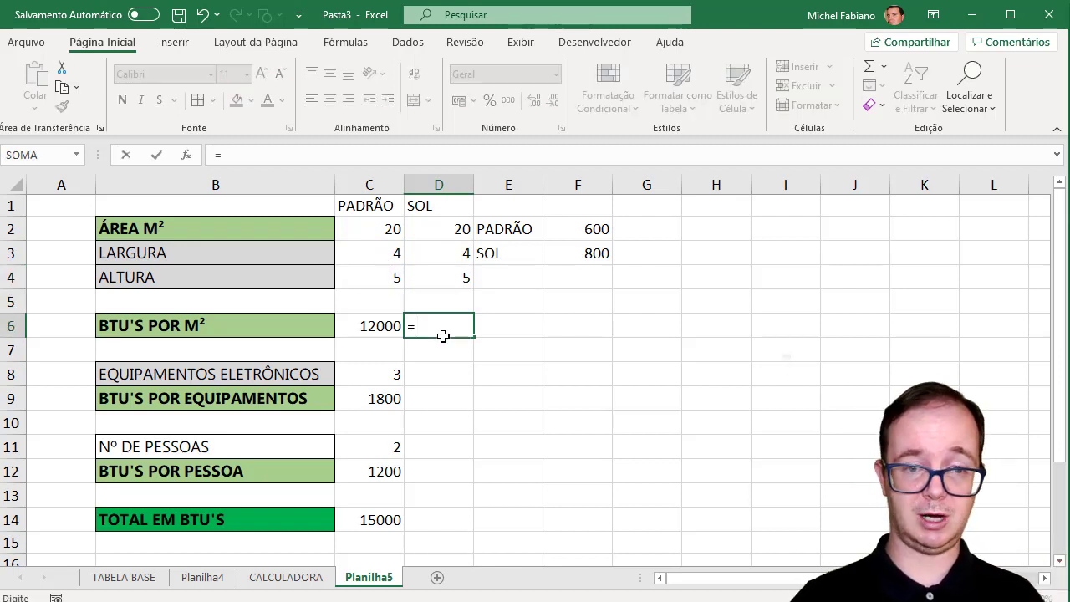
pyautogui.click(438, 235)
pyautogui.write('*')
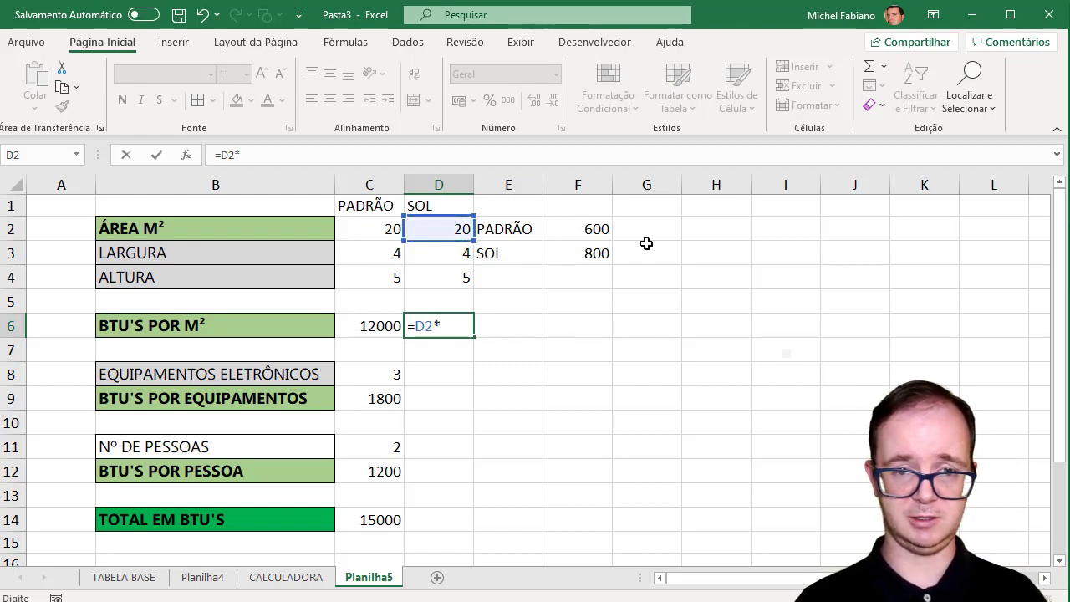
pyautogui.click(577, 256)
pyautogui.press('Return')
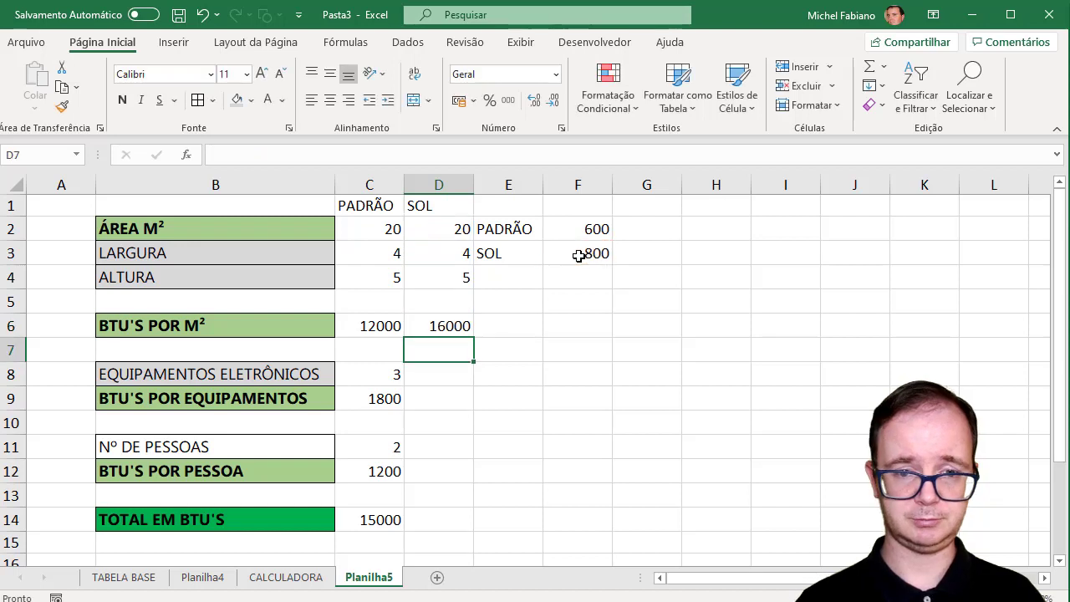
# - Mirror the device count with =C8 in D8 and compute =D8*F3 in D9, giving 2400
pyautogui.click(419, 377)
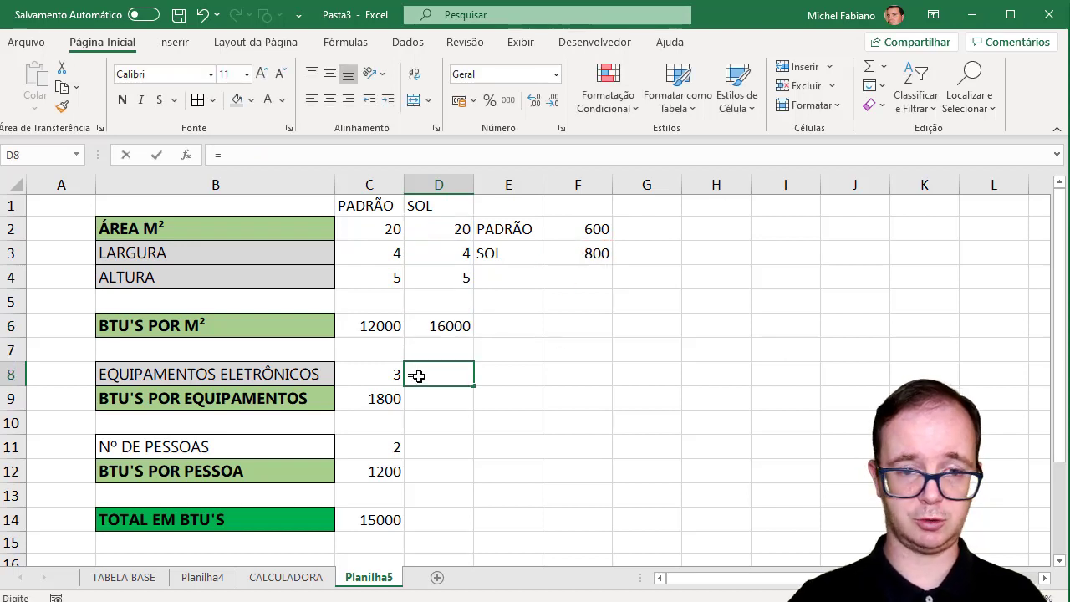
pyautogui.write('=')
pyautogui.click(381, 376)
pyautogui.press('Return')
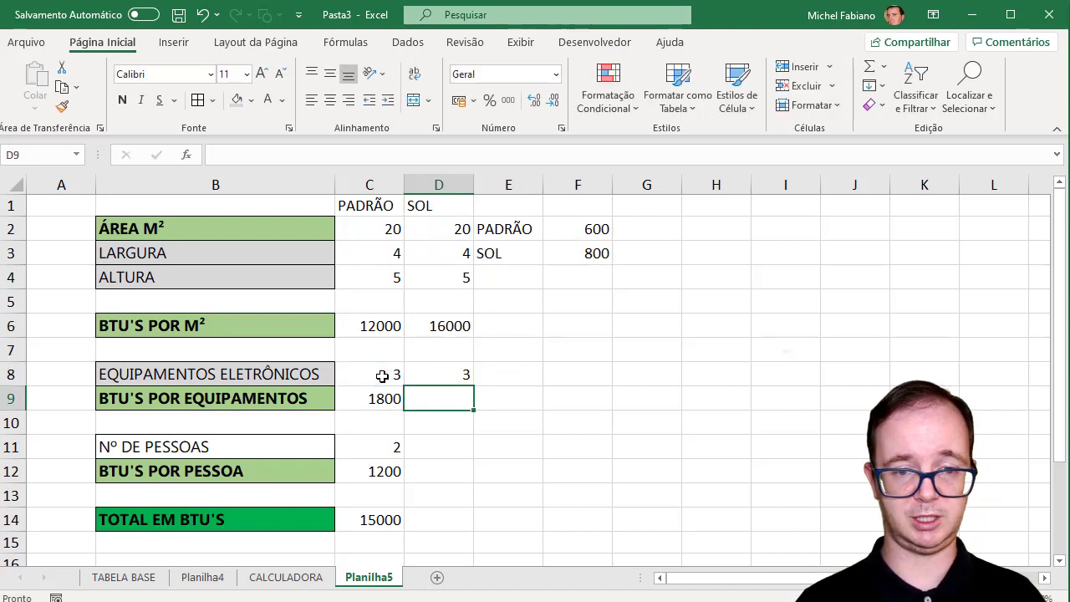
pyautogui.write('=')
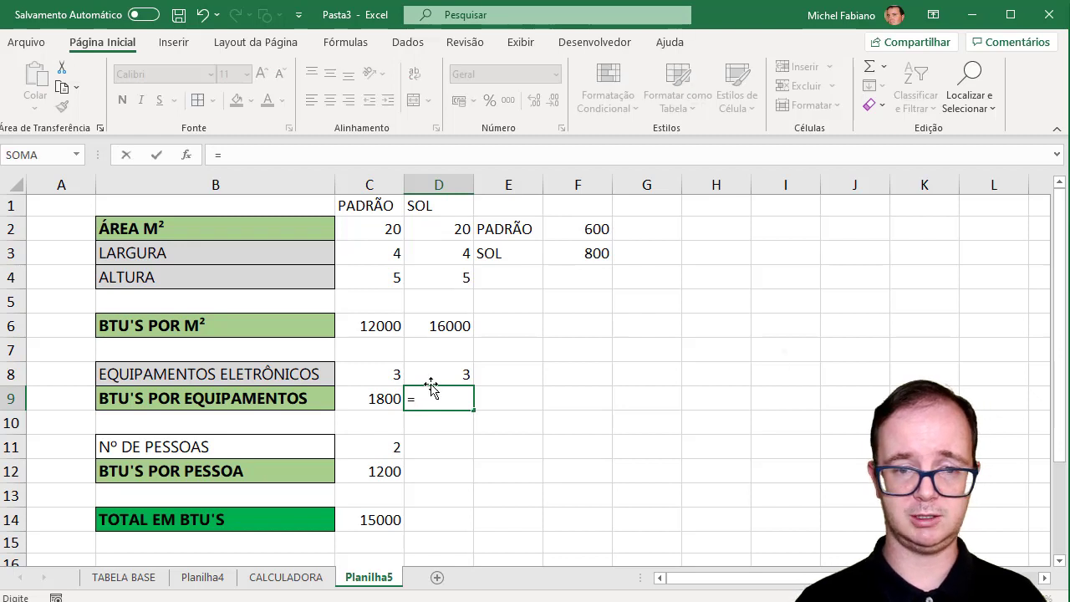
pyautogui.click(436, 377)
pyautogui.write('*')
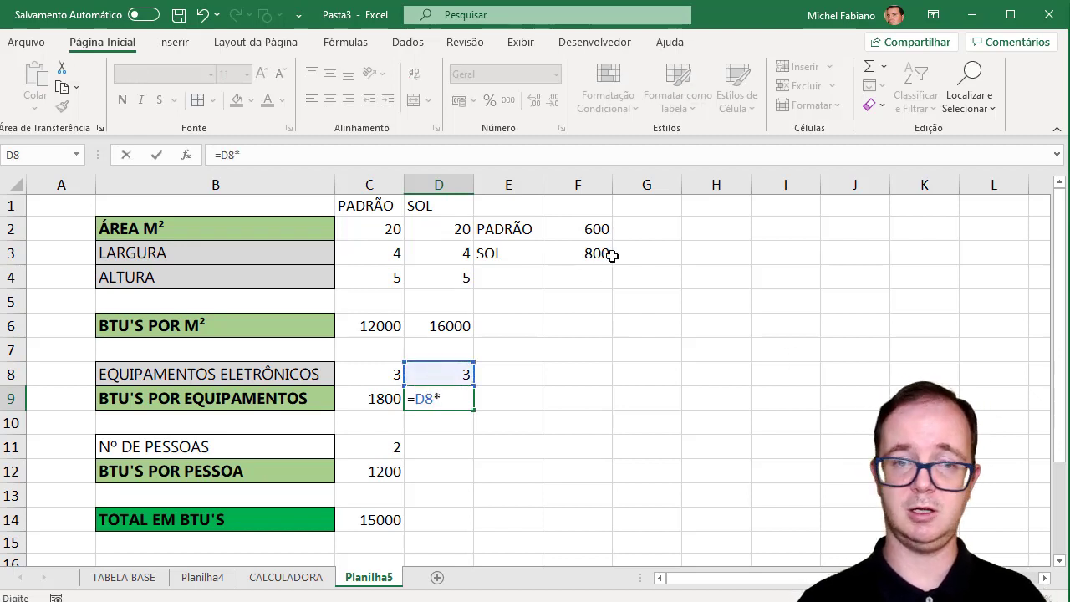
pyautogui.click(585, 256)
pyautogui.press('Return')
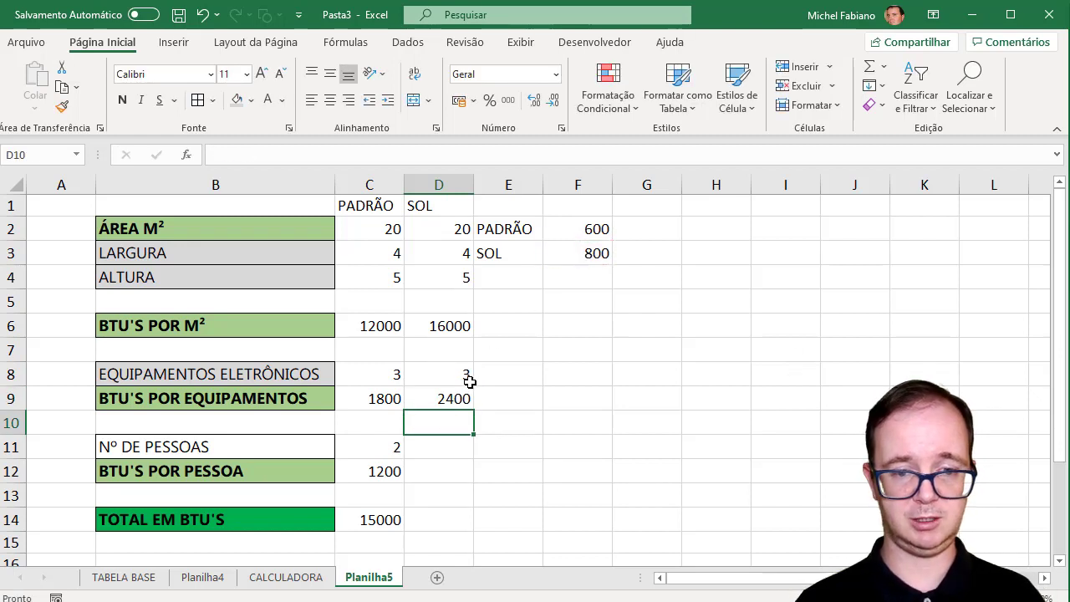
# - Mirror the people count with =C11 in D11 and compute =D11*F3 in D12, giving 1600
pyautogui.click(439, 444)
pyautogui.write('=')
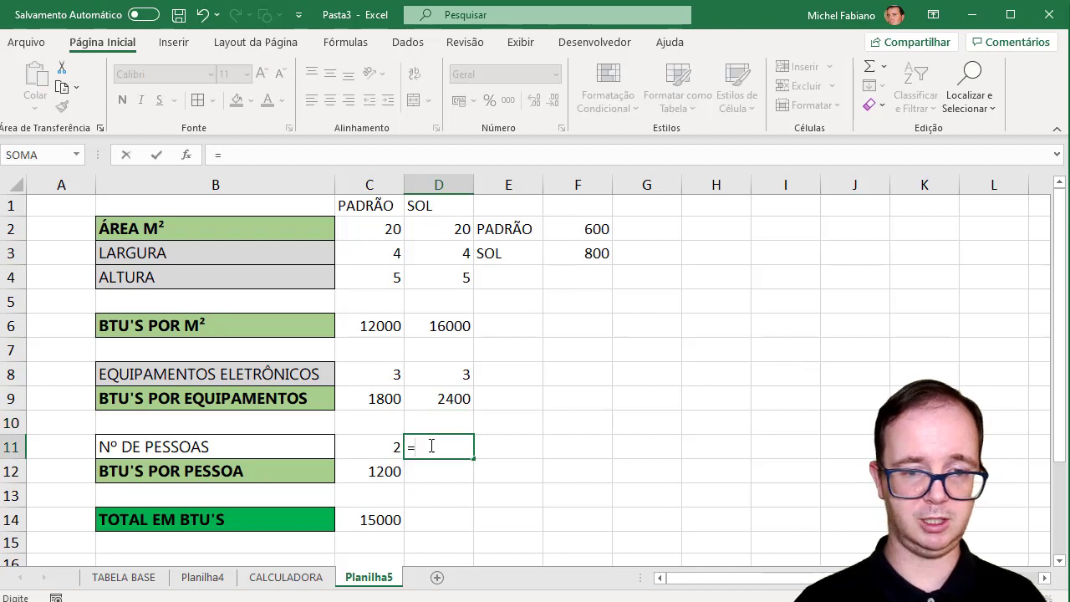
pyautogui.click(377, 448)
pyautogui.press('Return')
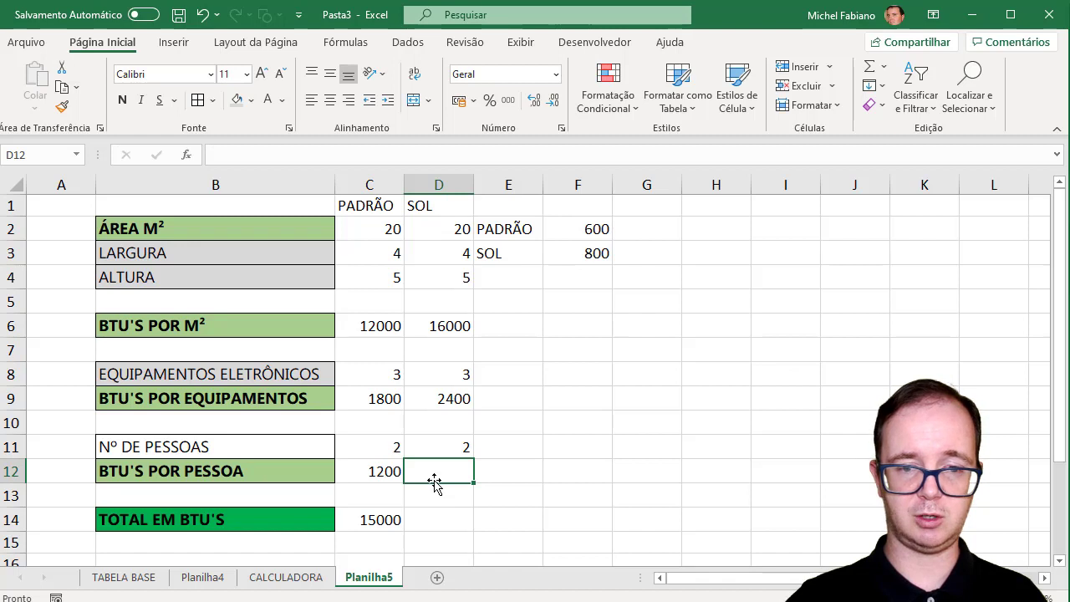
pyautogui.write('=')
pyautogui.click(438, 449)
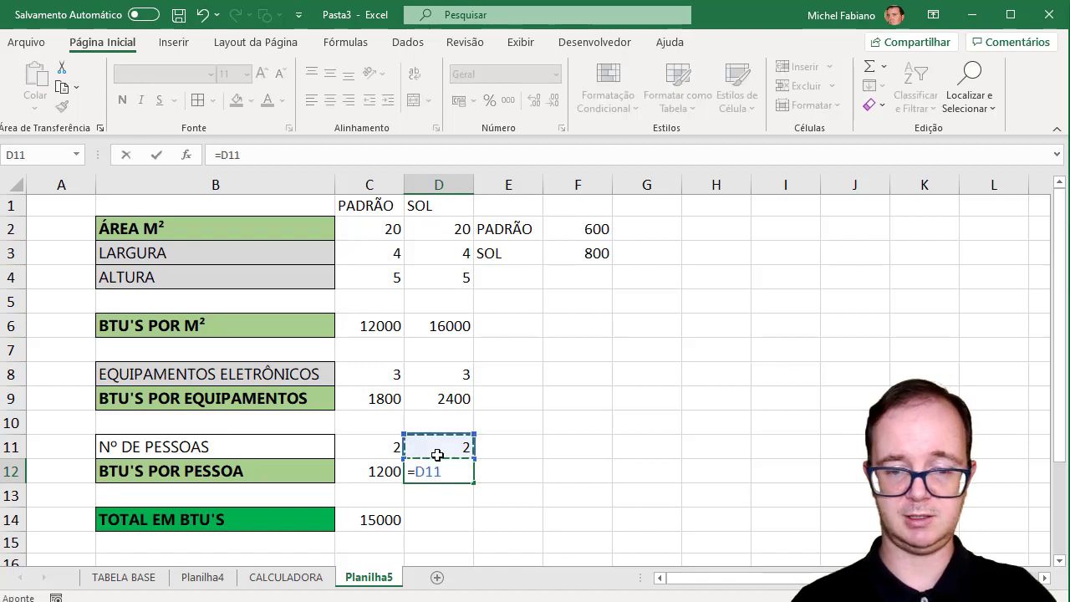
pyautogui.write('*')
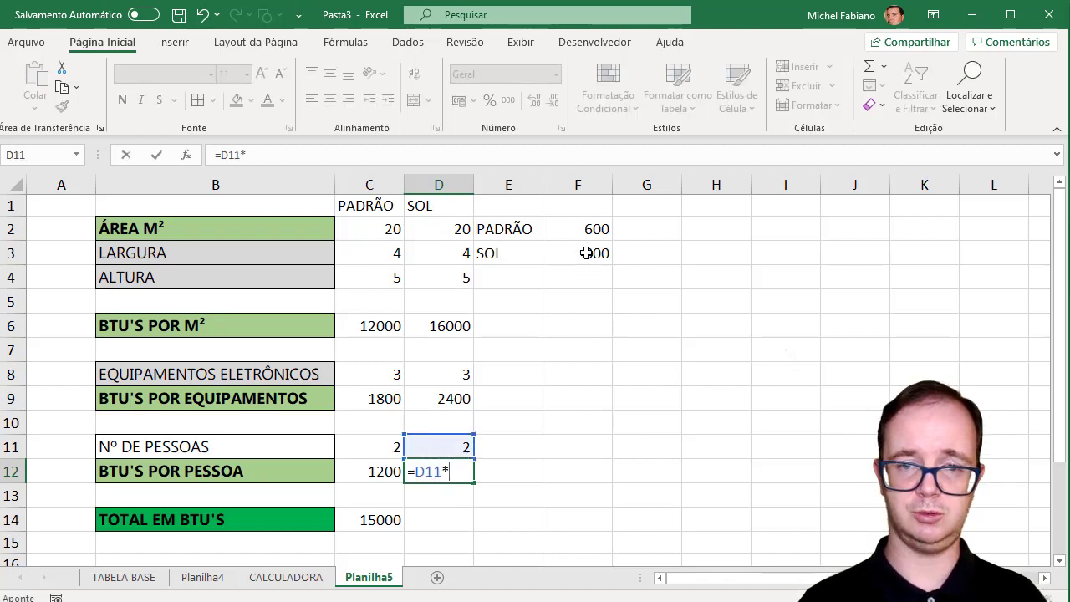
pyautogui.click(586, 252)
pyautogui.press('Return')
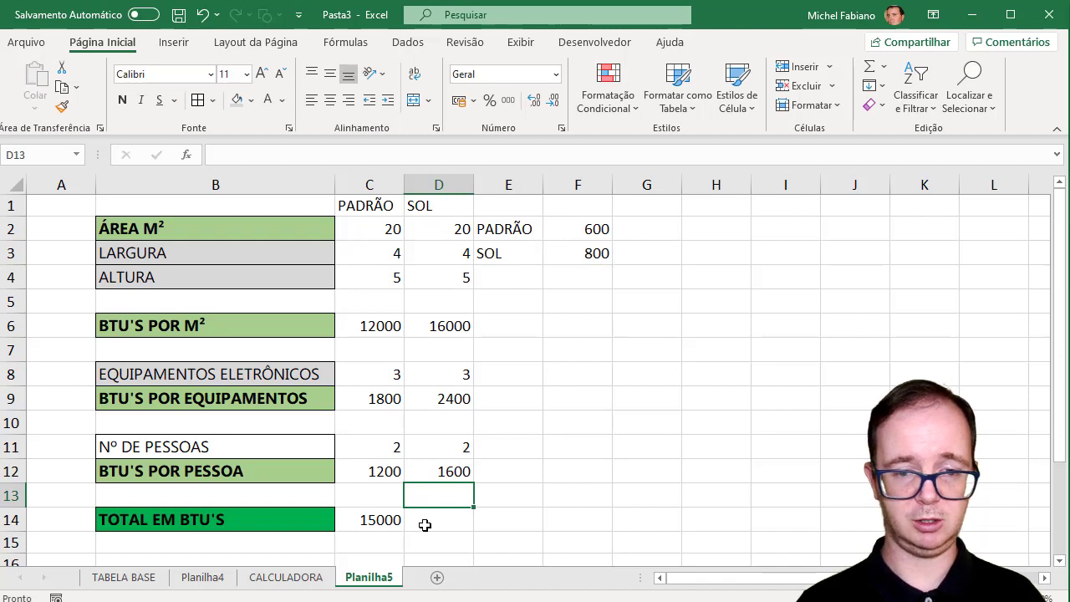
# - Total the SOL column with =D6+D9+D12 in D14, giving 20000
pyautogui.click(423, 524)
pyautogui.write('=')
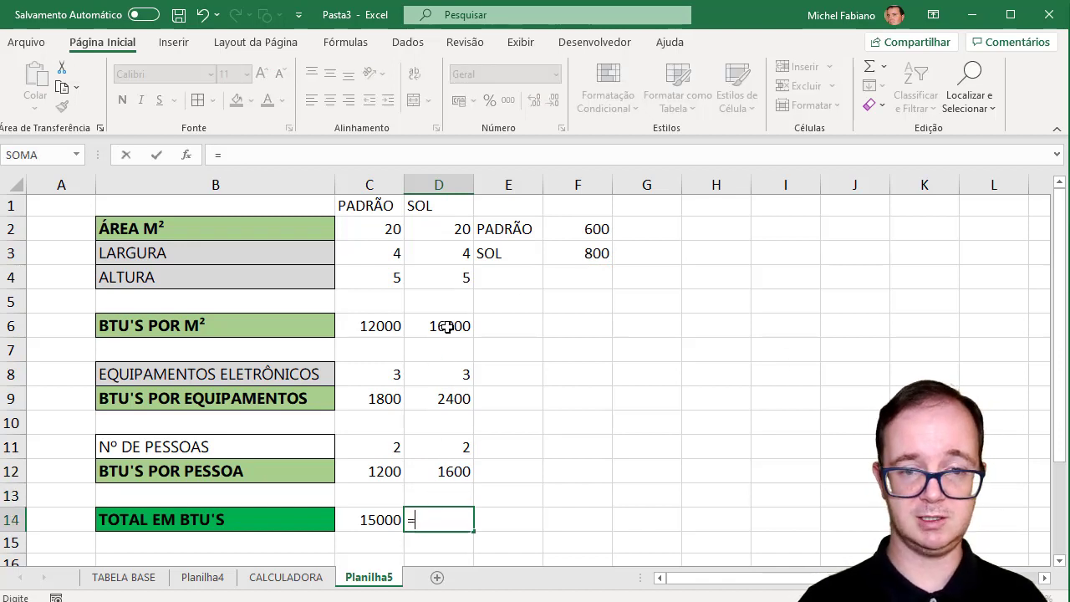
pyautogui.click(447, 327)
pyautogui.write('+')
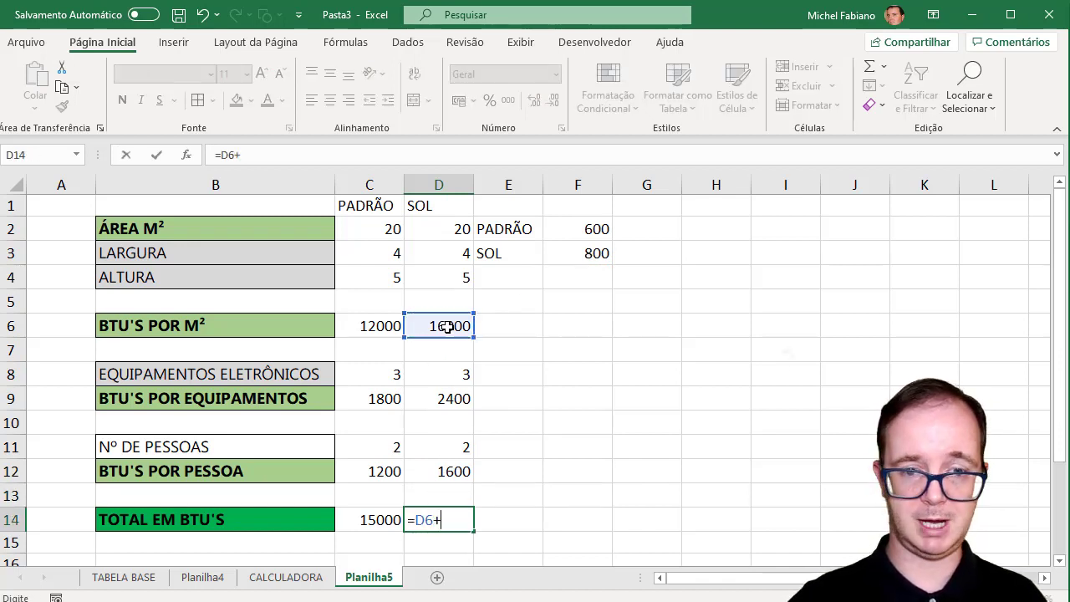
pyautogui.click(446, 399)
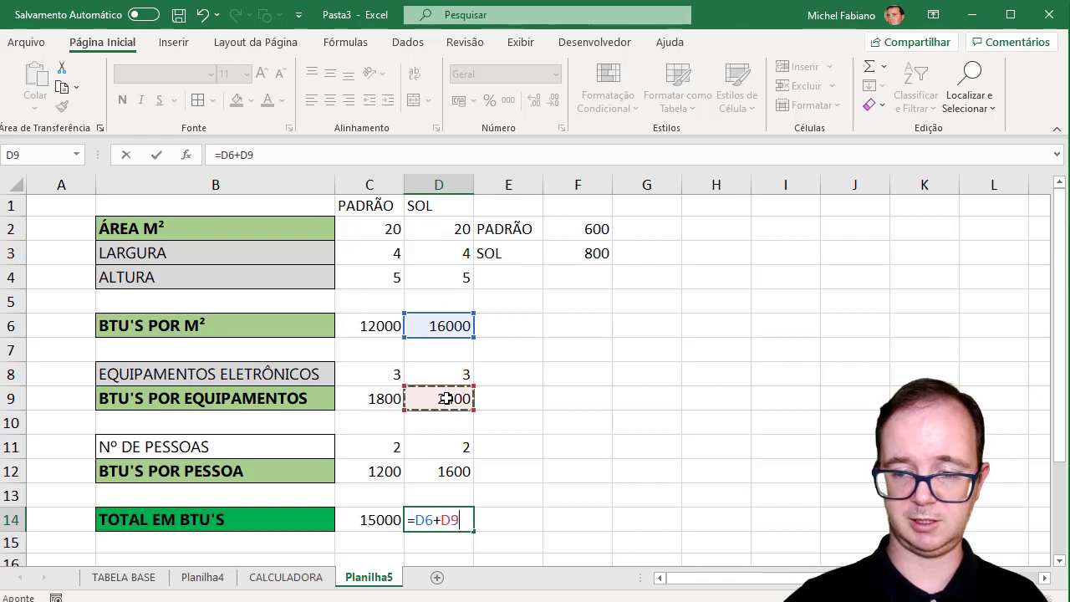
pyautogui.write('+')
pyautogui.click(460, 471)
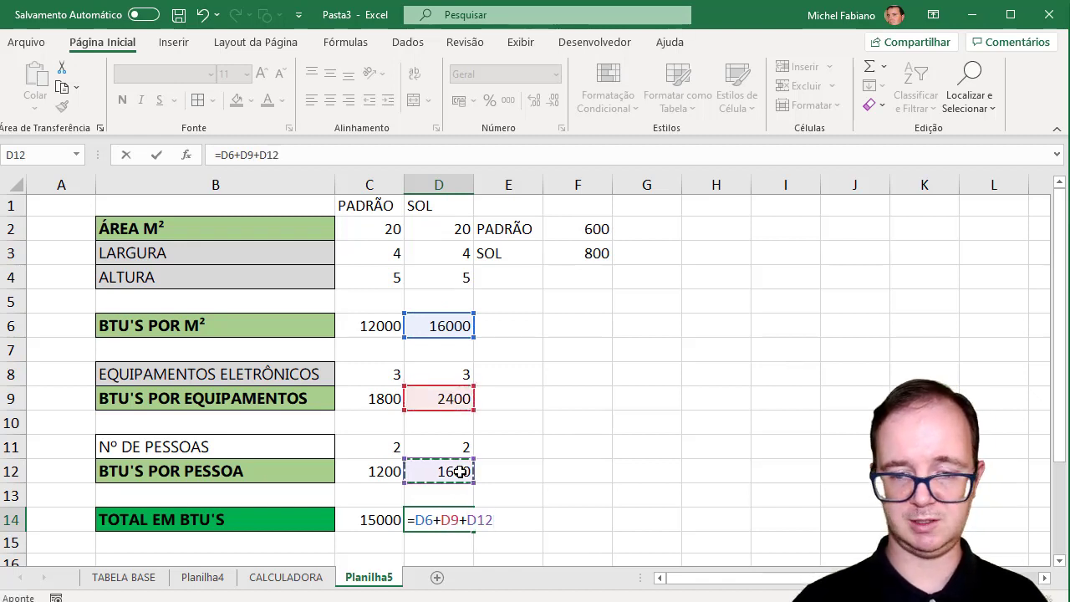
pyautogui.press('Return')
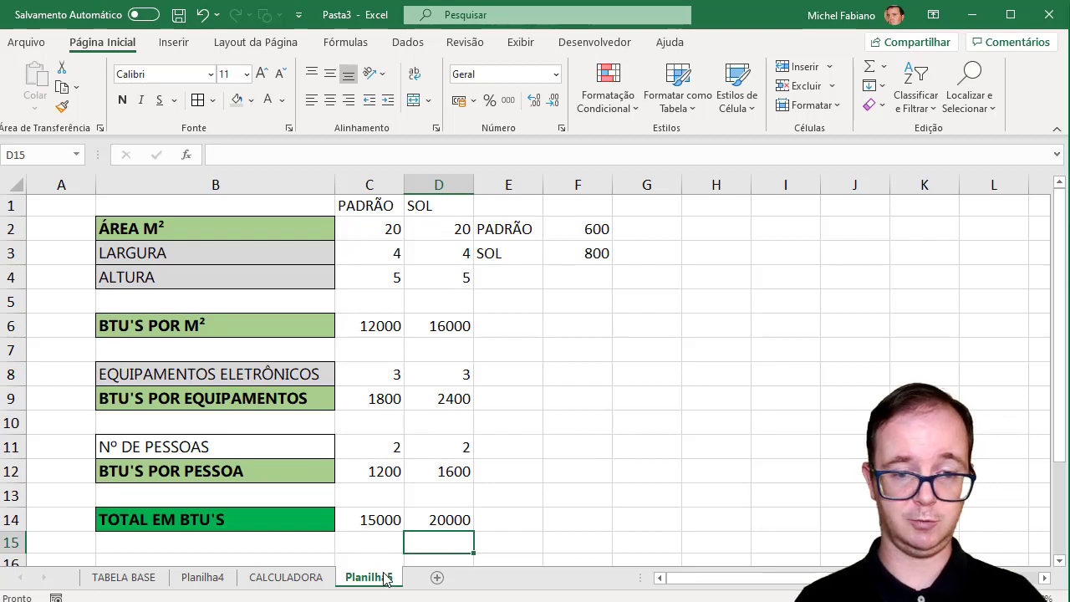
# - Duplicate Planilha5 as Planilha5 (2) and clear the SOL column D
pyautogui.keyDown('ctrl'); pyautogui.moveTo(386, 579); pyautogui.dragTo(413, 579); pyautogui.keyUp('ctrl')
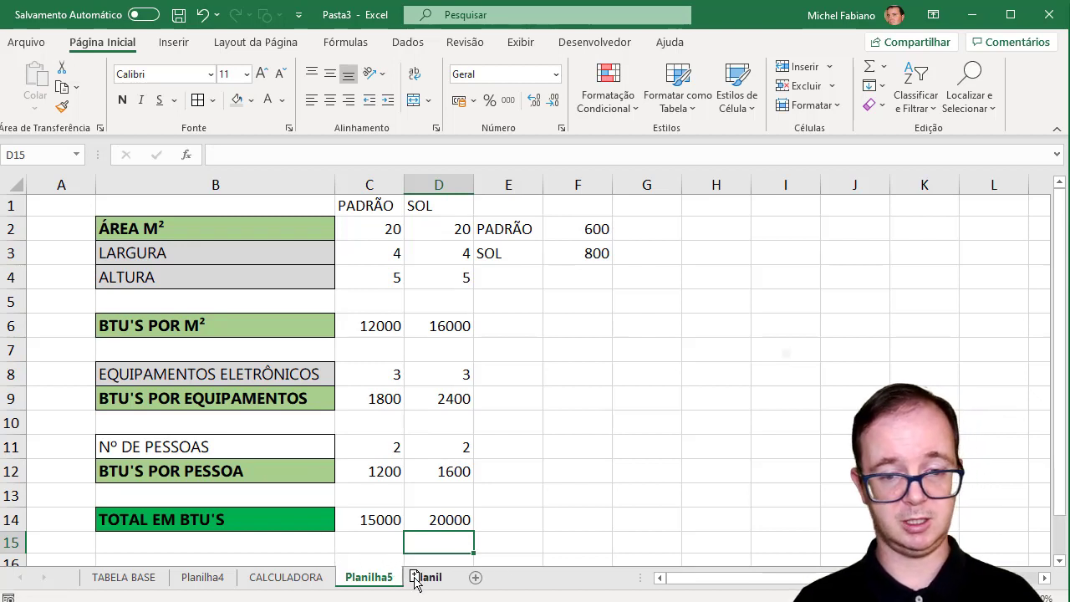
pyautogui.click(382, 204)
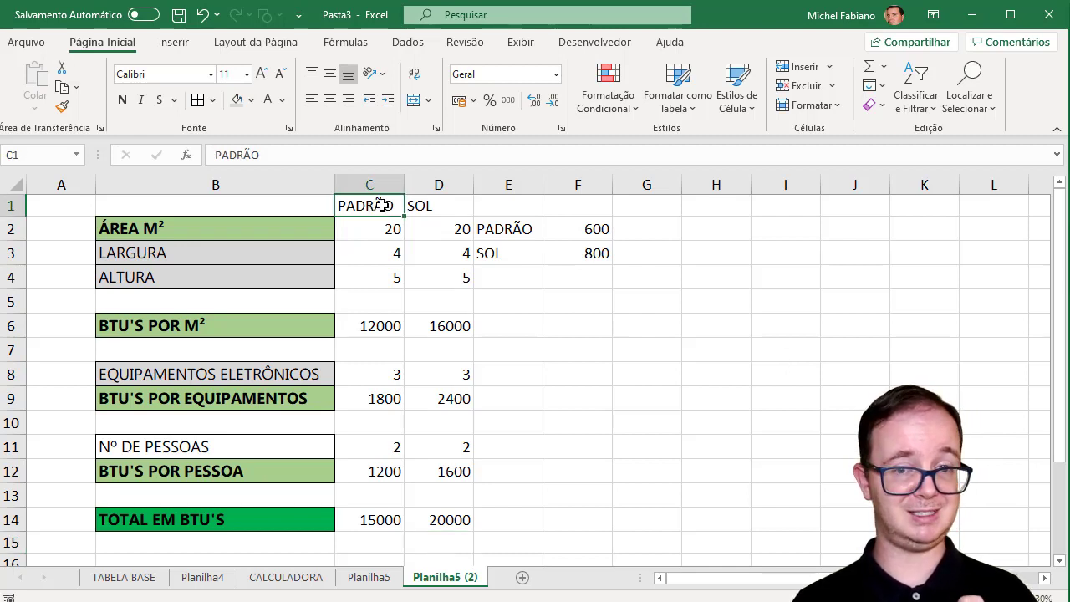
pyautogui.click(378, 325)
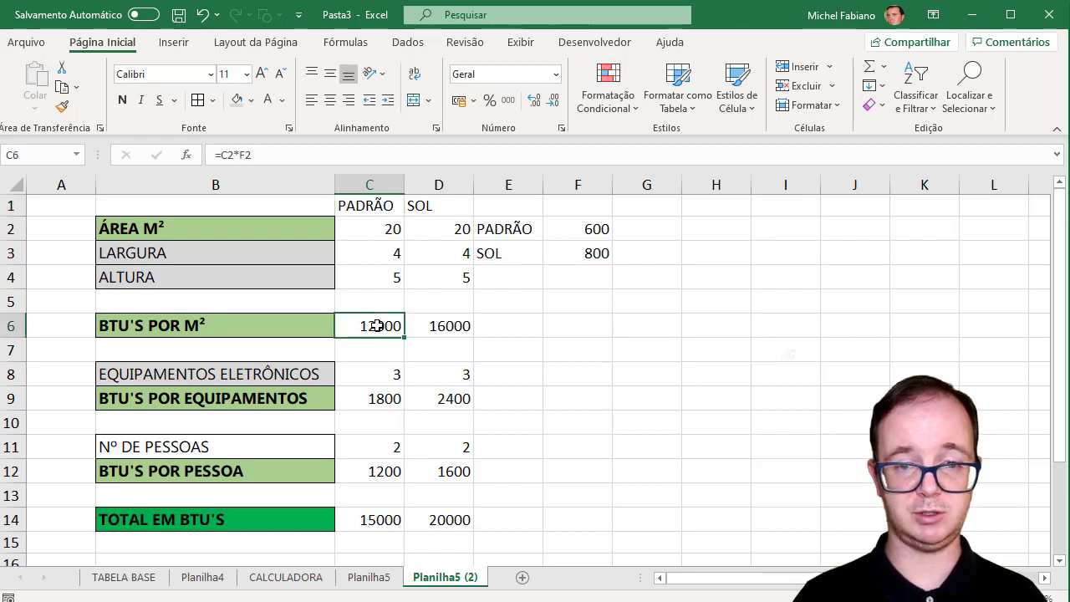
pyautogui.click(452, 182)
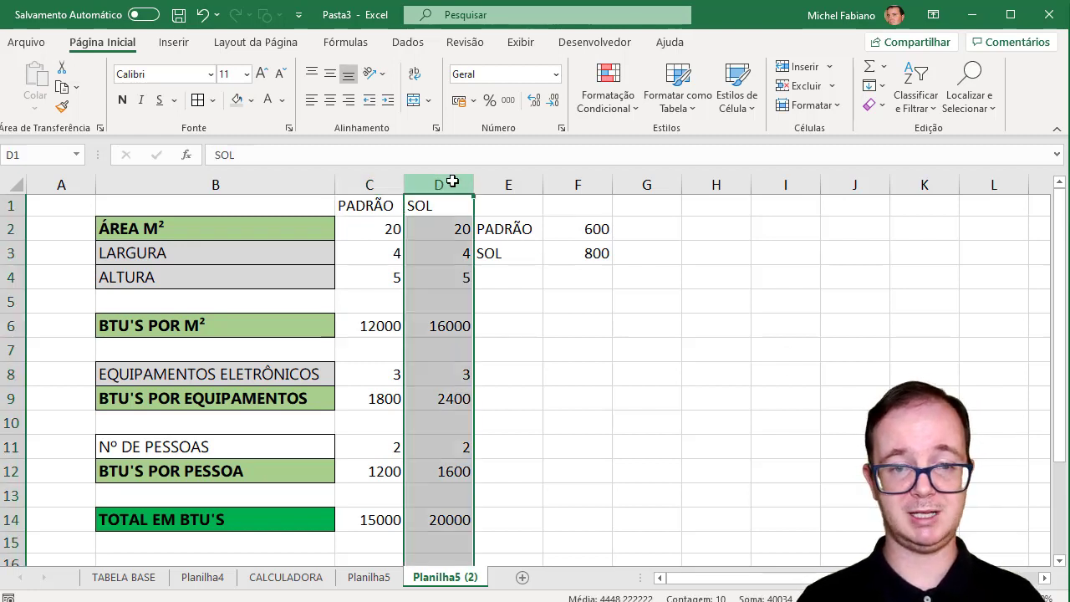
pyautogui.press('Delete')
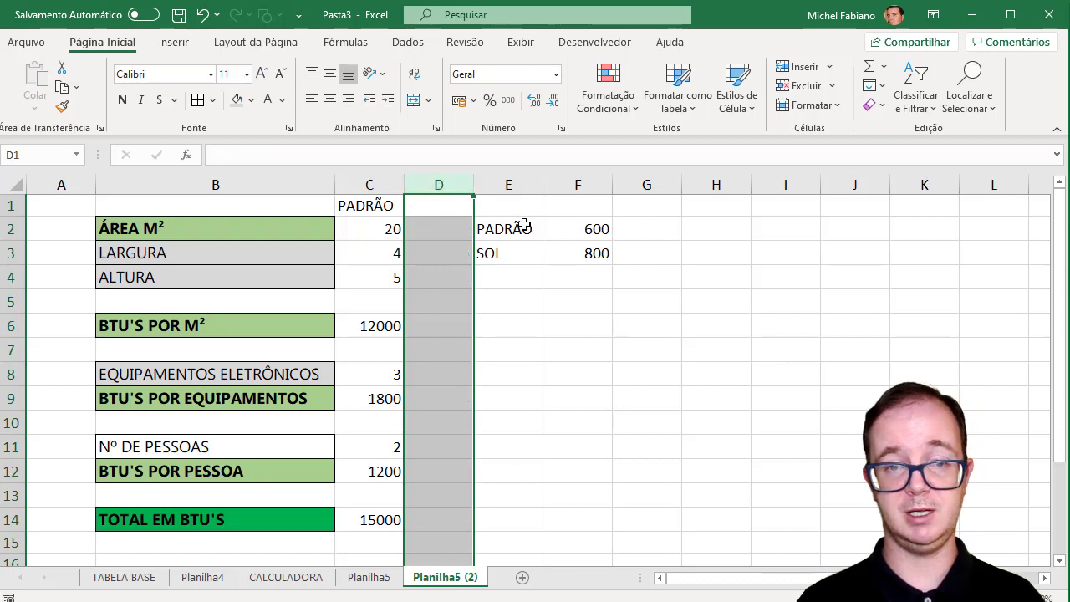
# - Centre the PADRÃO/SOL factor values in E2:F3
pyautogui.moveTo(510, 222); pyautogui.dragTo(575, 252)
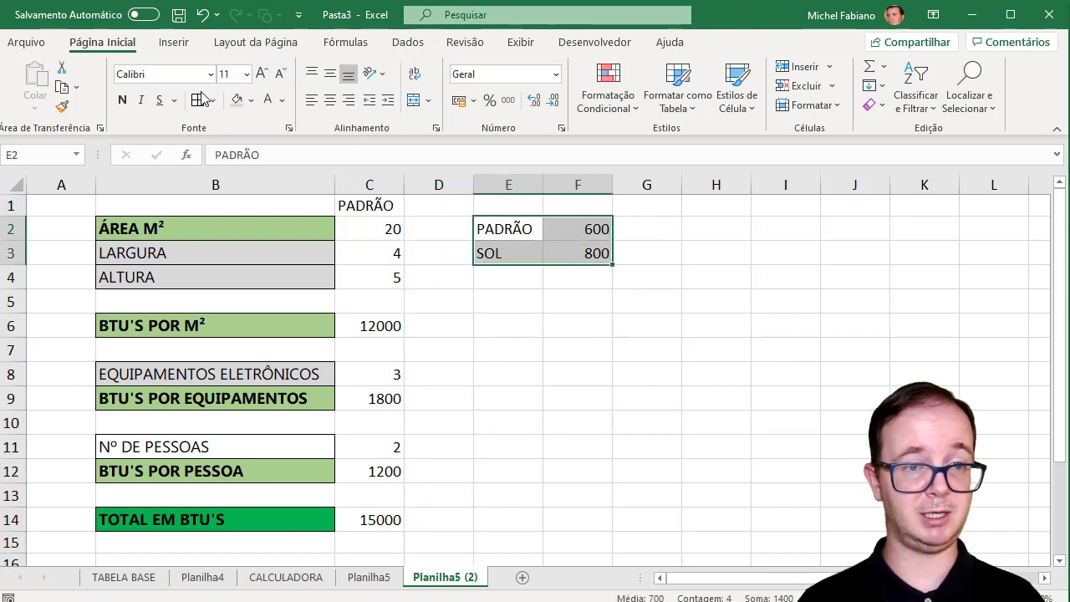
pyautogui.click(330, 100)
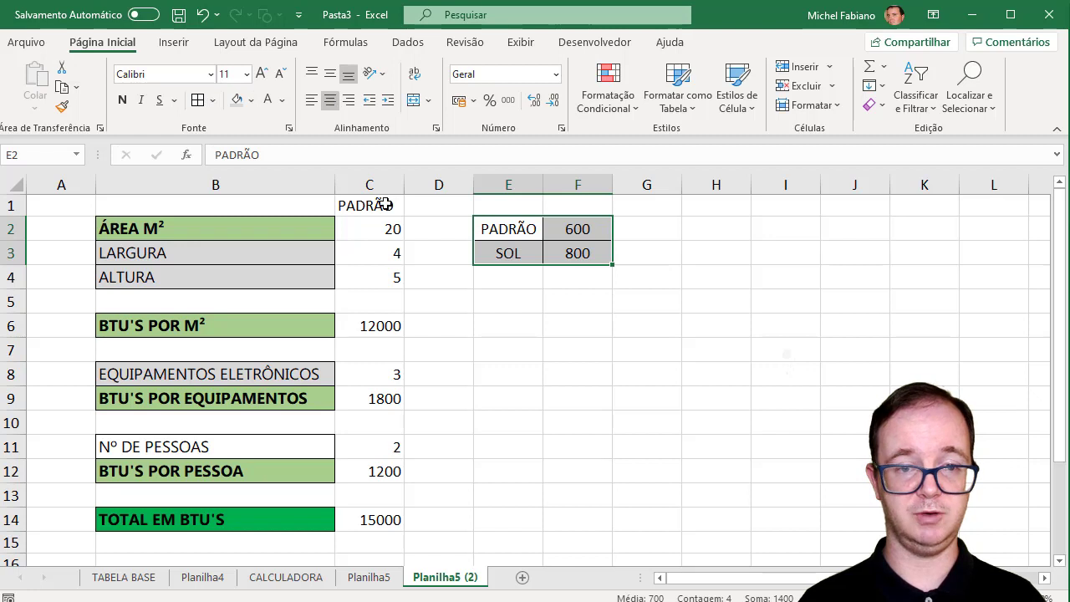
pyautogui.click(373, 326)
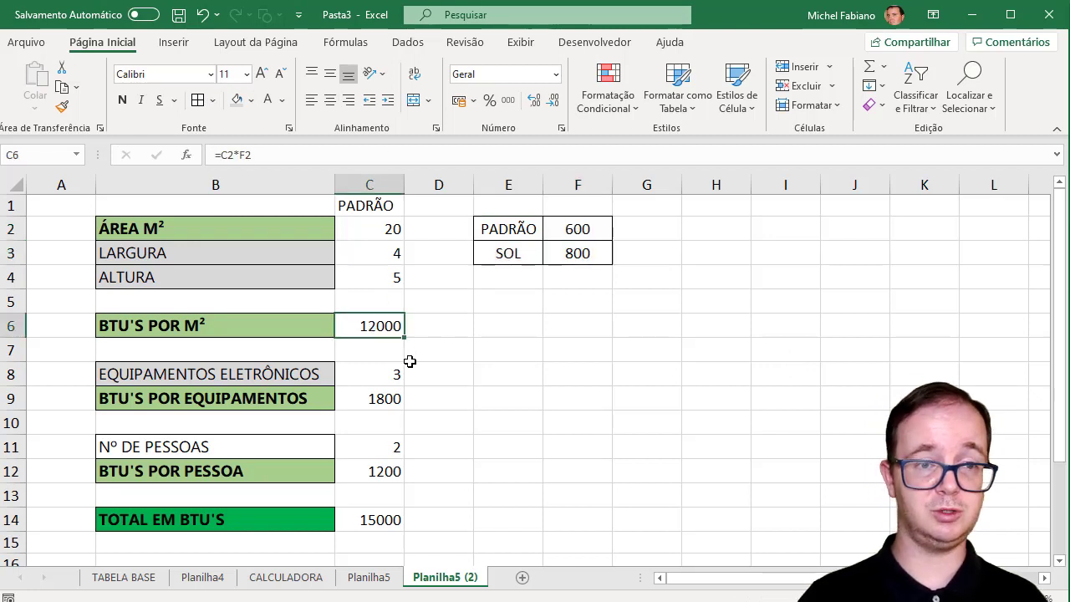
# - Rewrite C6 as =C2*PROCV(C1;E2:F3;2;0), still giving 12000
pyautogui.write('=')
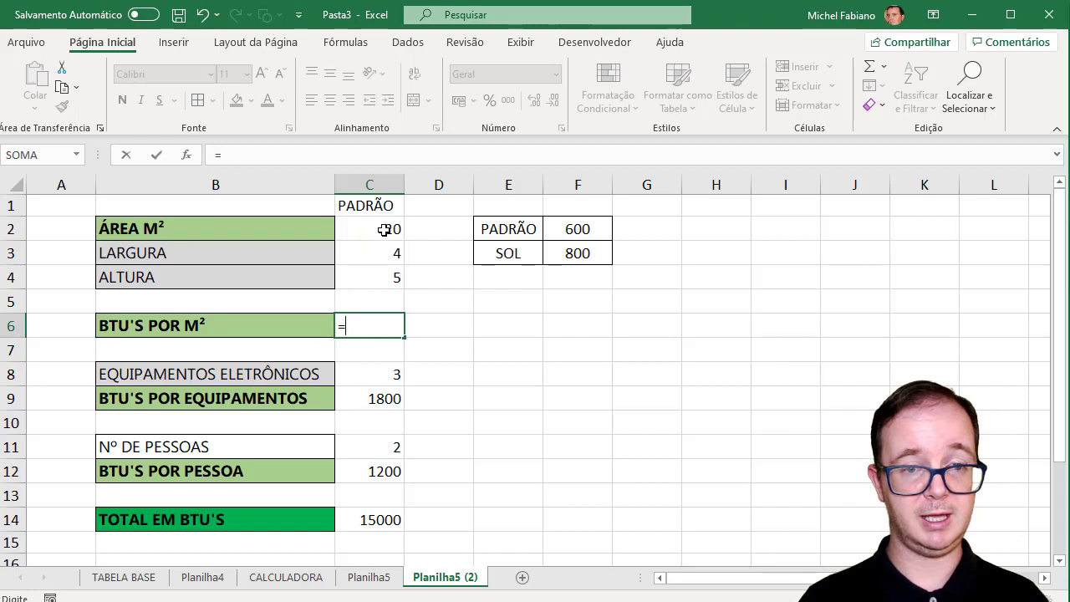
pyautogui.click(384, 229)
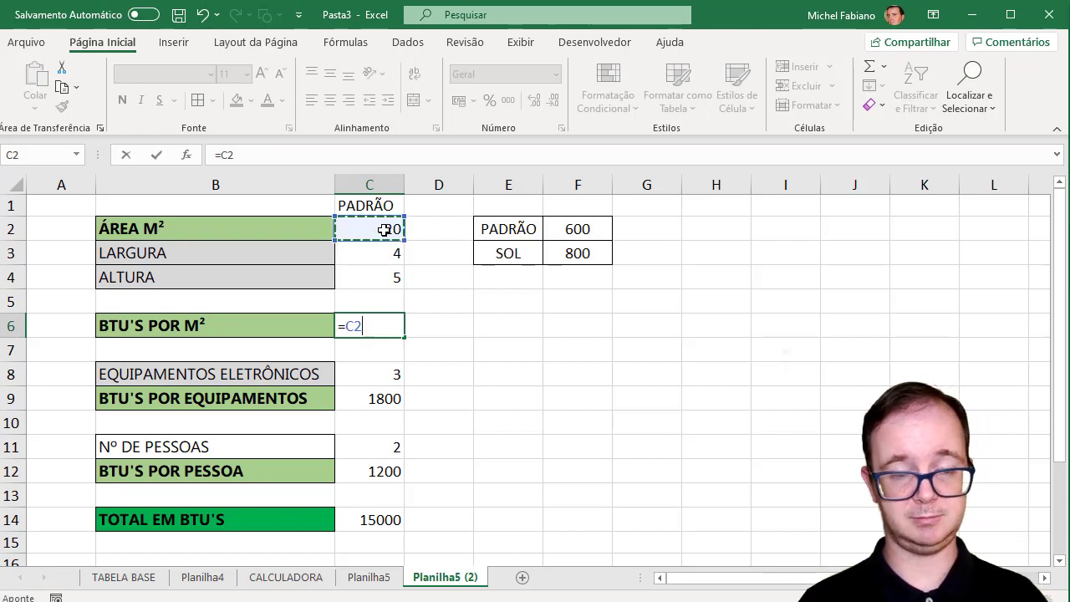
pyautogui.write('*')
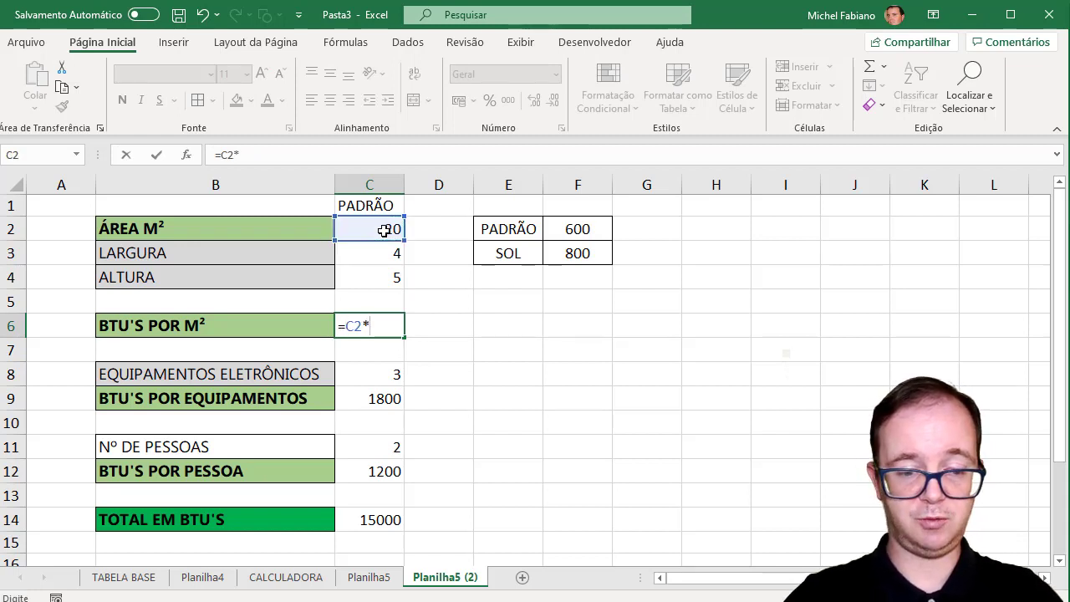
pyautogui.write('PR')
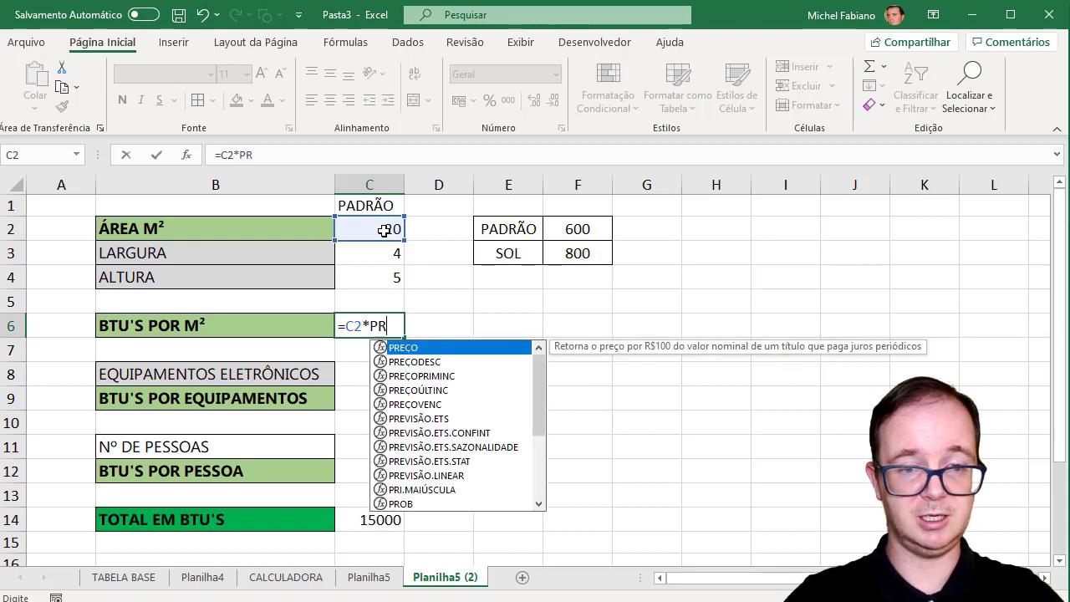
pyautogui.write('OCV(')
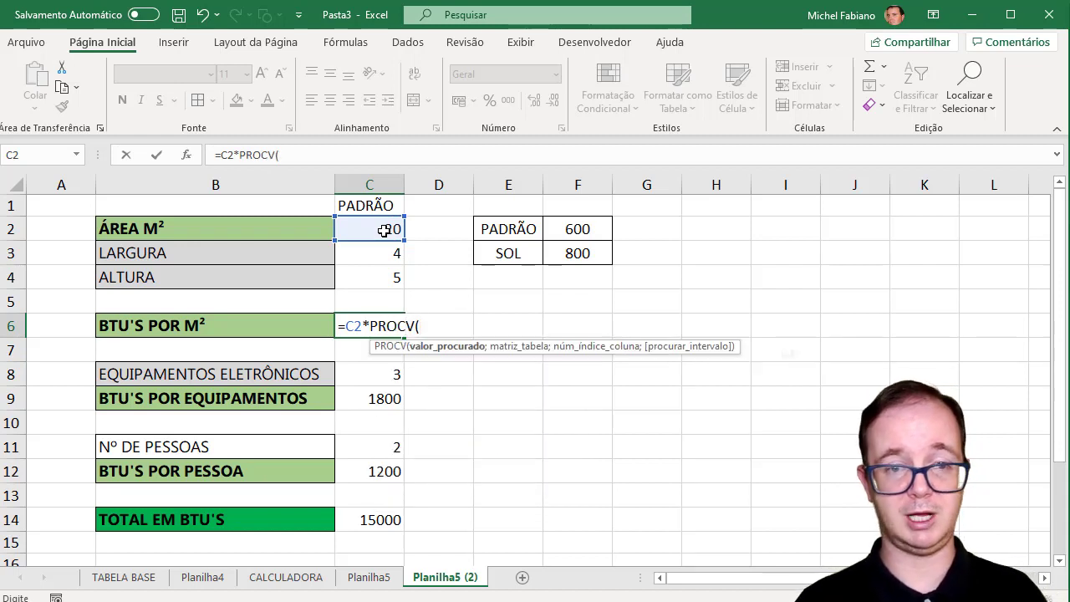
pyautogui.click(386, 205)
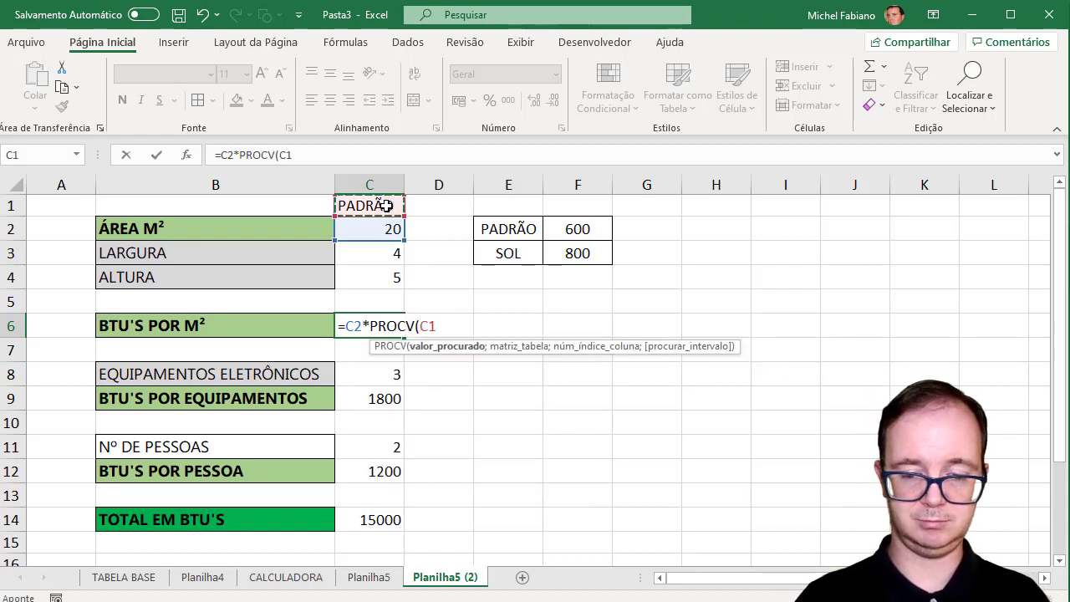
pyautogui.write(';')
pyautogui.moveTo(513, 219); pyautogui.dragTo(577, 252)
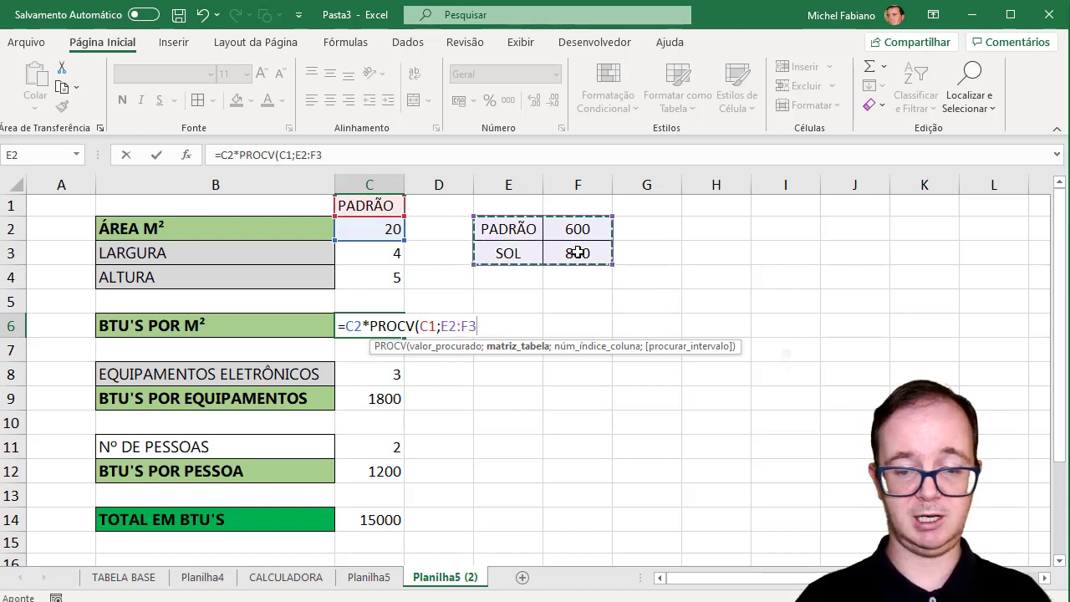
pyautogui.write(';2')
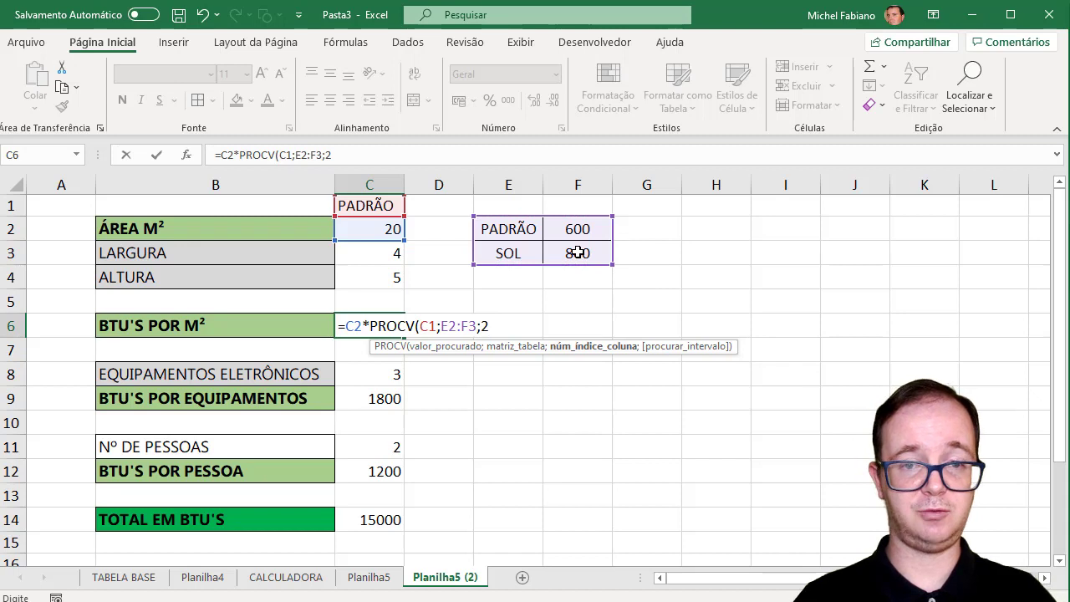
pyautogui.write(';0')
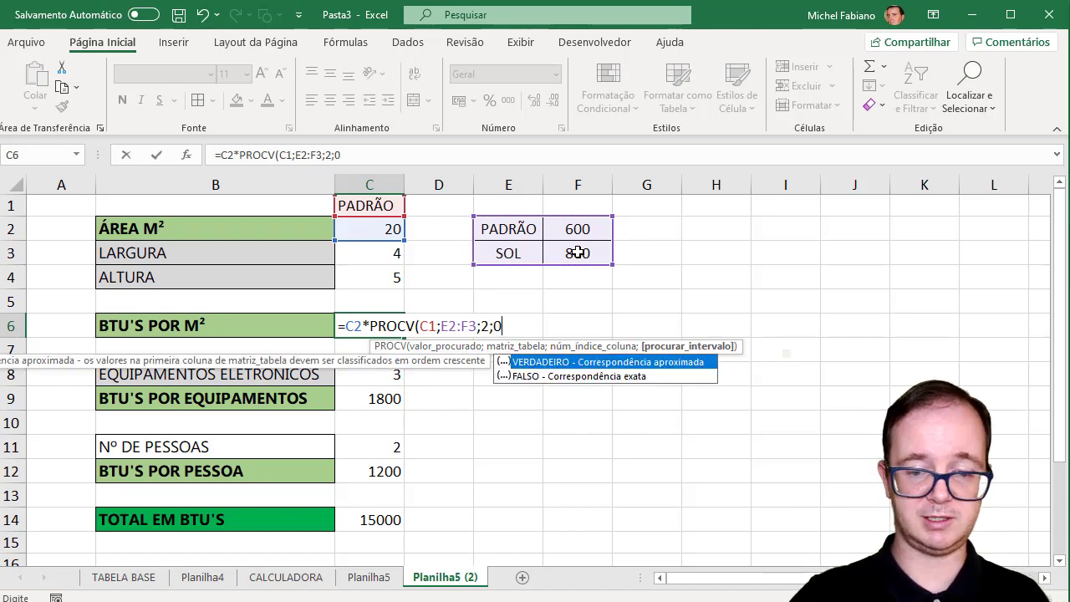
pyautogui.write(')')
pyautogui.press('Return')
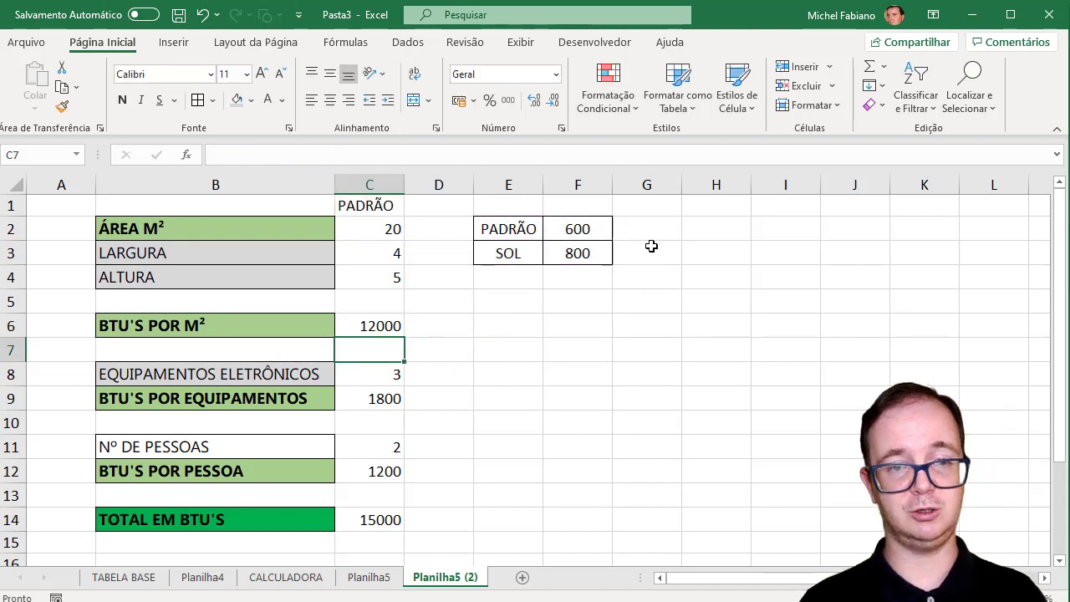
# - Change header cell C1 to SOL, making BTU'S POR M² 16000 and the total 19000
pyautogui.click(391, 206)
pyautogui.write('S')
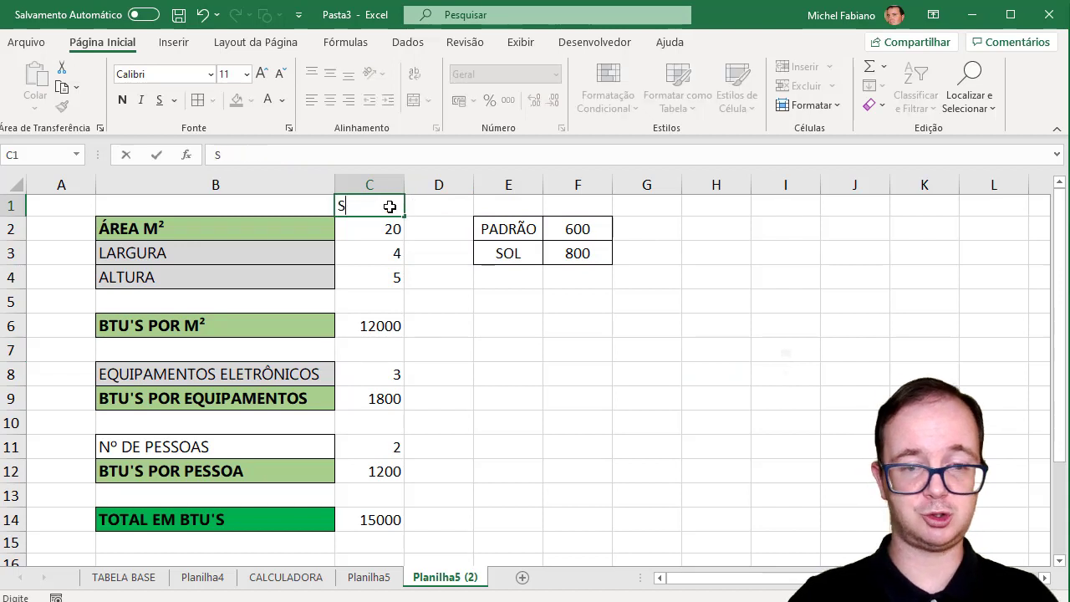
pyautogui.write('OL')
pyautogui.press('Return')
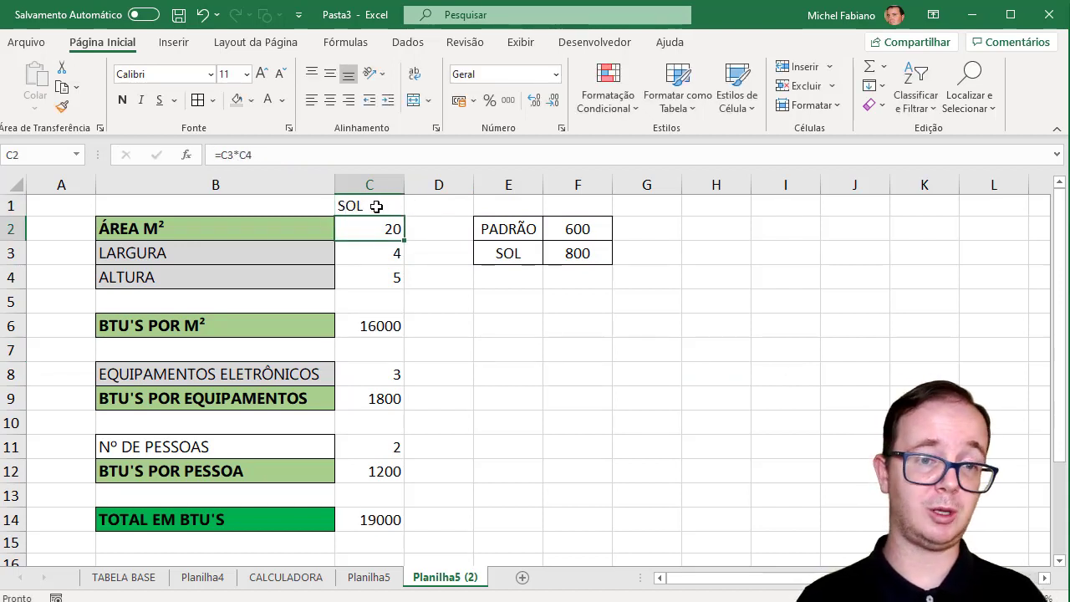
pyautogui.click(377, 207)
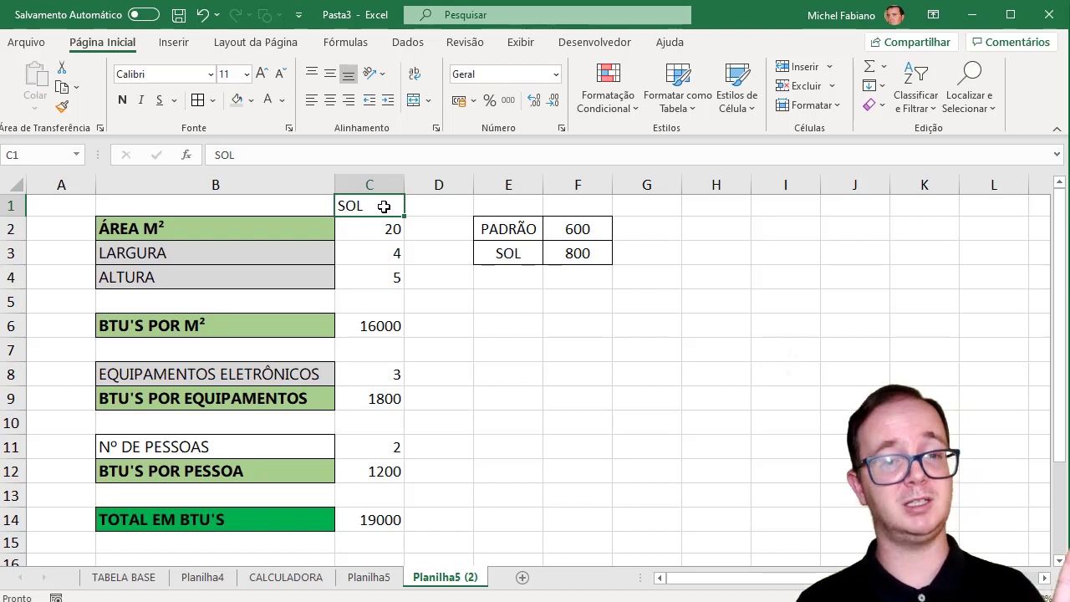
pyautogui.click(382, 399)
# - Rewrite C9 to multiply the equipment count C8 by PROCV(C1;E2:F3;2;0), giving 2400
pyautogui.doubleClick(382, 400)
pyautogui.press('BackSpace')
pyautogui.press('BackSpace')
pyautogui.press('BackSpace')
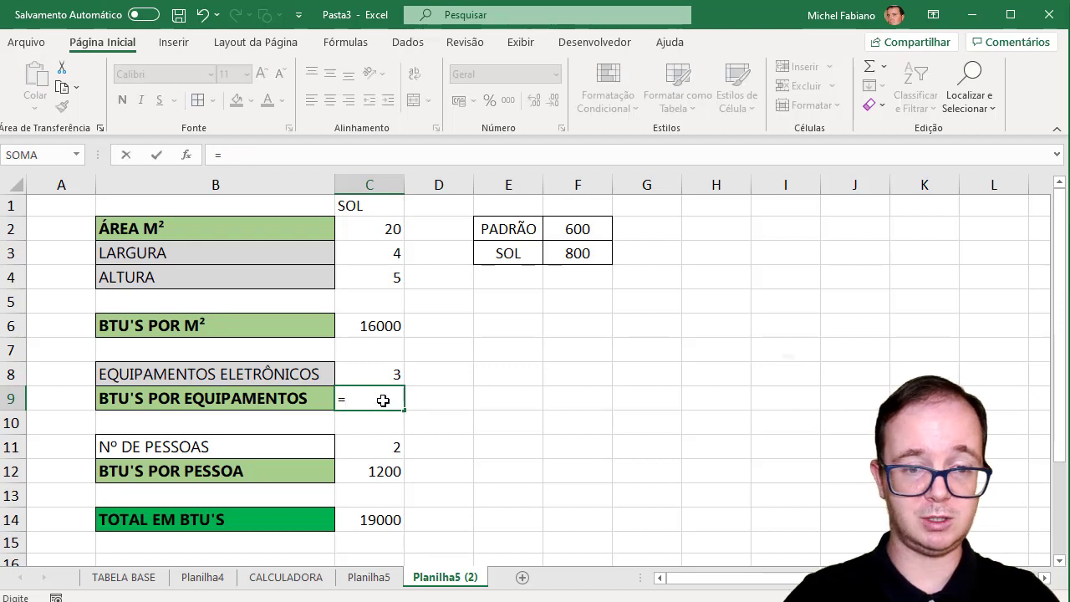
pyautogui.click(377, 373)
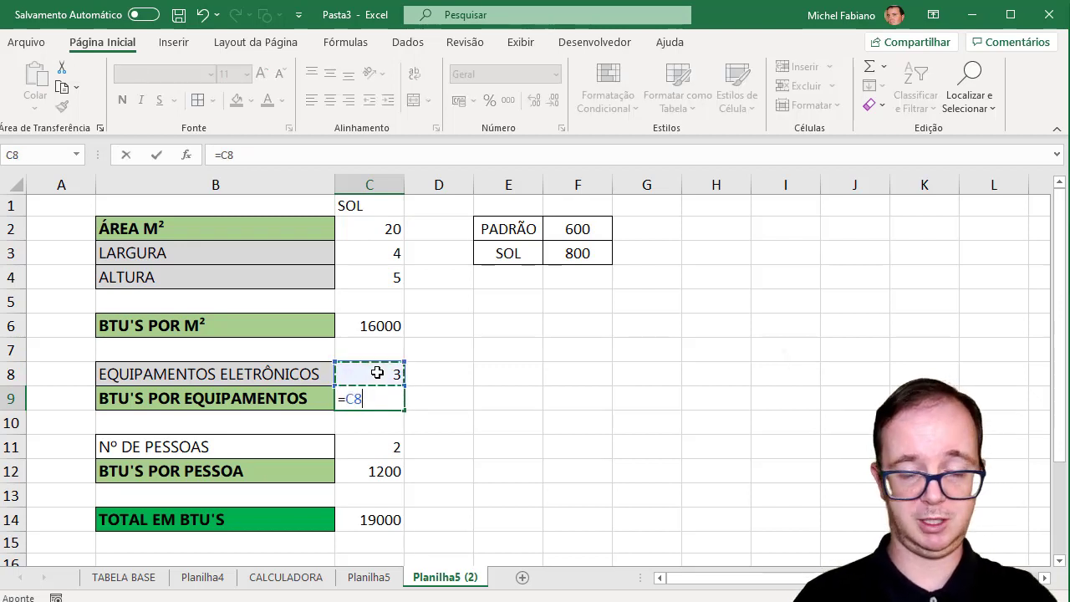
pyautogui.write('*PROCV')
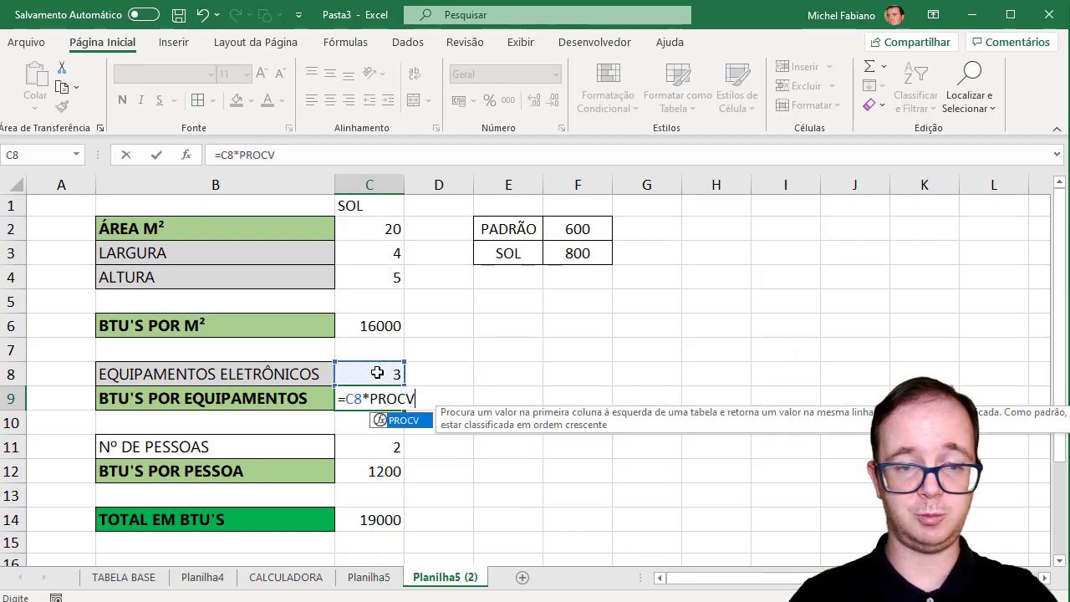
pyautogui.write('(')
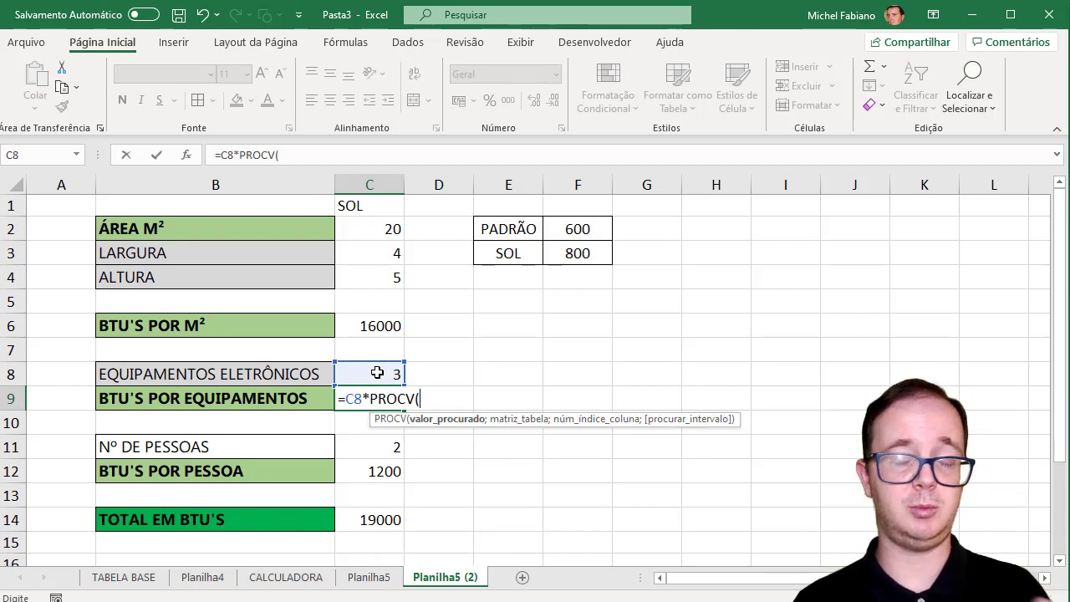
pyautogui.click(379, 207)
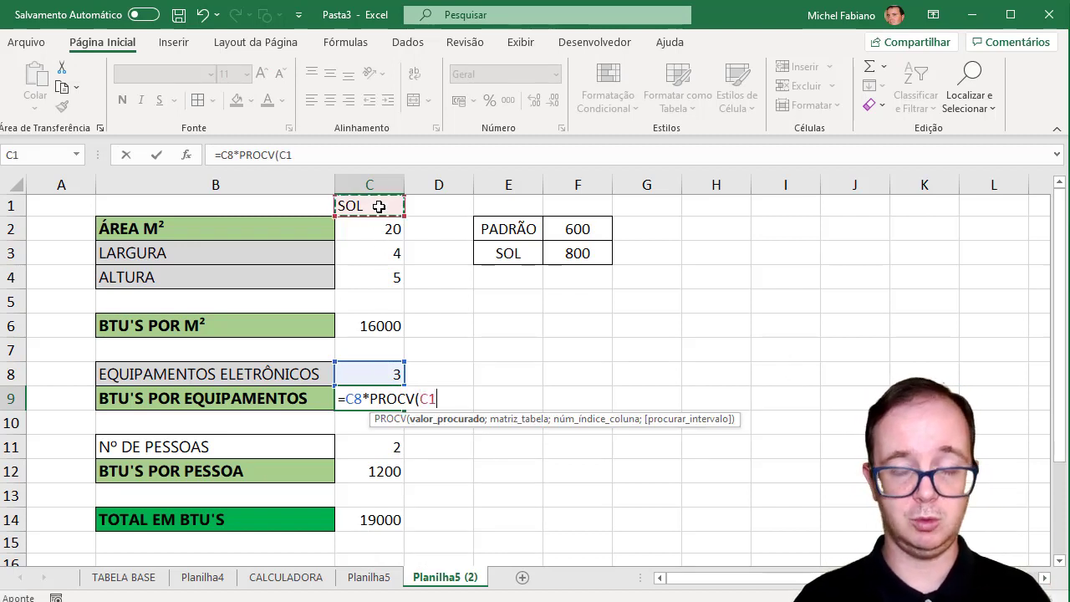
pyautogui.write(';')
pyautogui.moveTo(502, 219); pyautogui.dragTo(596, 257)
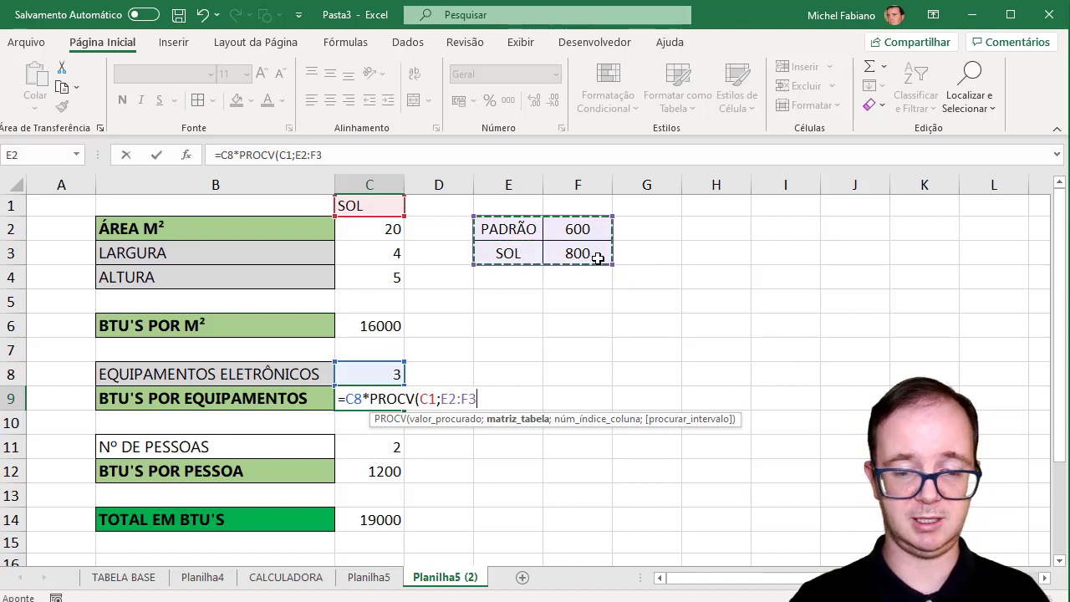
pyautogui.write(';')
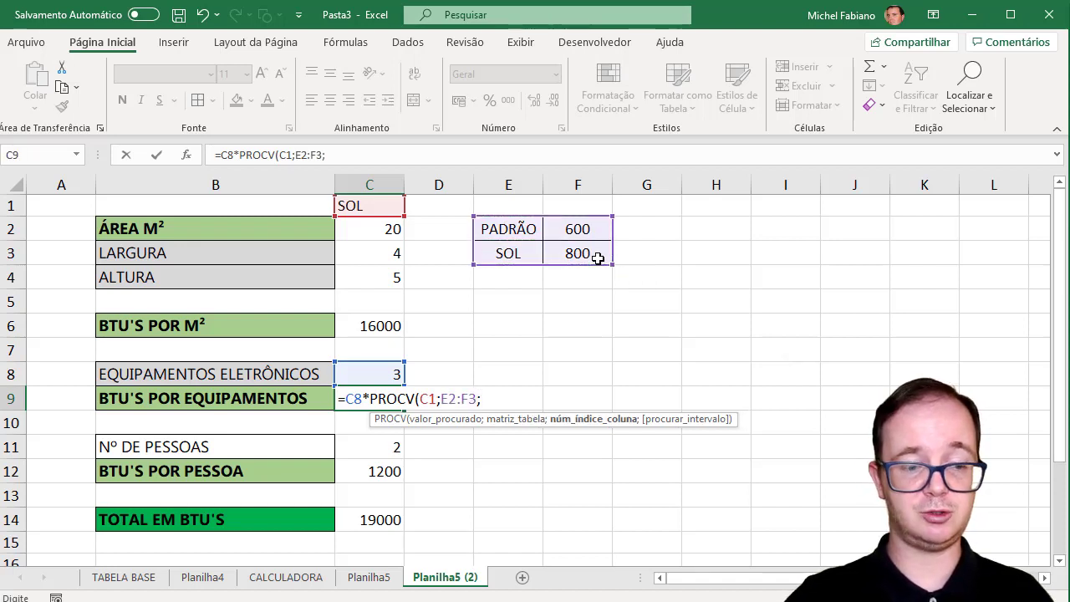
pyautogui.write('2;')
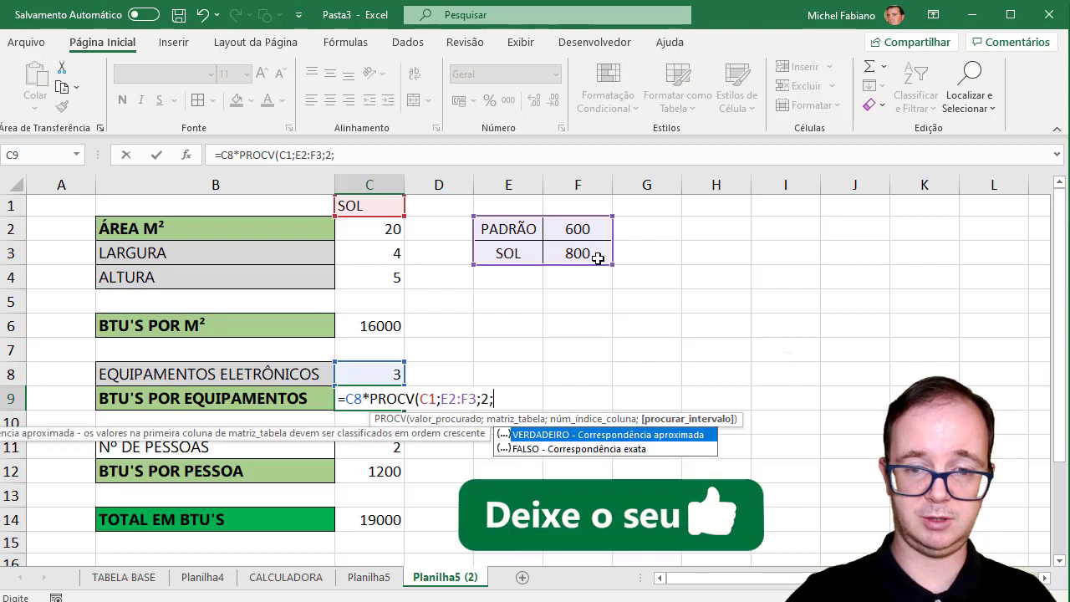
pyautogui.write('0)')
pyautogui.press('Return')
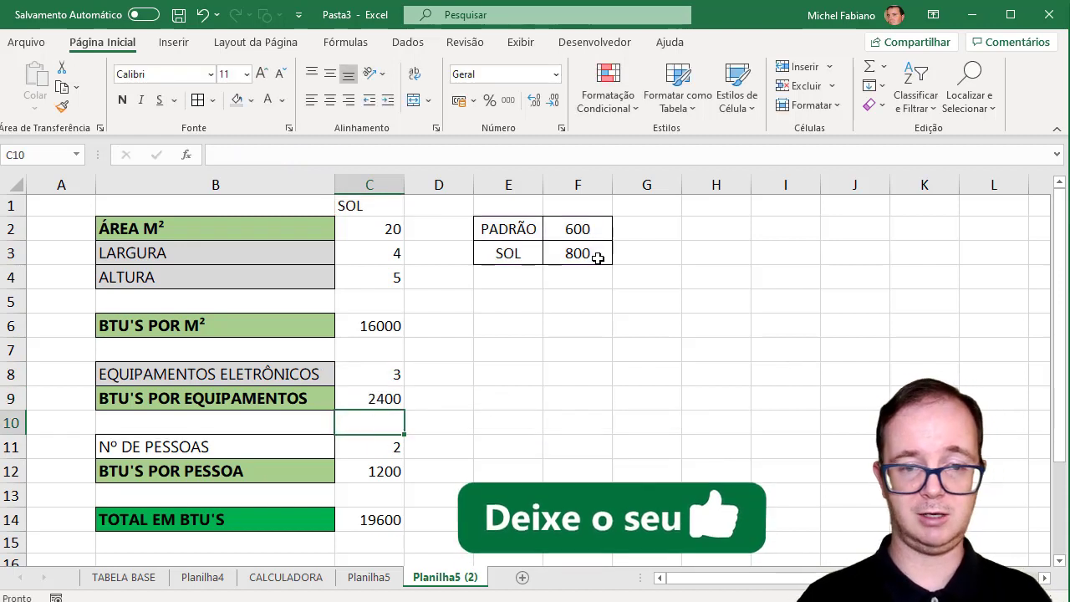
# - Enter =C11*PROCV(C1;E2:F3;2;0) in C12 so BTU'S POR PESSOA becomes 1600
pyautogui.click(382, 472)
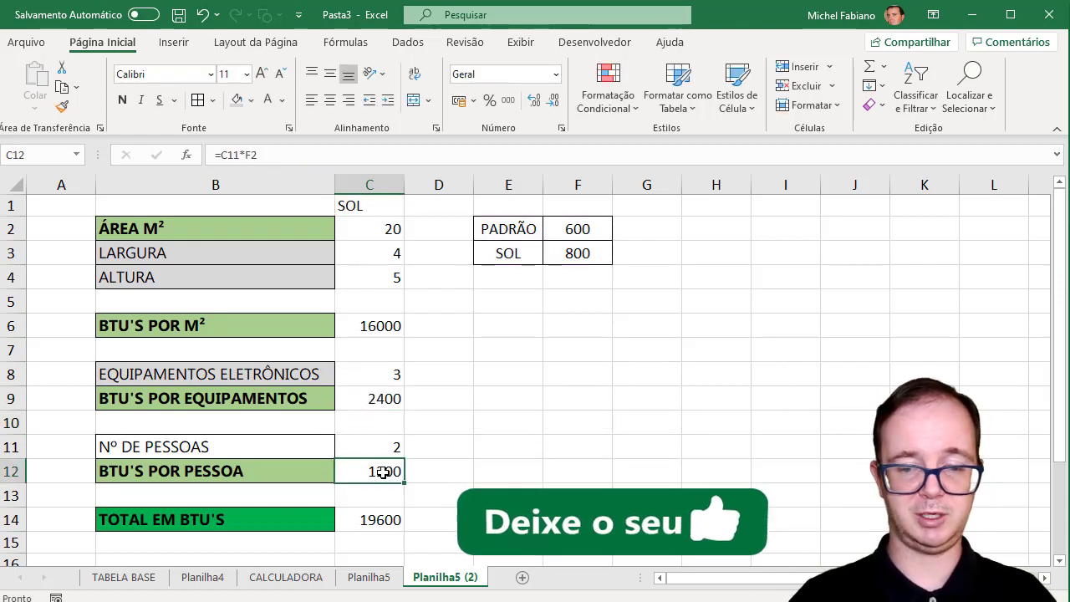
pyautogui.write('=')
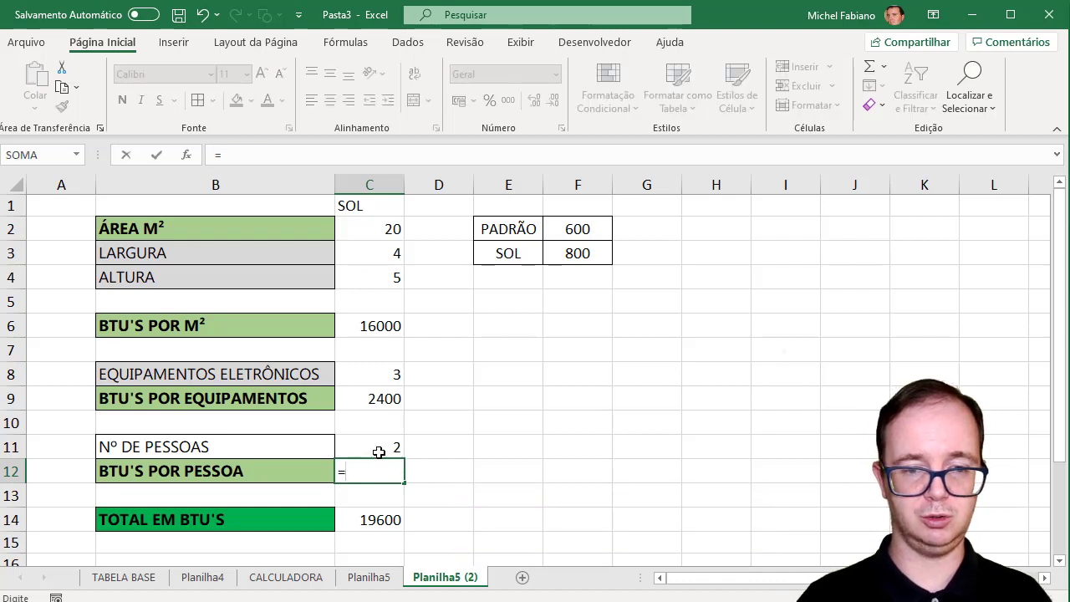
pyautogui.click(379, 452)
pyautogui.write('*PR')
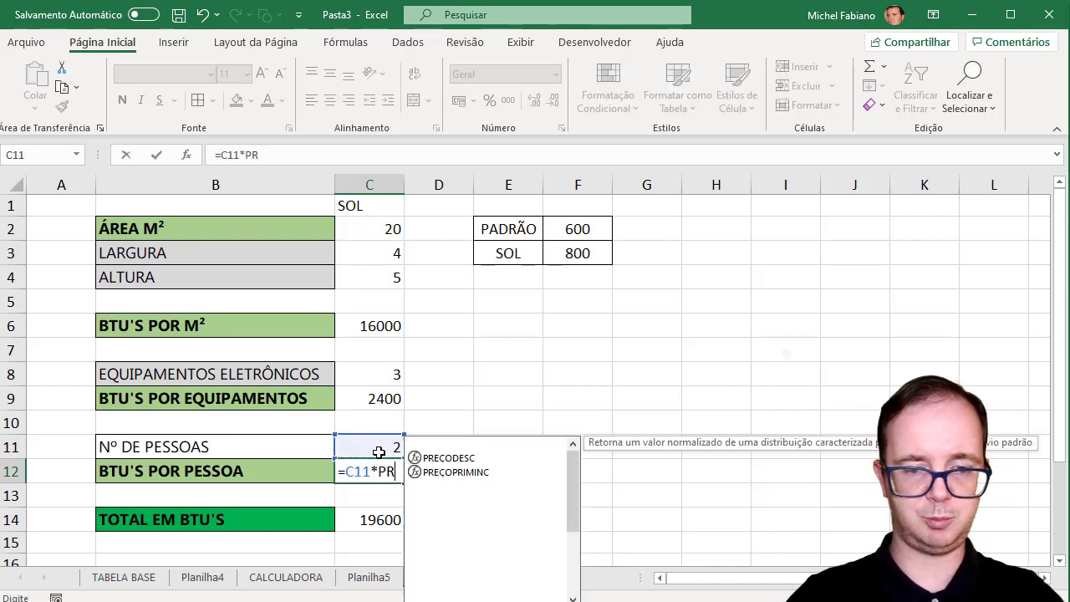
pyautogui.write('OCV(')
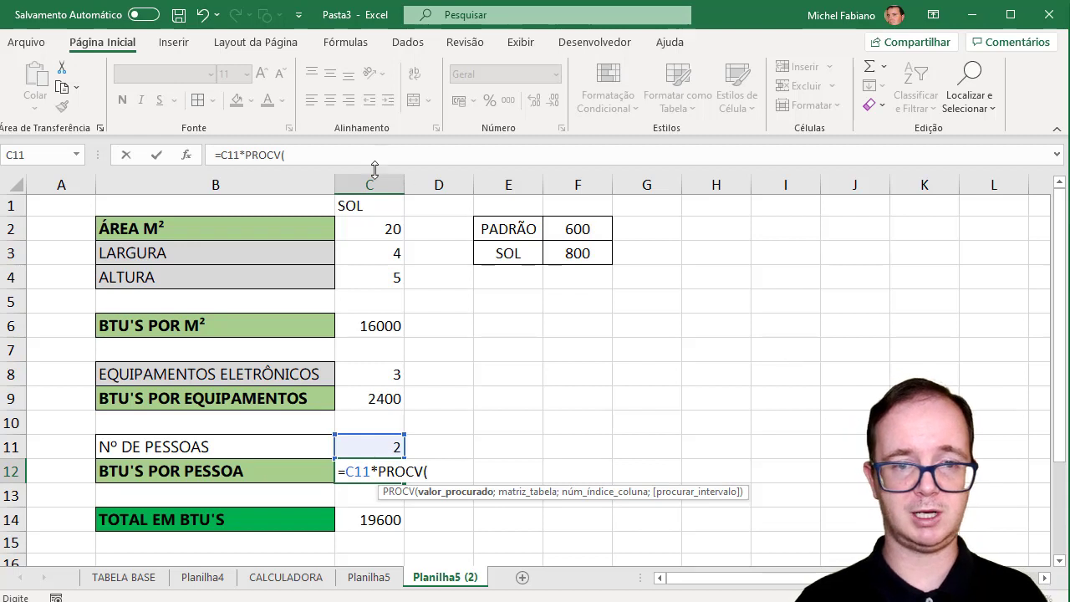
pyautogui.click(368, 208)
pyautogui.write(';')
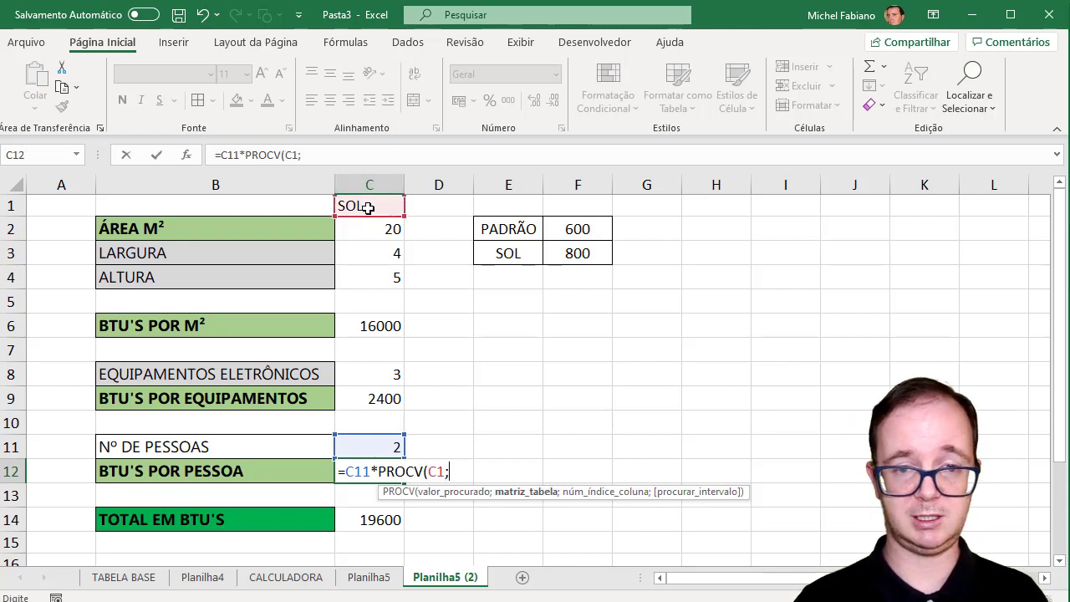
pyautogui.moveTo(501, 227); pyautogui.dragTo(555, 249)
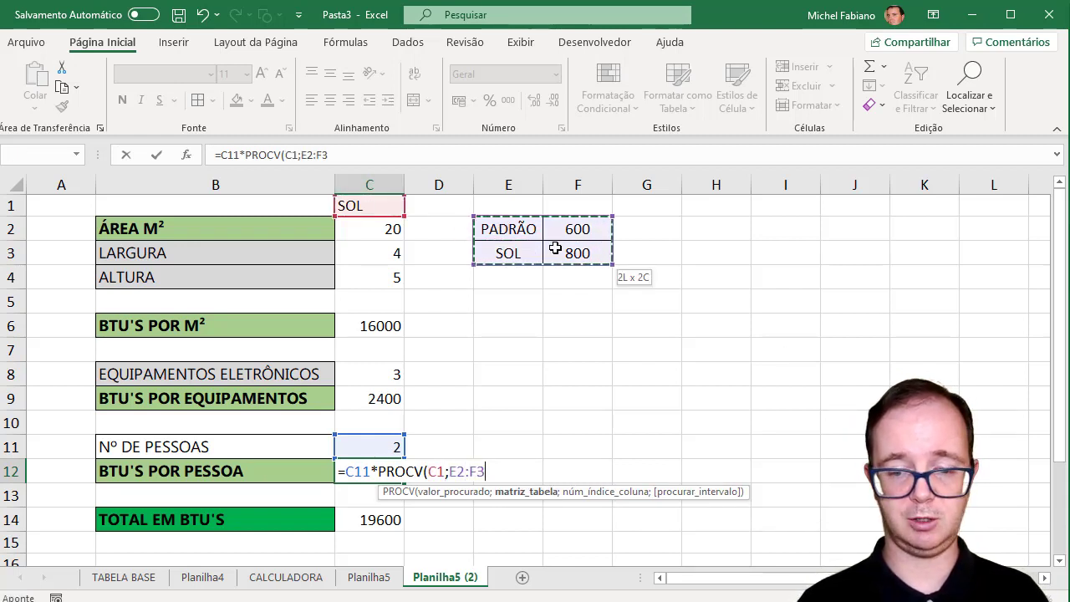
pyautogui.write(';2;0')
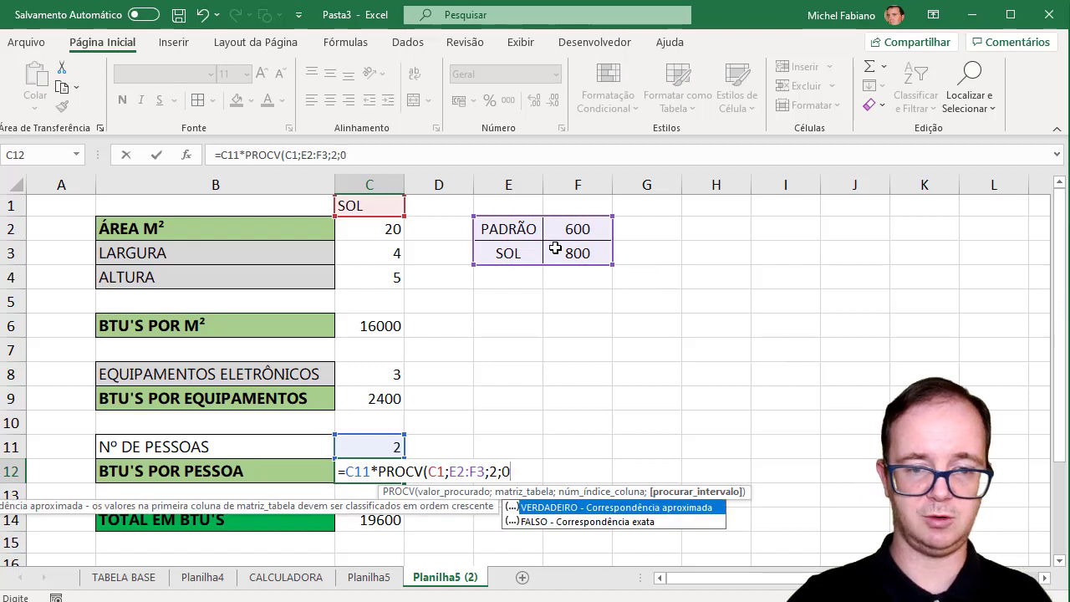
pyautogui.write(')')
pyautogui.press('Return')
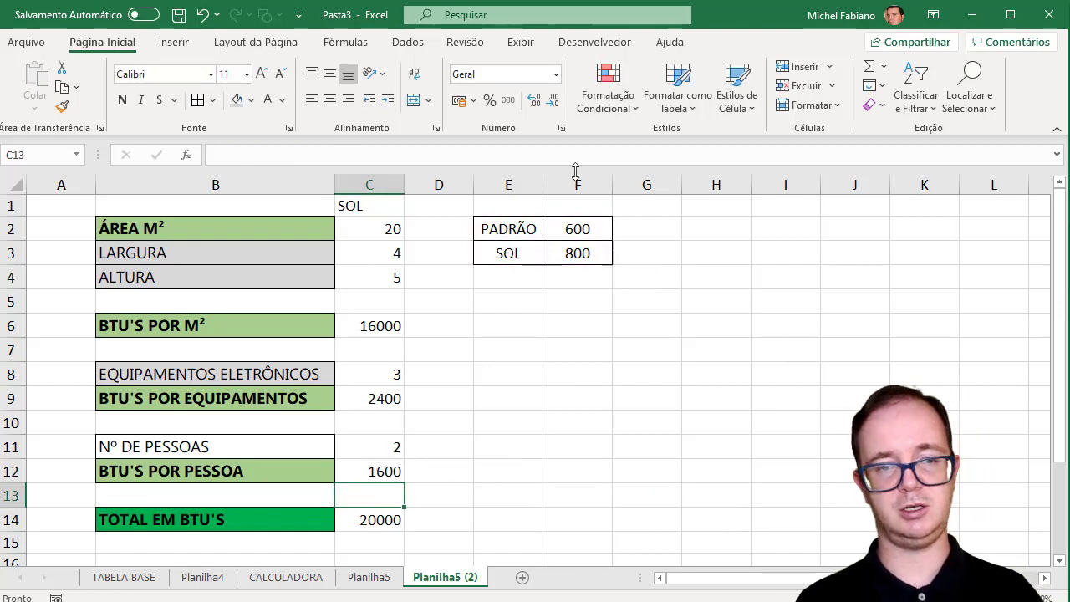
pyautogui.click(375, 205)
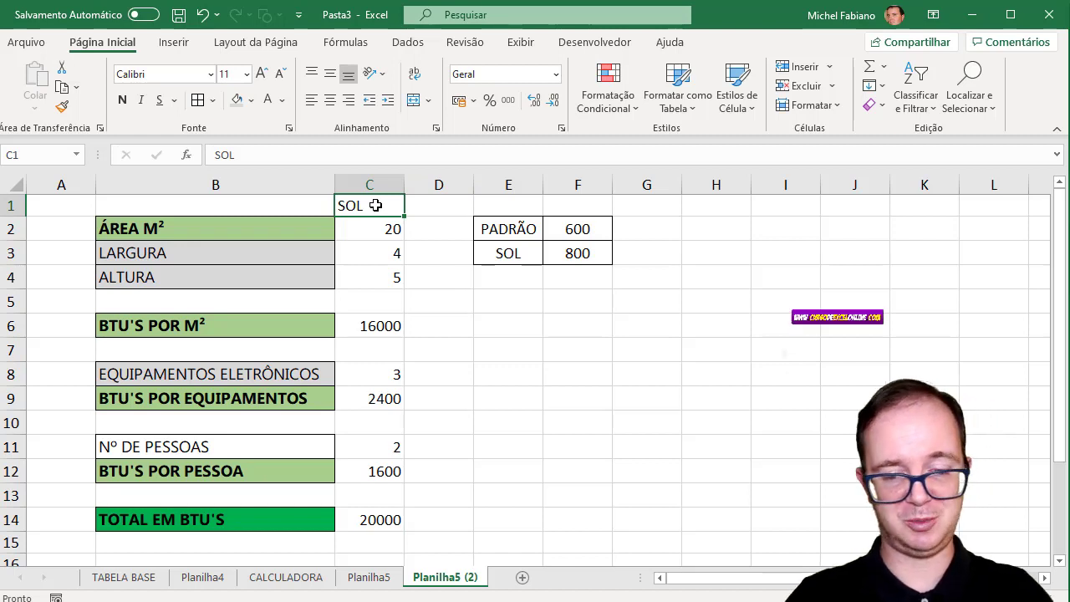
# - Set the type in C1 back to PADRÃO
pyautogui.write('PADRÃO')
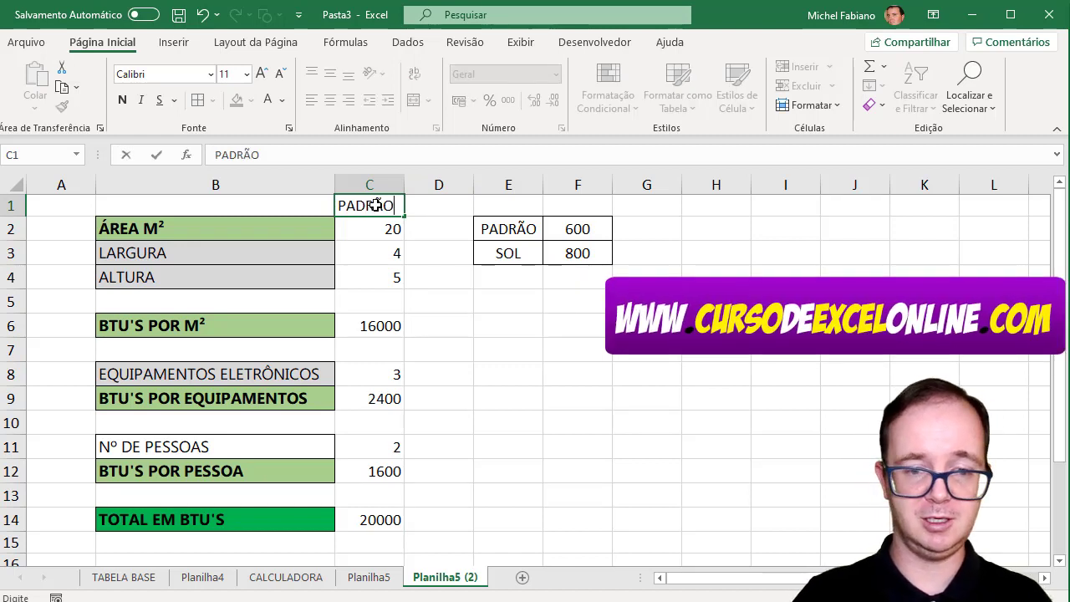
pyautogui.press('Return')
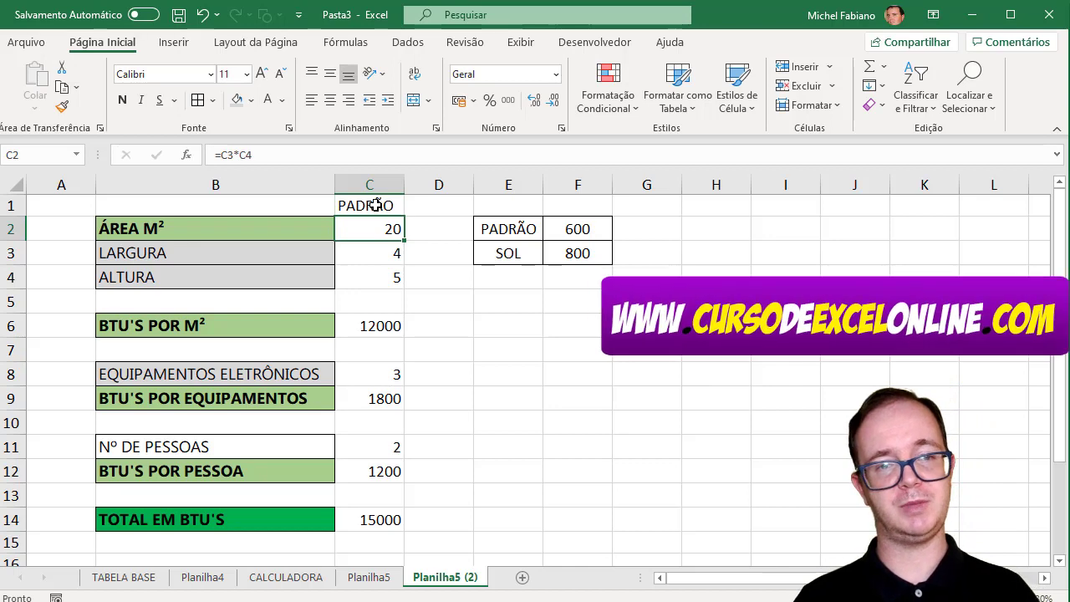
pyautogui.click(376, 204)
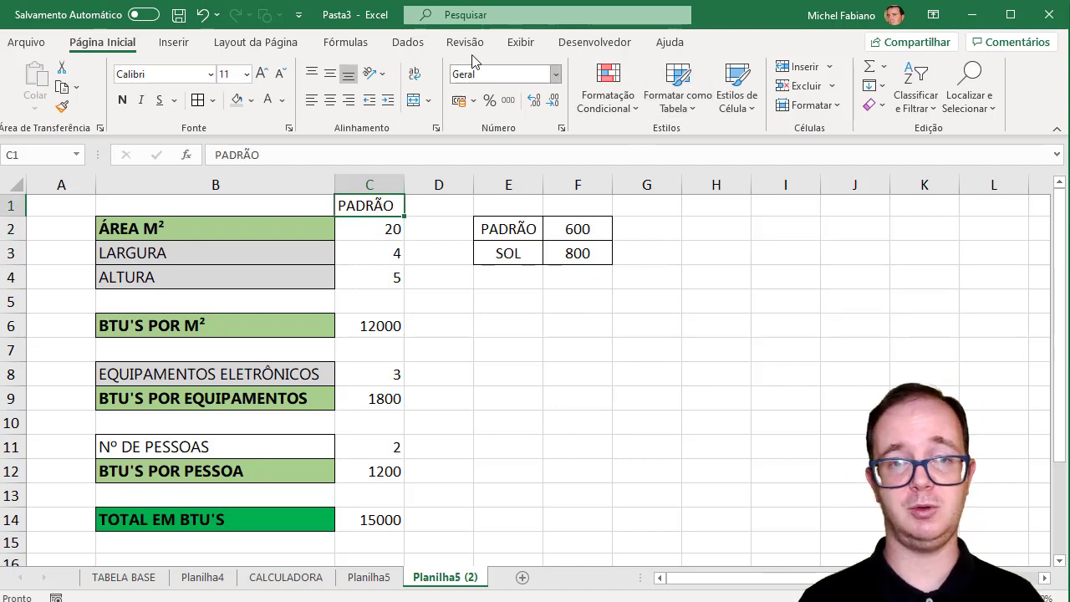
# - Add Data Validation to C1 allowing a List with source =$E$2:$E$3
pyautogui.click(408, 43)
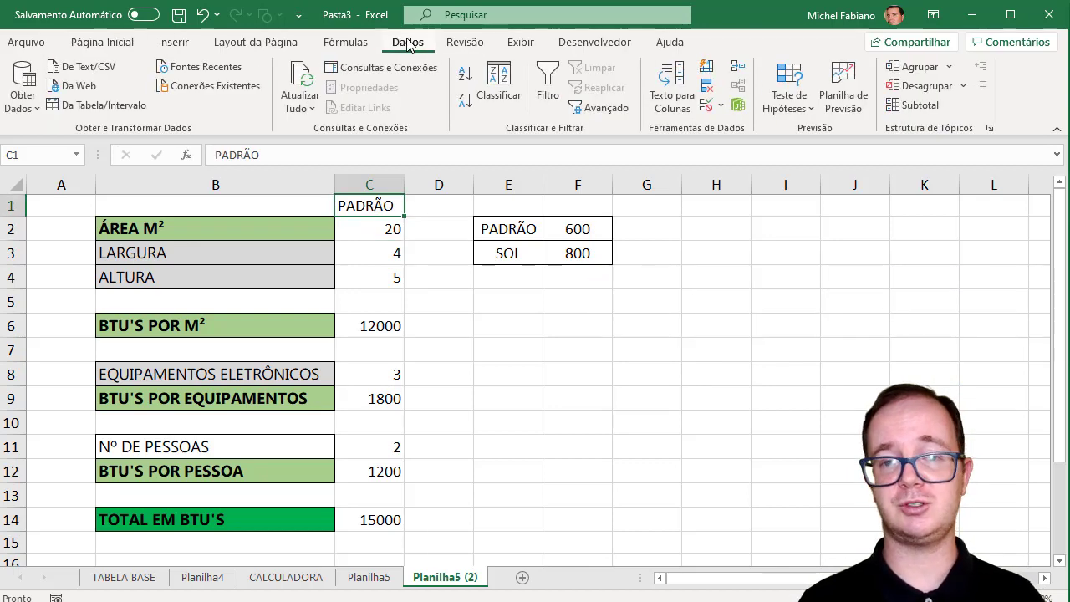
pyautogui.click(715, 106)
pyautogui.click(737, 127)
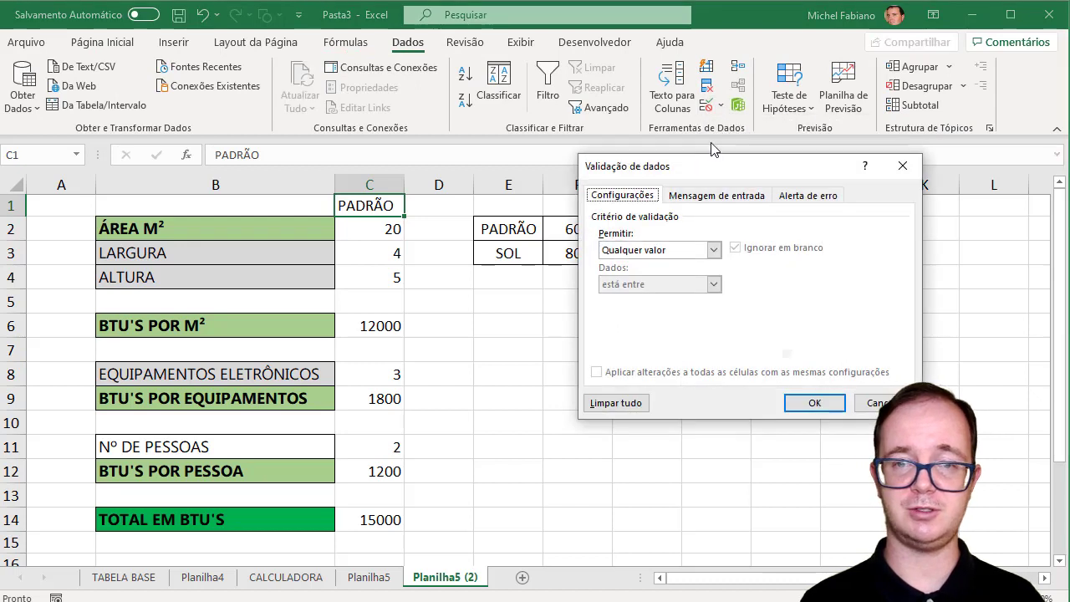
pyautogui.click(712, 250)
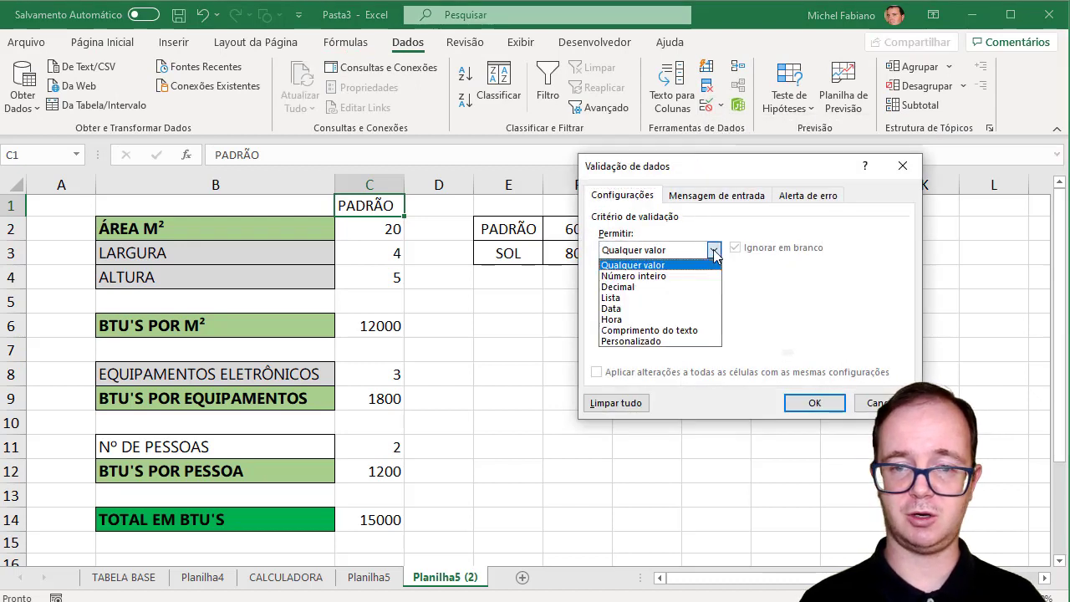
pyautogui.click(648, 299)
pyautogui.click(648, 314)
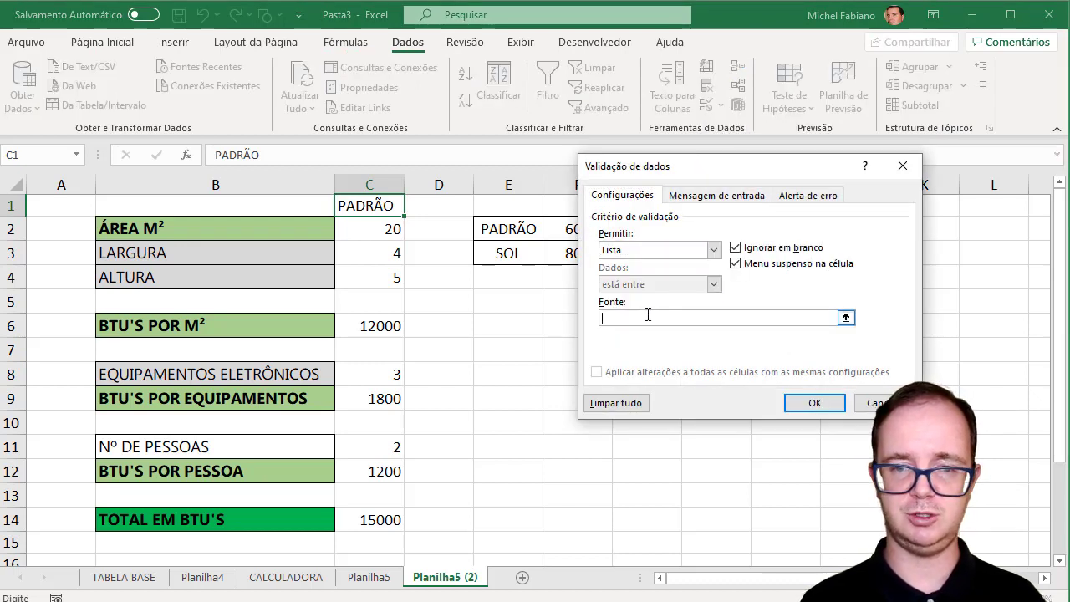
pyautogui.moveTo(529, 229); pyautogui.dragTo(528, 251)
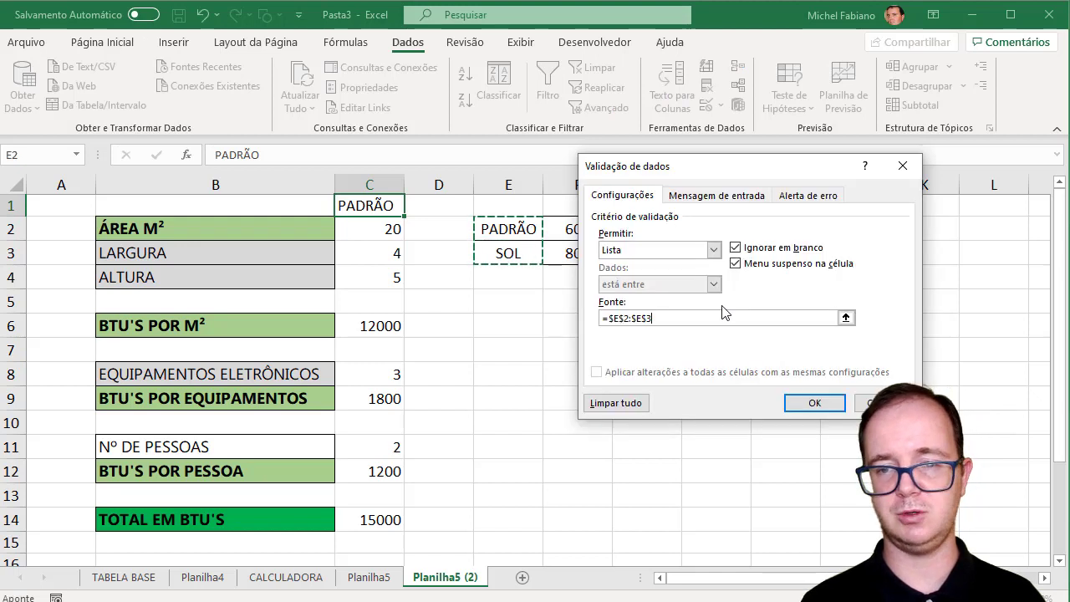
pyautogui.click(756, 401)
# - Test C1's dropdown by choosing SOL, then switching back to PADRÃO
pyautogui.click(412, 207)
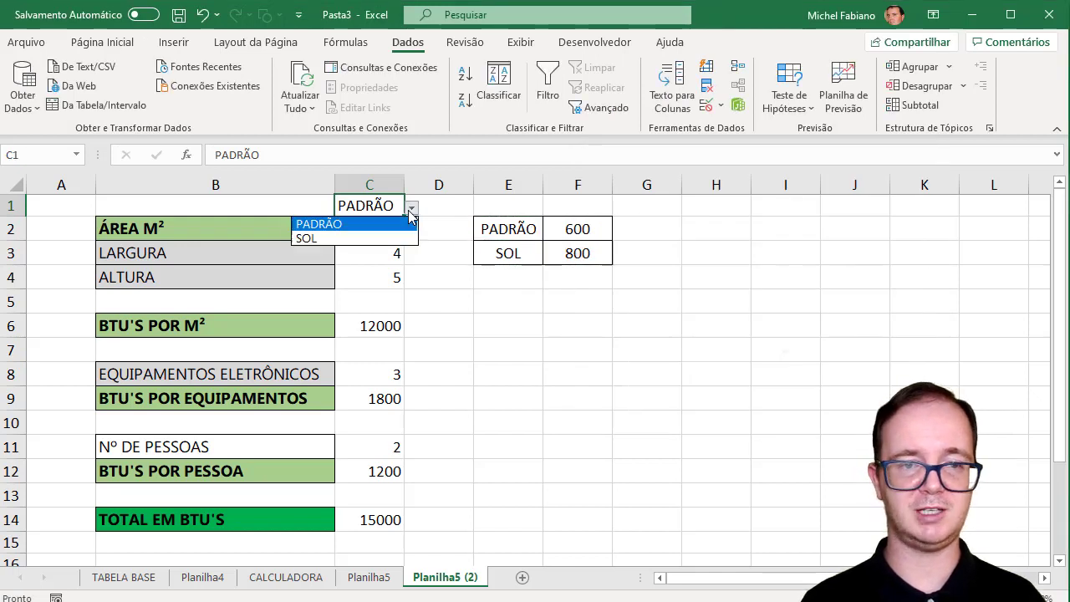
pyautogui.click(351, 237)
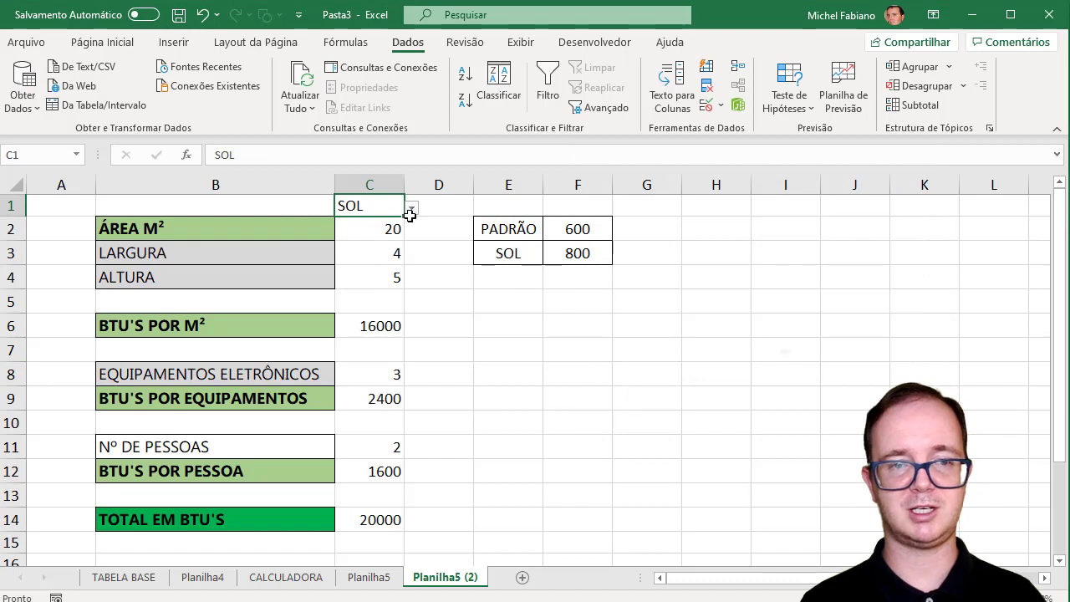
pyautogui.click(411, 207)
pyautogui.click(382, 224)
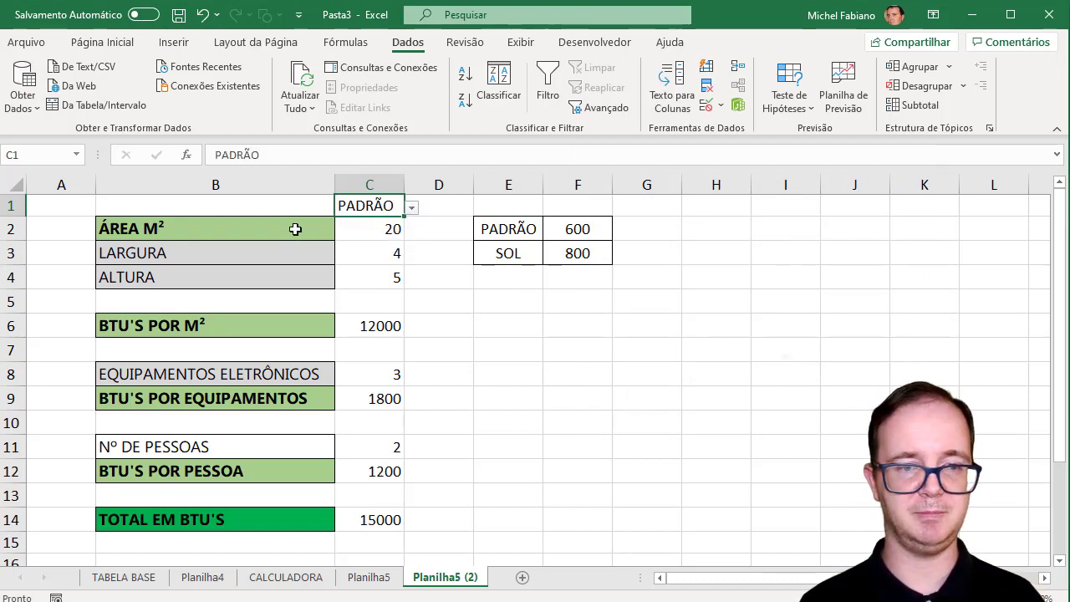
# - Fill B2:B14's formatting only into column C, then narrow column C slightly
pyautogui.moveTo(295, 229); pyautogui.dragTo(291, 282)
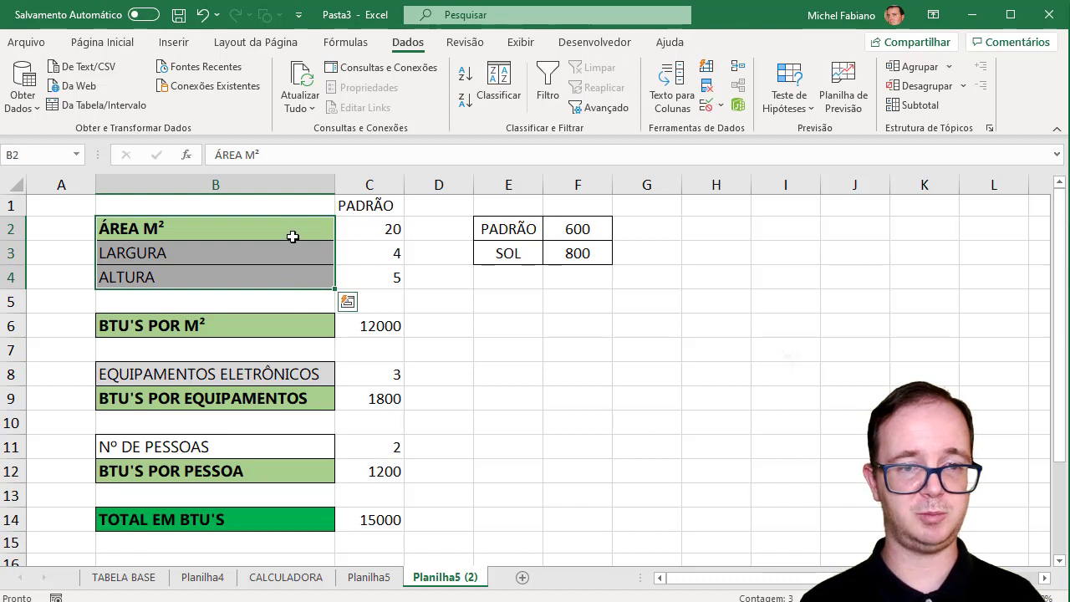
pyautogui.moveTo(292, 232); pyautogui.dragTo(279, 519)
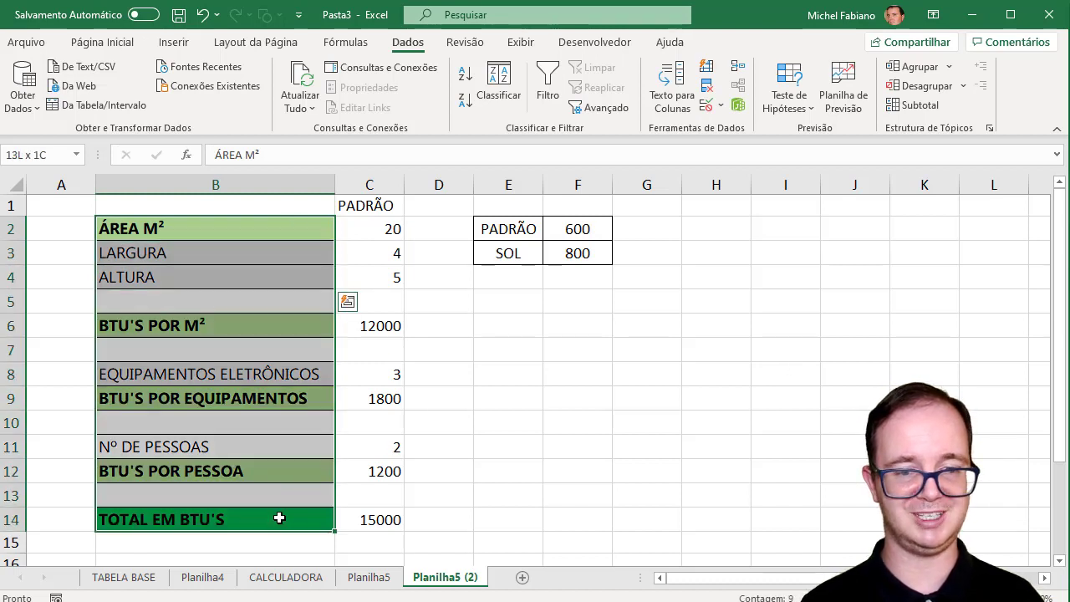
pyautogui.moveTo(337, 531); pyautogui.dragTo(387, 532)
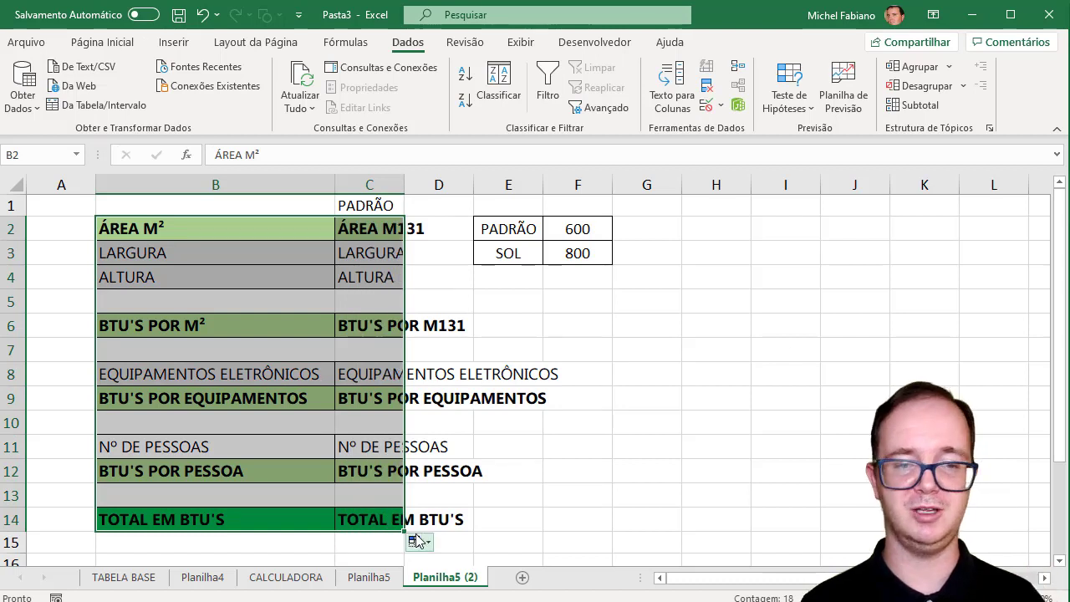
pyautogui.click(418, 541)
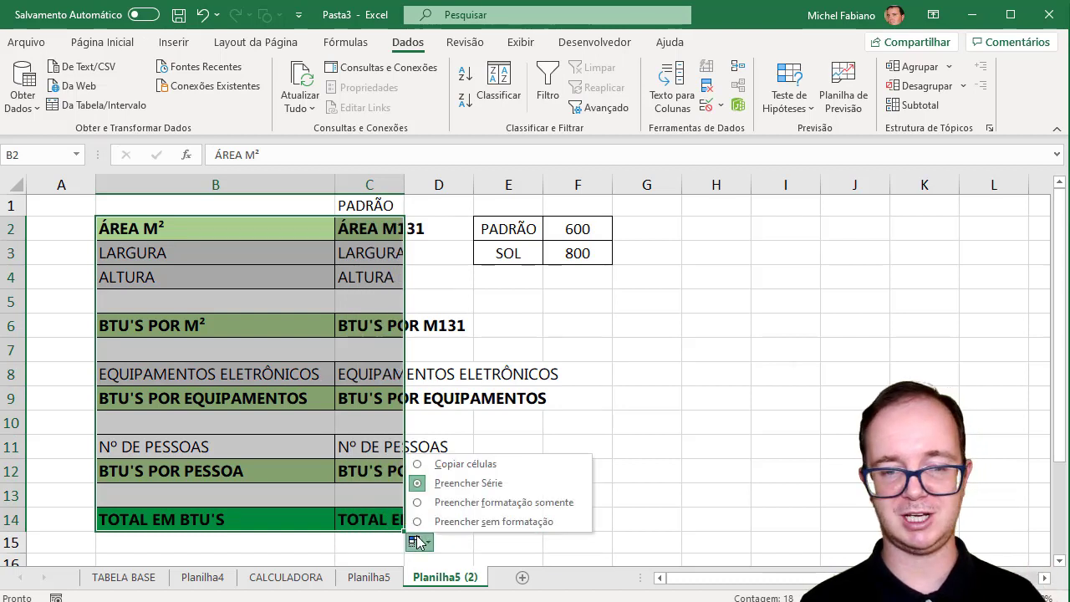
pyautogui.click(479, 505)
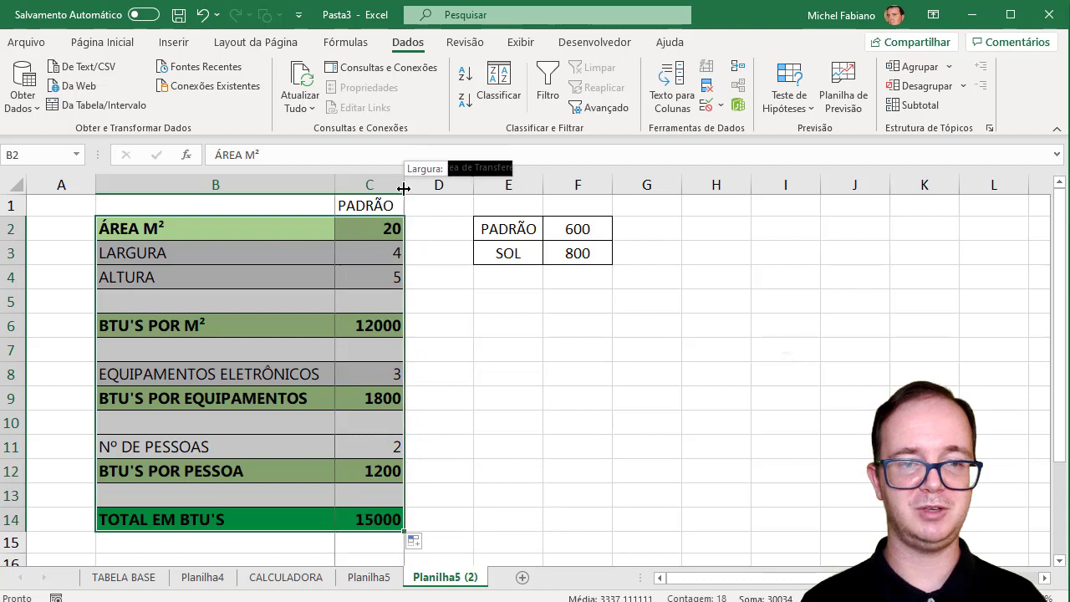
pyautogui.moveTo(403, 188); pyautogui.dragTo(399, 189)
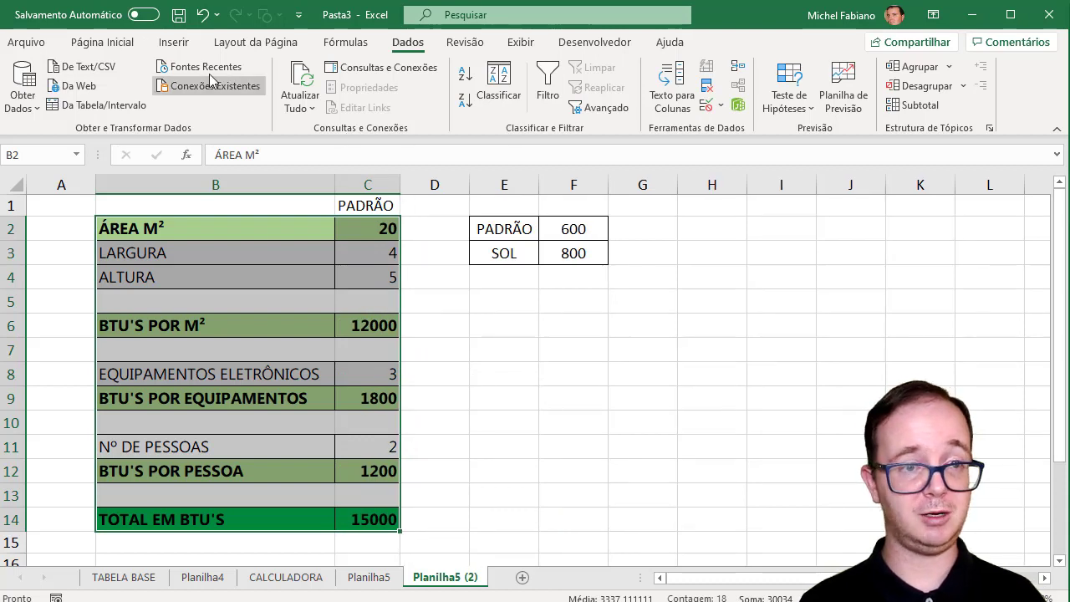
pyautogui.click(130, 42)
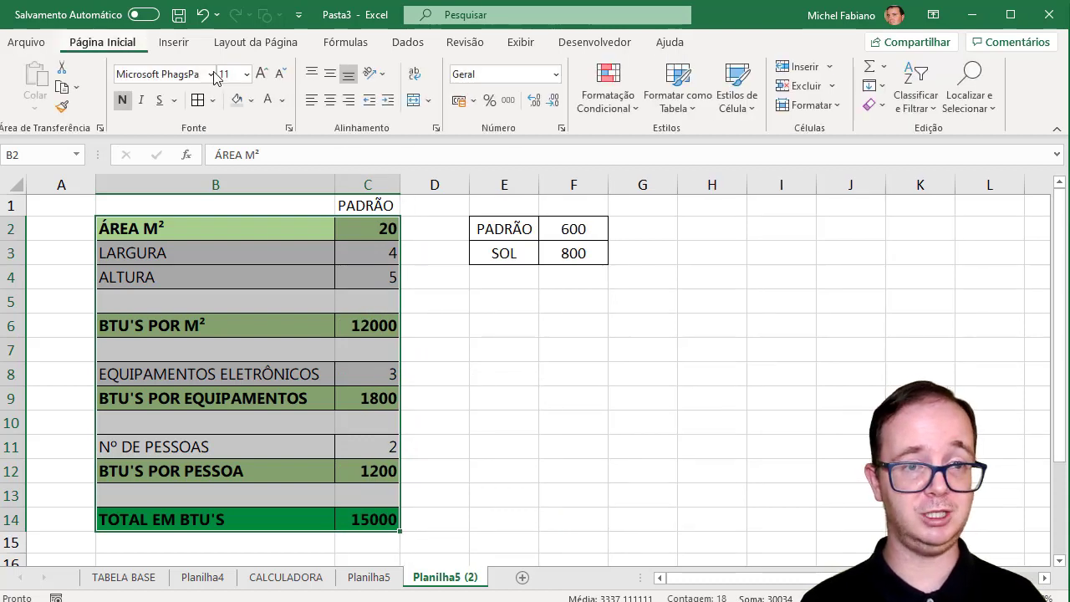
# - Centre the calculator's contents and make header row B1:C1 green, bold and centred
pyautogui.click(330, 100)
pyautogui.moveTo(256, 205); pyautogui.dragTo(382, 209)
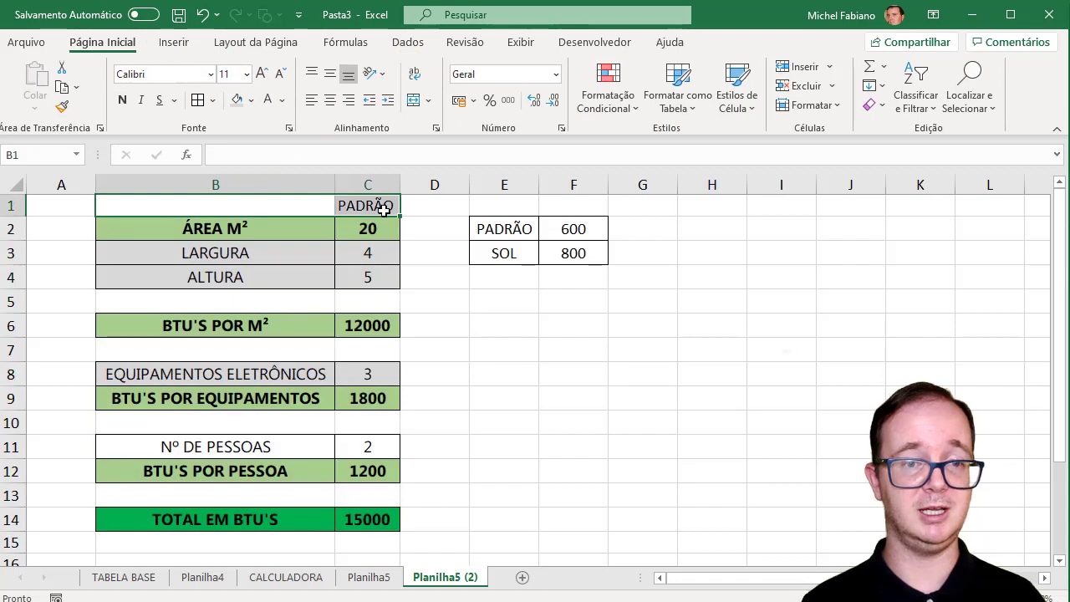
pyautogui.click(250, 101)
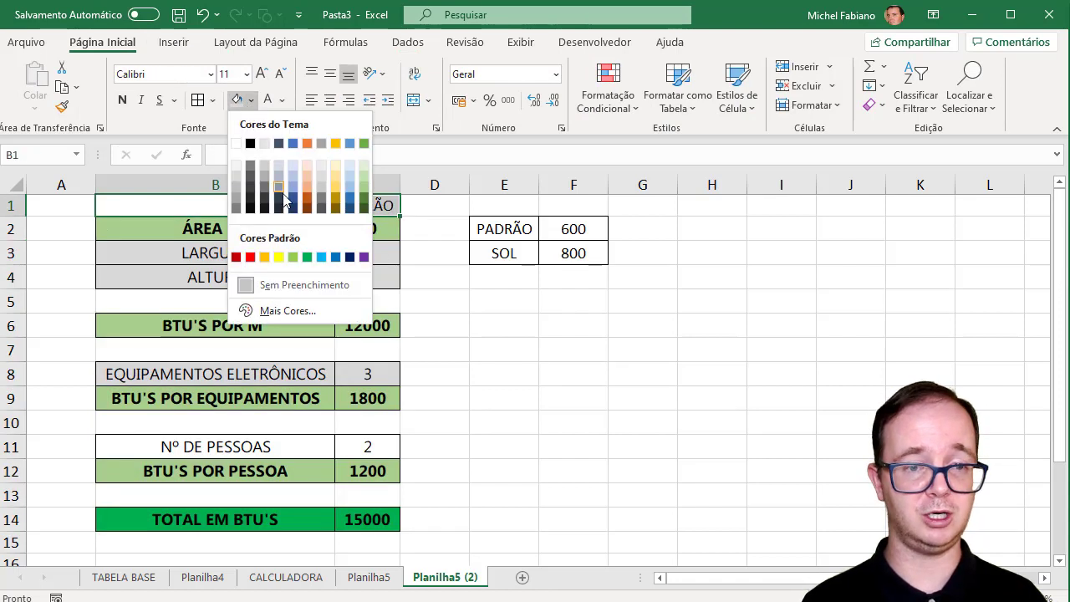
pyautogui.click(311, 256)
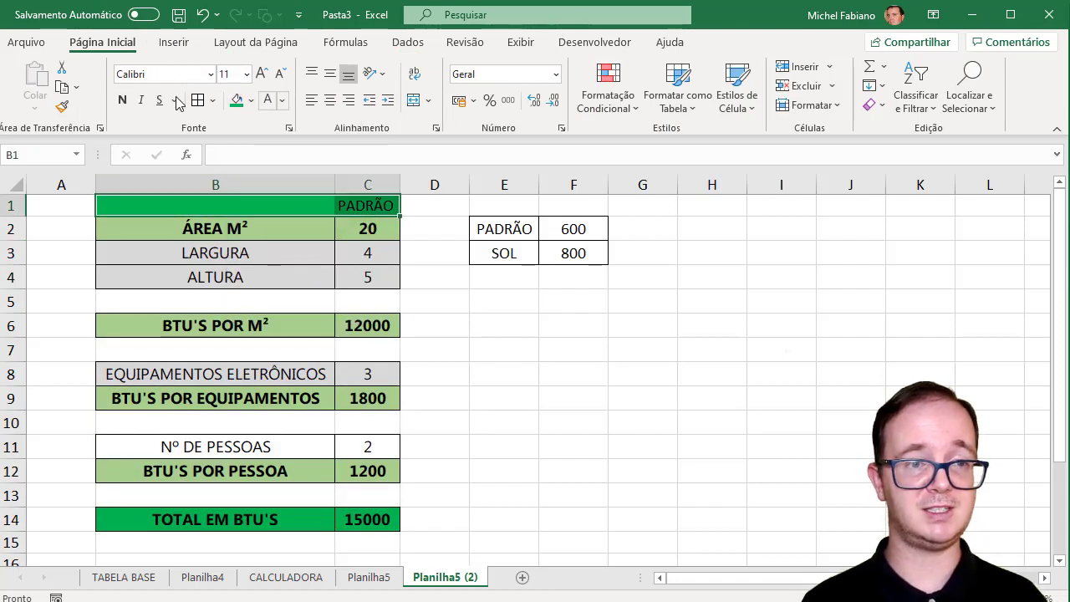
pyautogui.click(122, 100)
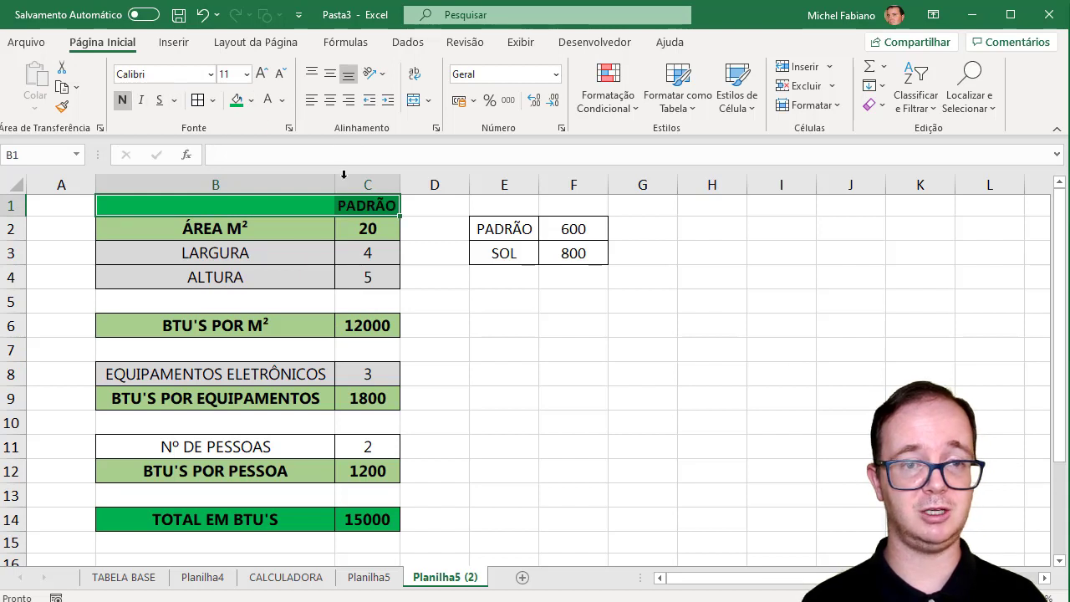
pyautogui.click(331, 101)
# - Label header cell B1 as TIPO and widen column C slightly
pyautogui.click(268, 206)
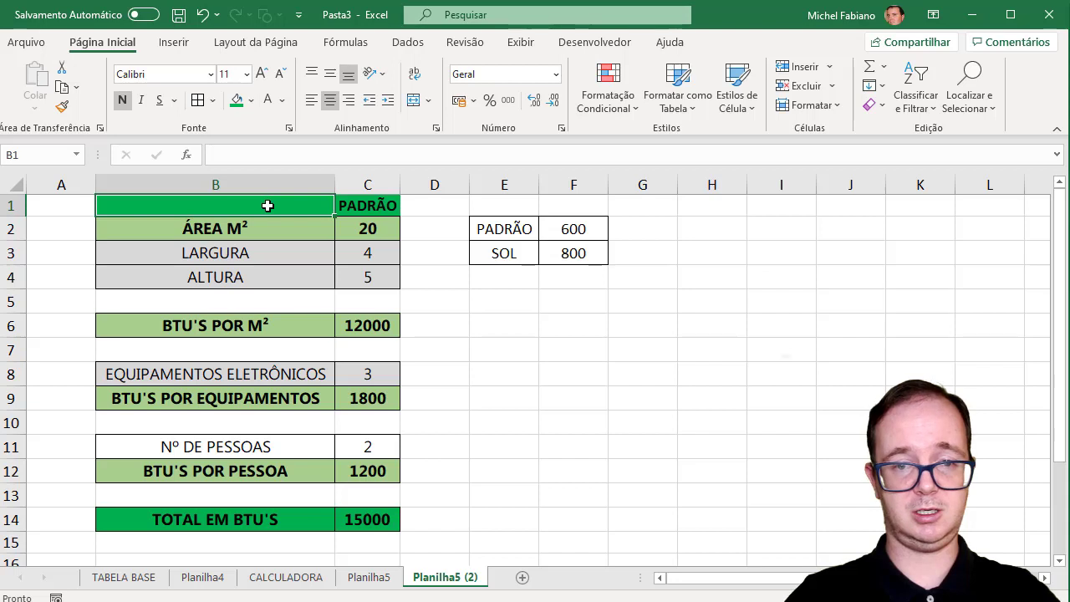
pyautogui.write('TIPO')
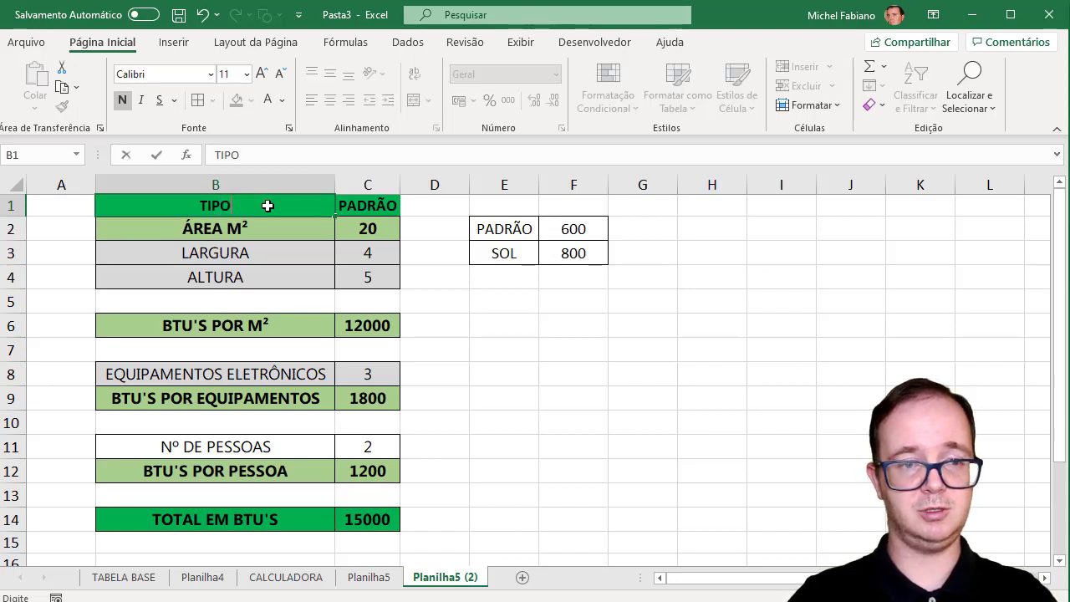
pyautogui.press('Return')
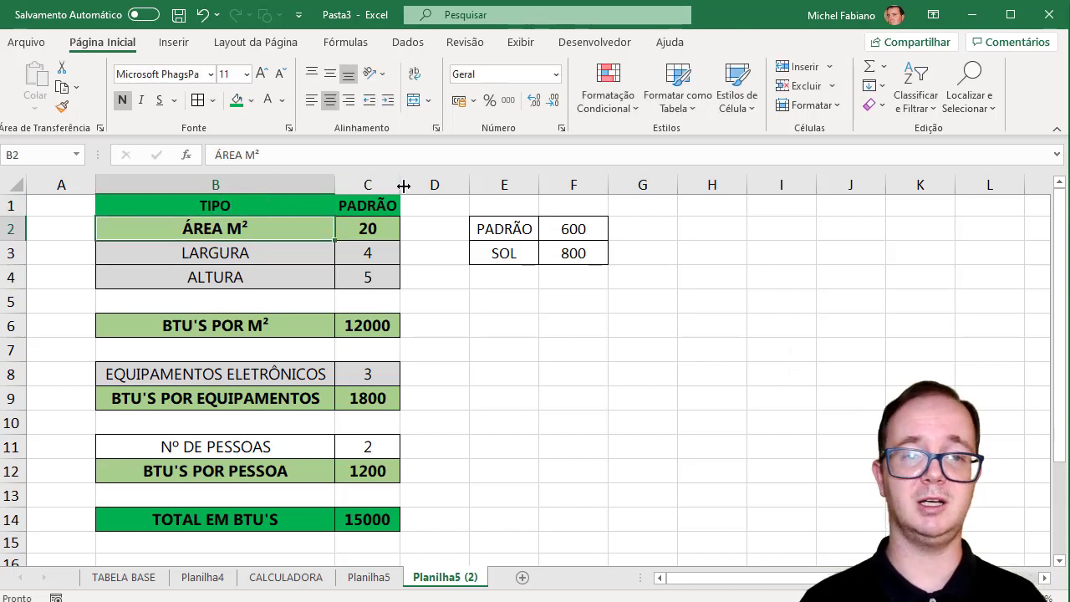
pyautogui.moveTo(403, 185); pyautogui.dragTo(404, 185)
# - Pick SOL in C1's dropdown, raising the total to 20000
pyautogui.click(386, 205)
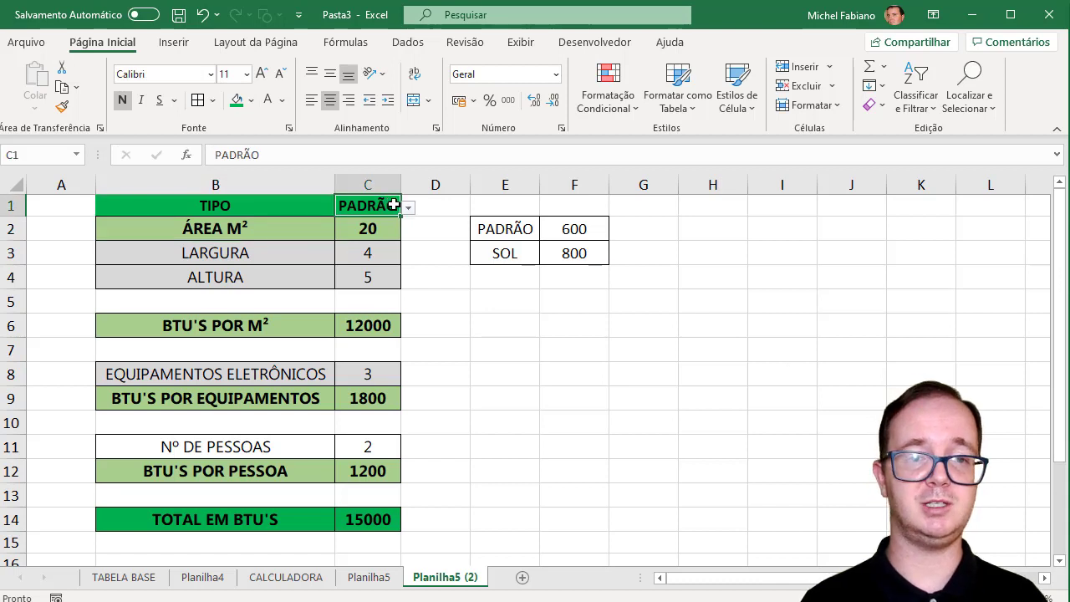
pyautogui.click(409, 211)
pyautogui.click(382, 240)
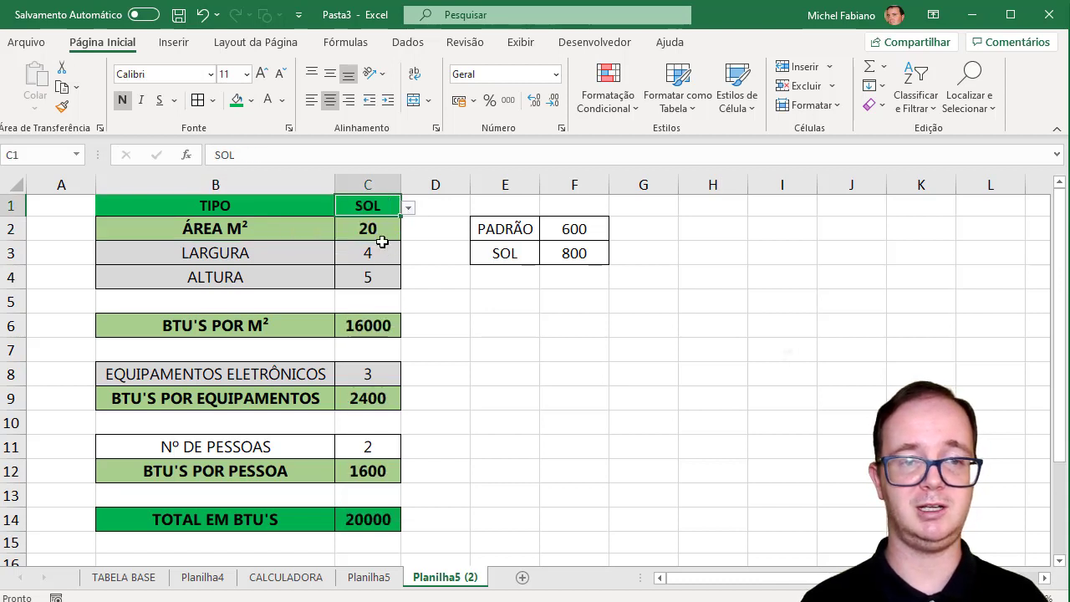